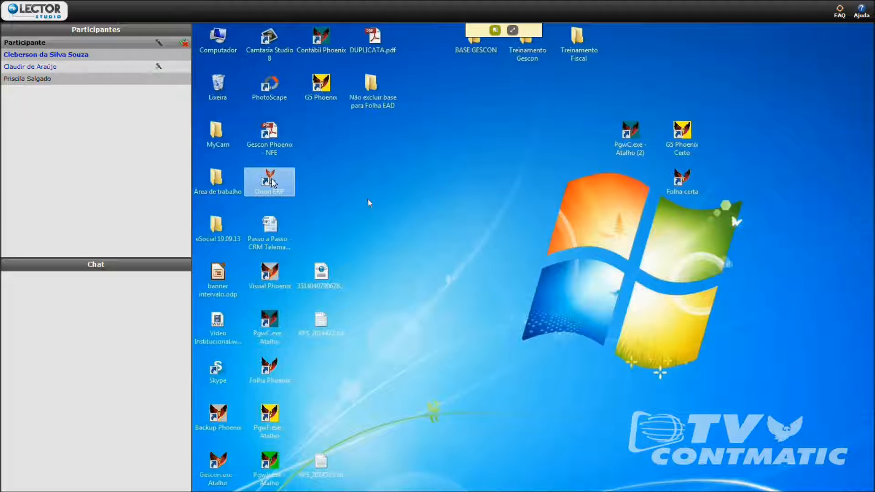
- Launch Orion ERP, log in with the account password for the Comercial company, and dismiss the licence notice
{"action": "double_click", "coordinate": [272, 182]}
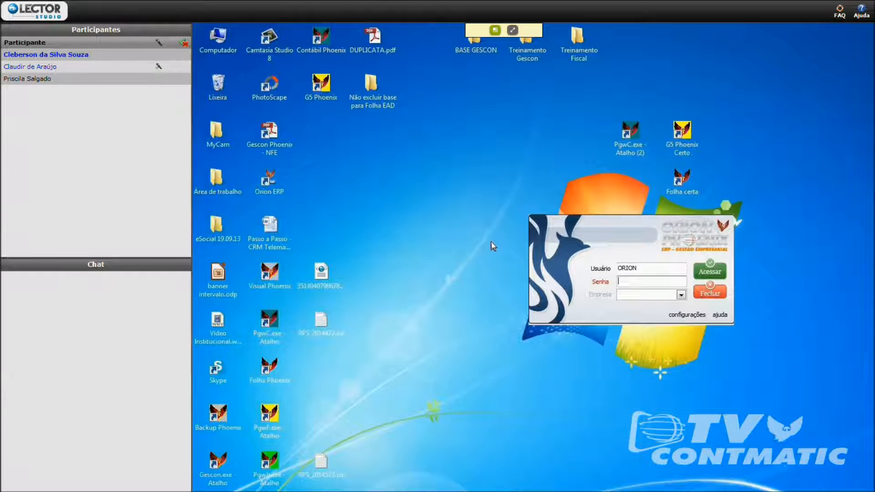
{"action": "type", "text": "*****"}
{"action": "key", "text": "Return"}
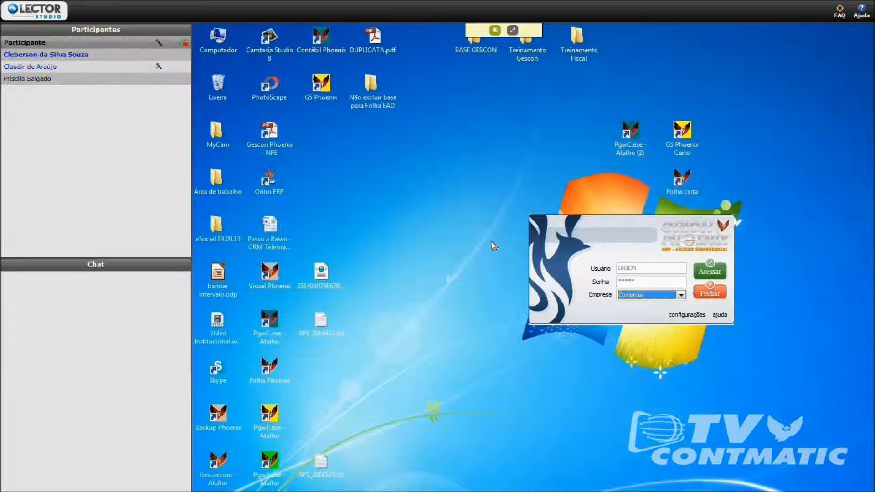
{"action": "left_click", "coordinate": [722, 272]}
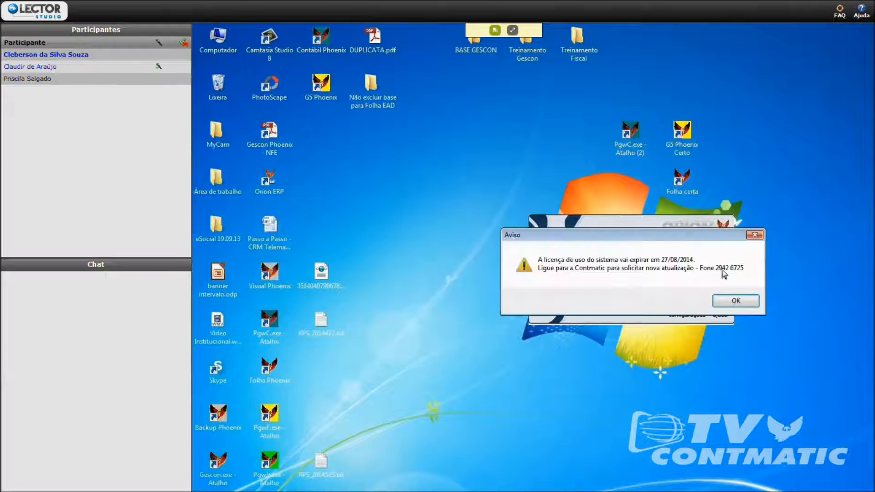
{"action": "left_click", "coordinate": [735, 302]}
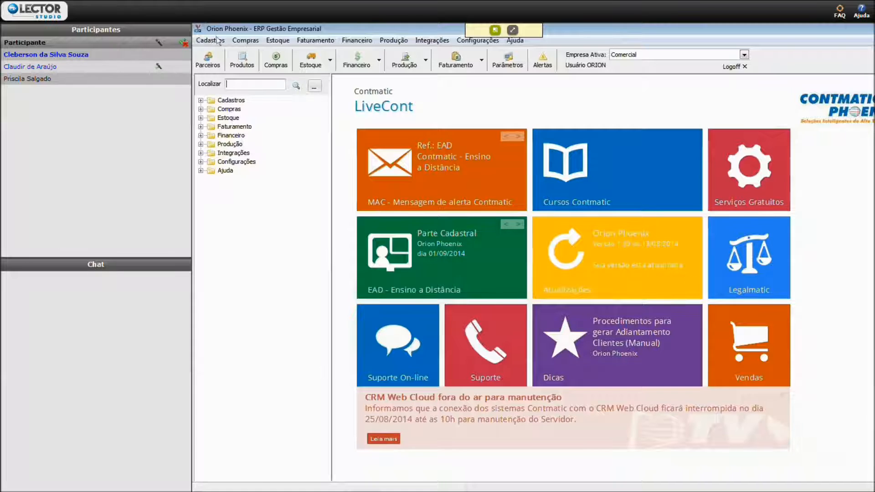
{"action": "left_click", "coordinate": [217, 40]}
{"action": "mouse_move", "coordinate": [317, 42]}
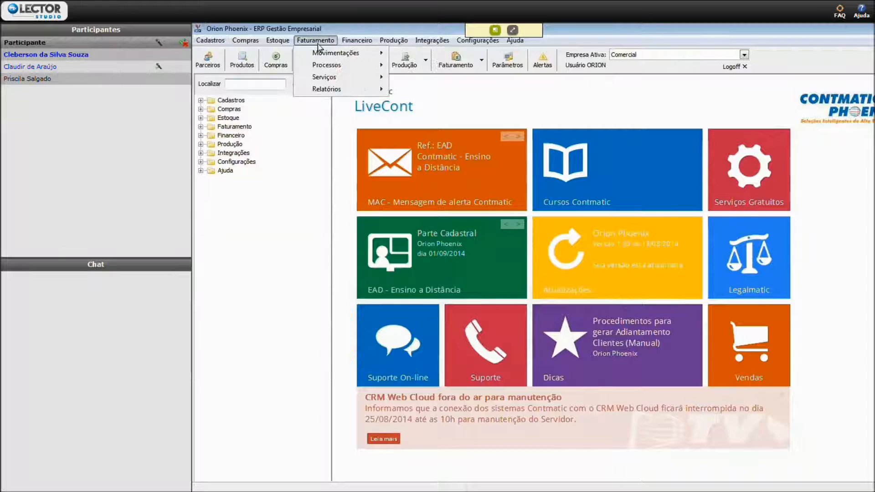
- Open the Grupos de Empresas register under Cadastros, Empresas / Parceiros de Negócios
{"action": "mouse_move", "coordinate": [245, 41]}
{"action": "left_click", "coordinate": [203, 100]}
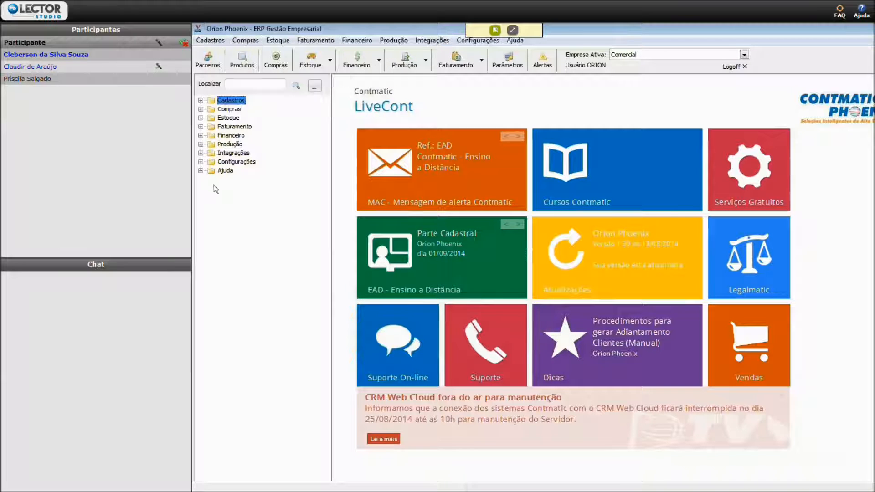
{"action": "left_click", "coordinate": [201, 100]}
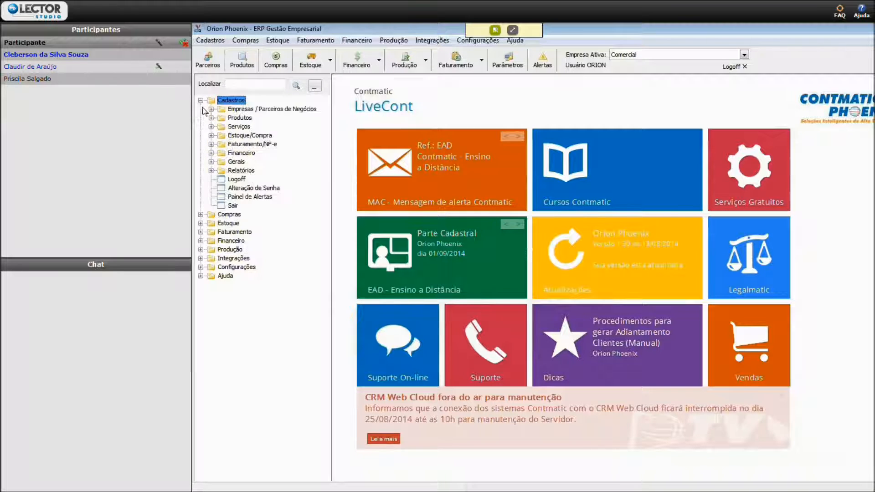
{"action": "left_click", "coordinate": [211, 109]}
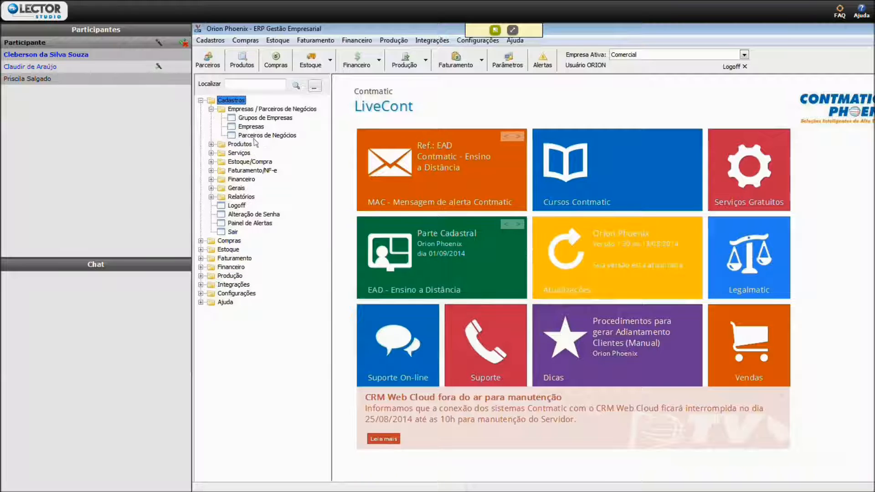
{"action": "left_click", "coordinate": [210, 40]}
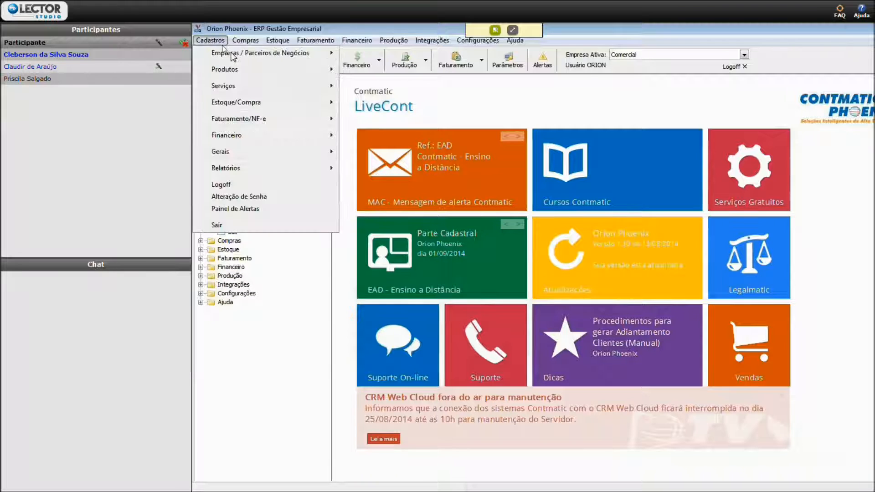
{"action": "mouse_move", "coordinate": [233, 53]}
{"action": "left_click", "coordinate": [298, 352]}
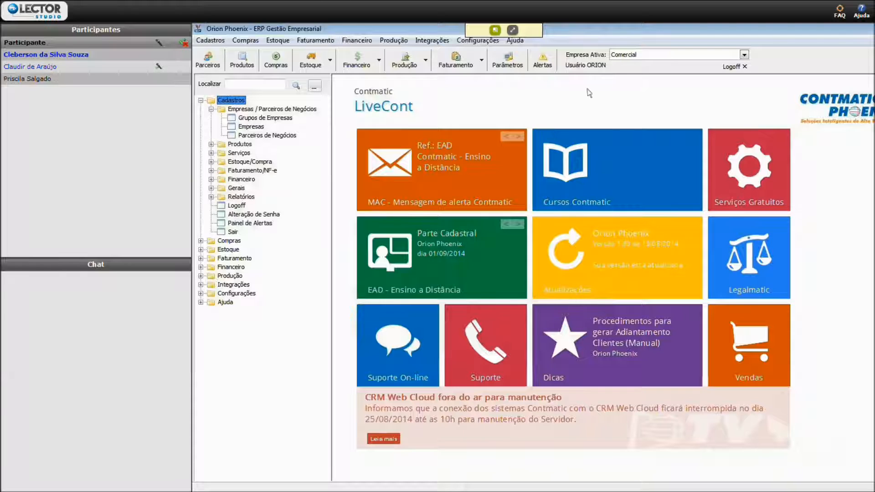
{"action": "double_click", "coordinate": [270, 118]}
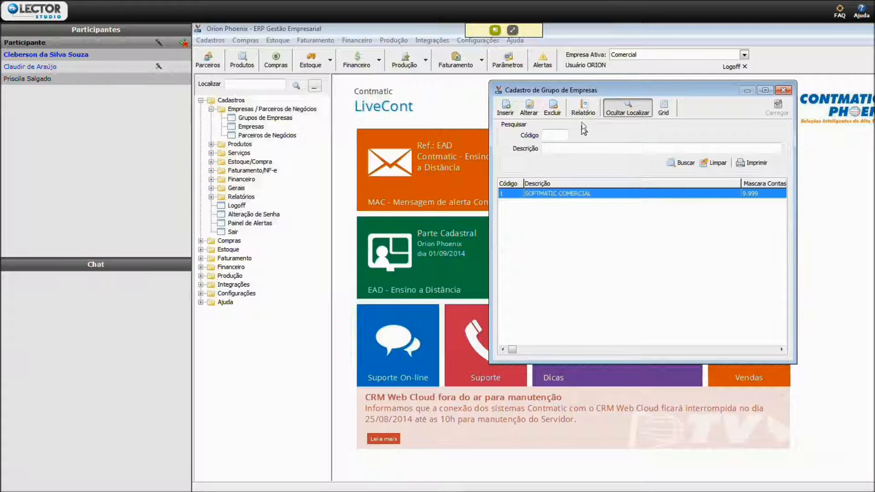
- Compare the search list with the record details view of the SOFTMATIC COMERCIAL company group
{"action": "left_click", "coordinate": [623, 112]}
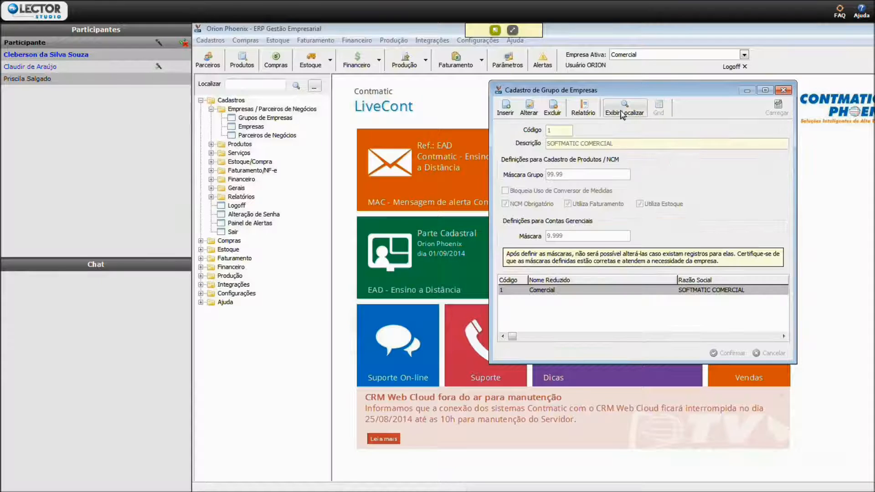
{"action": "left_click", "coordinate": [628, 112]}
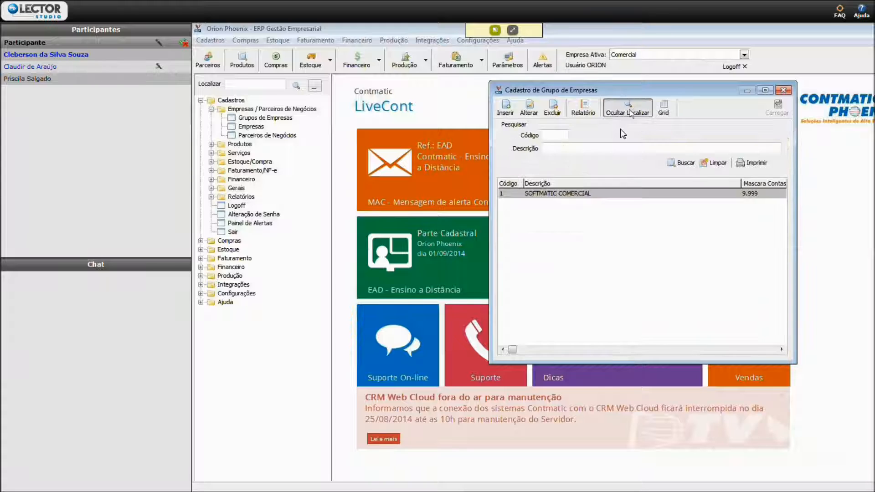
{"action": "left_click", "coordinate": [628, 112]}
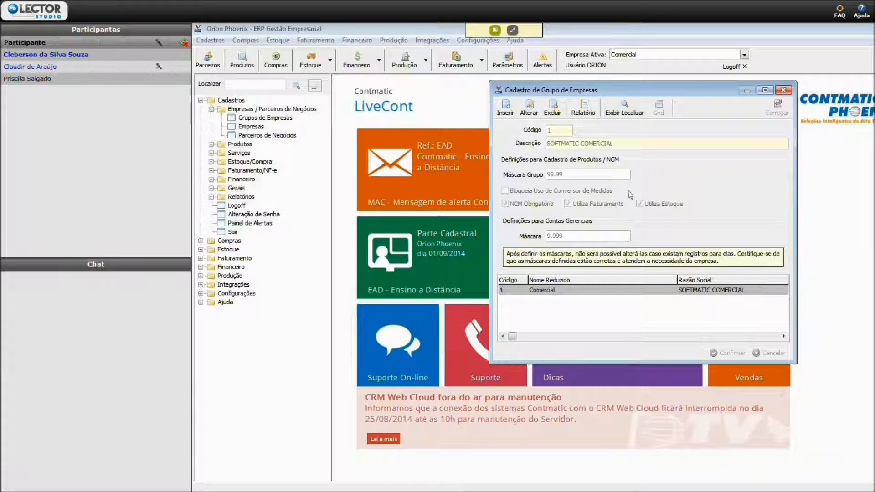
{"action": "left_click", "coordinate": [625, 112]}
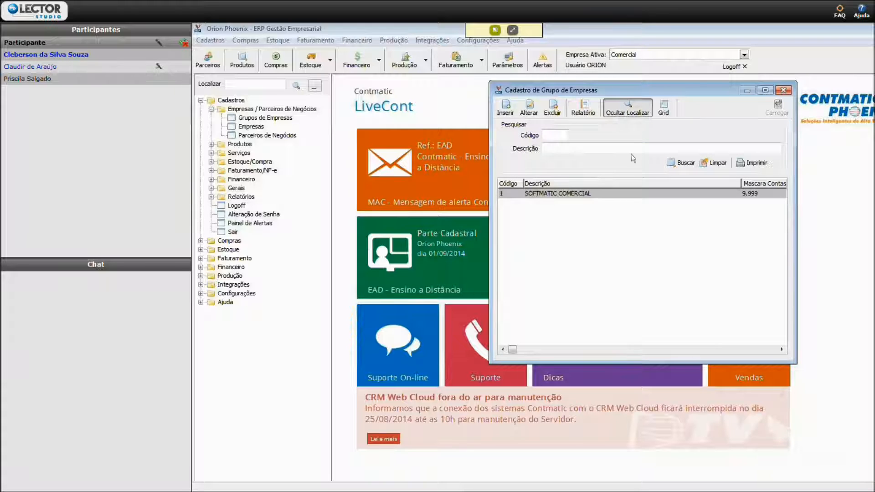
{"action": "left_click", "coordinate": [619, 194]}
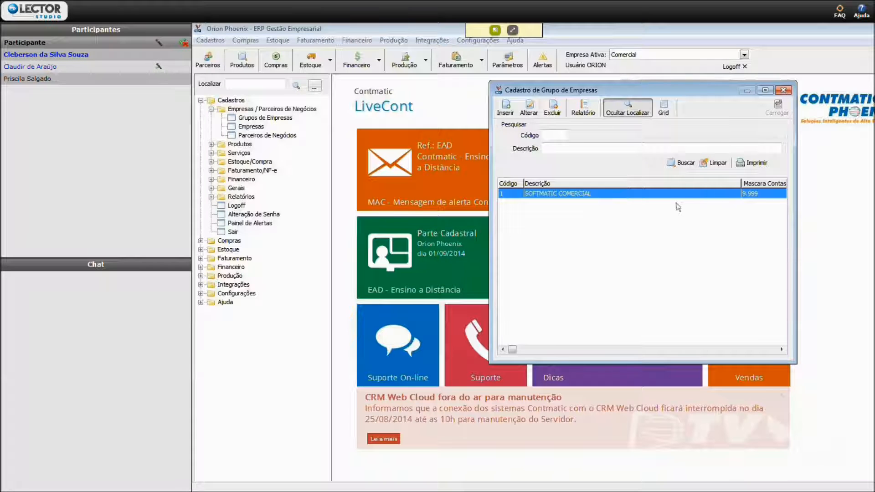
- Add the Mascara Grupo field to the columns displayed in the company group grid and check the grid
{"action": "left_click", "coordinate": [663, 111]}
{"action": "left_click_drag", "start_coordinate": [627, 160], "coordinate": [637, 225]}
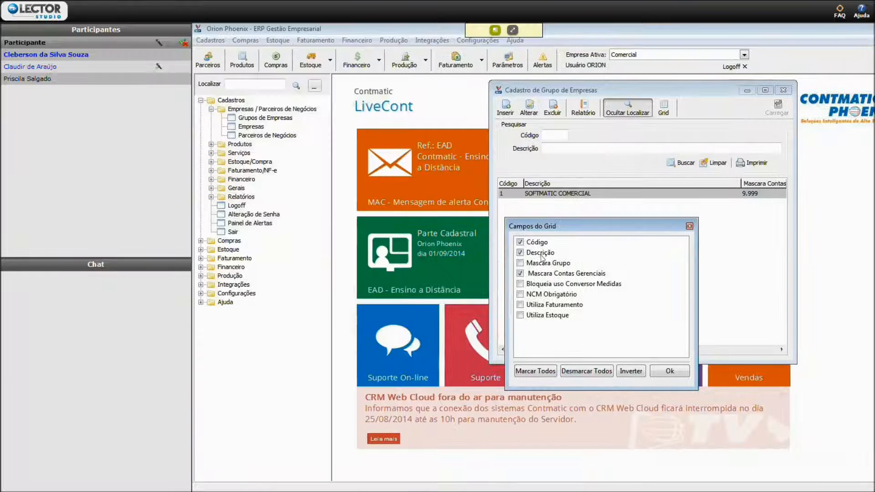
{"action": "left_click", "coordinate": [519, 263]}
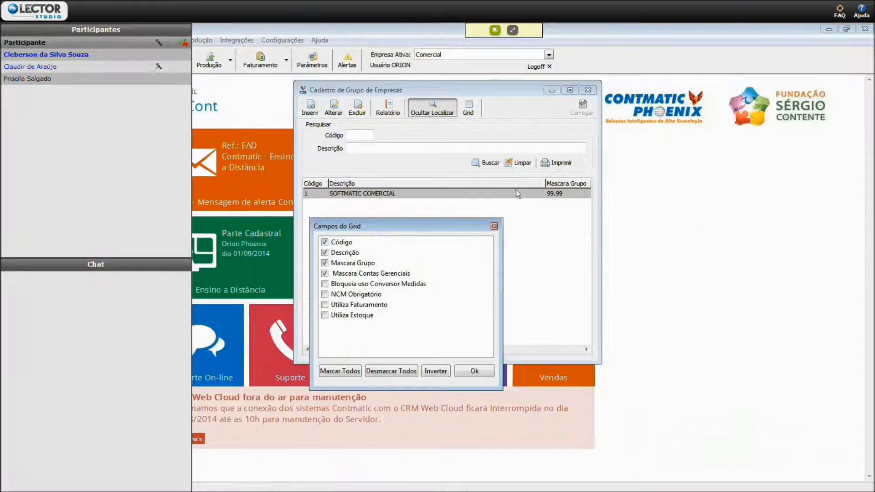
{"action": "left_click", "coordinate": [474, 371]}
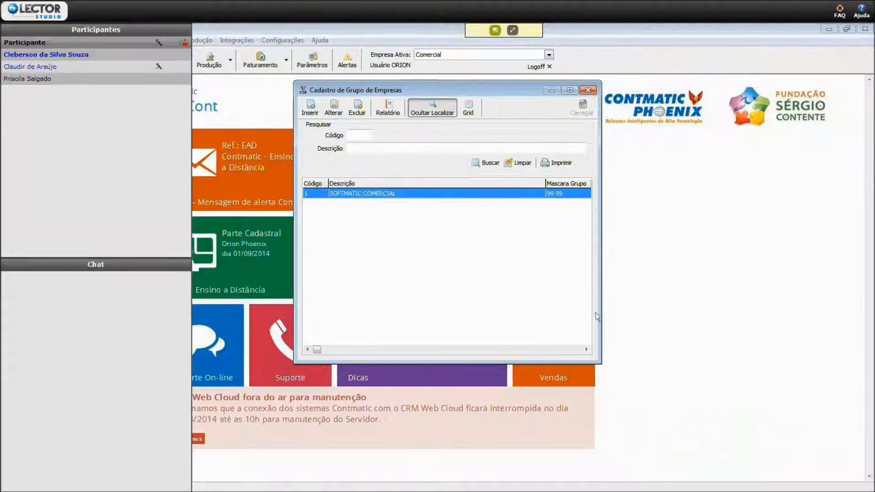
{"action": "left_click", "coordinate": [585, 350]}
{"action": "left_click", "coordinate": [586, 349]}
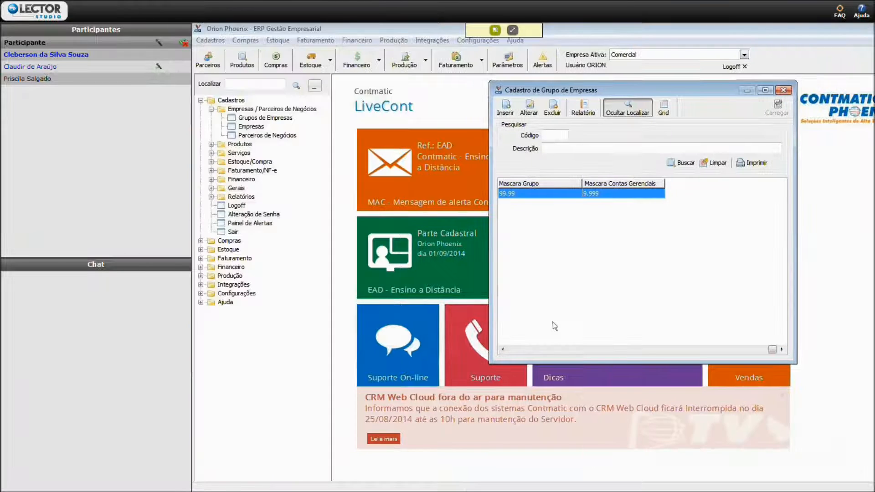
{"action": "left_click", "coordinate": [503, 350]}
{"action": "left_click", "coordinate": [503, 349]}
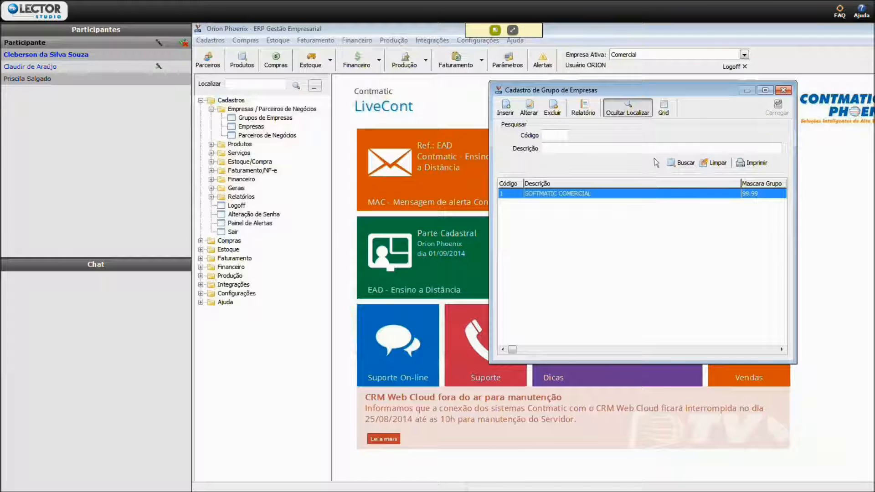
- Preview the company group list for printing, review the available export formats, and close the preview
{"action": "left_click", "coordinate": [752, 163]}
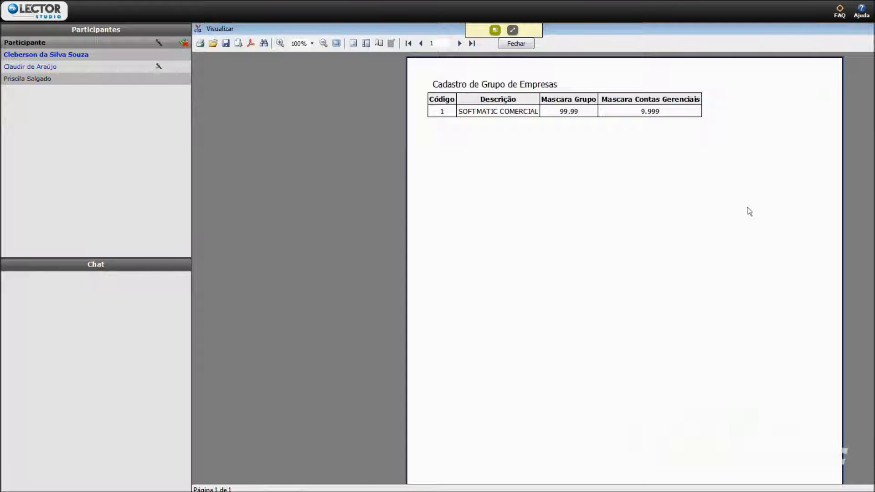
{"action": "left_click", "coordinate": [238, 44]}
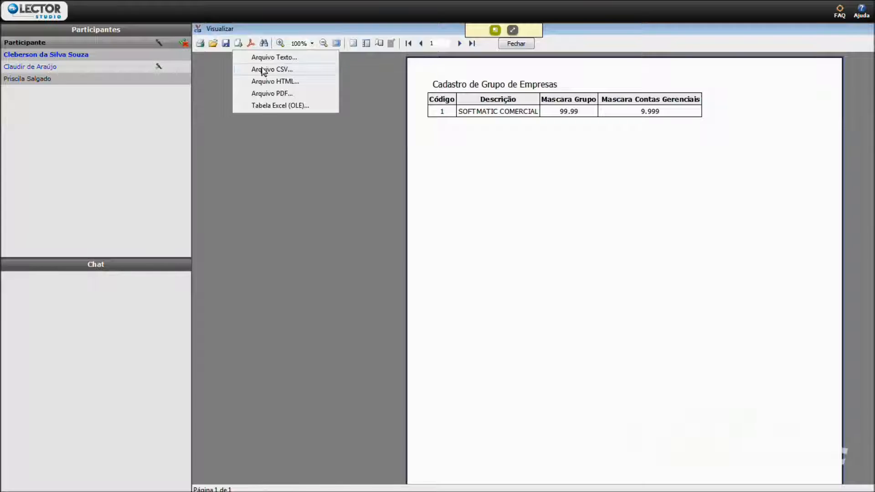
{"action": "left_click", "coordinate": [287, 133]}
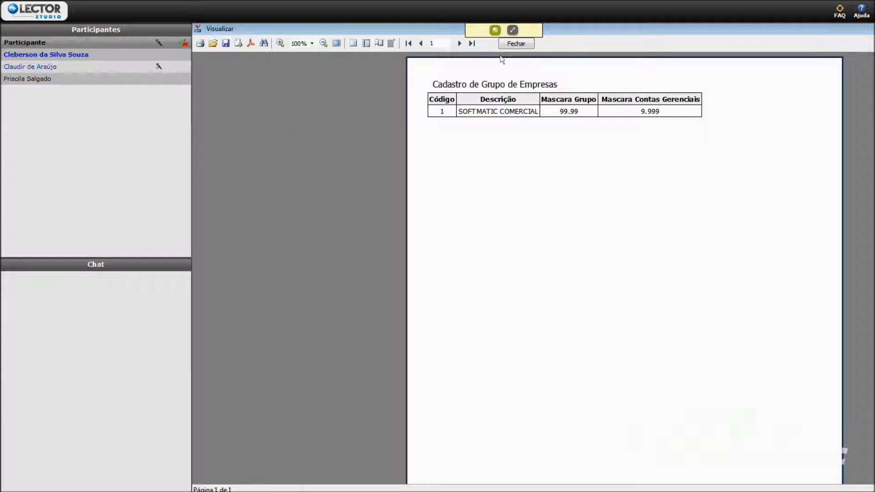
{"action": "left_click", "coordinate": [517, 43]}
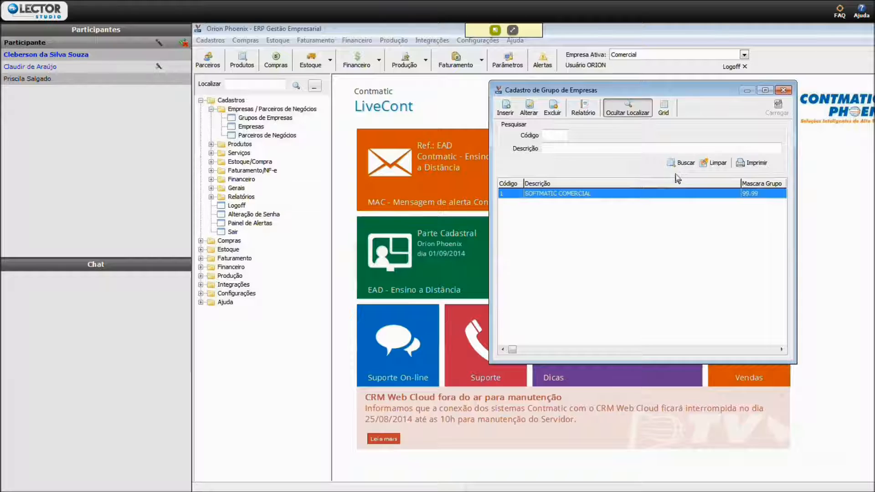
{"action": "left_click", "coordinate": [529, 111]}
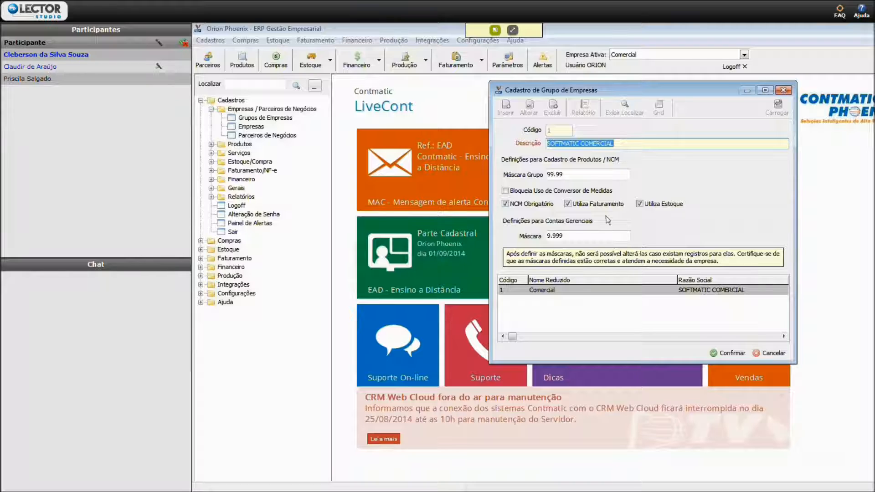
{"action": "left_click", "coordinate": [773, 353]}
{"action": "left_click", "coordinate": [421, 301]}
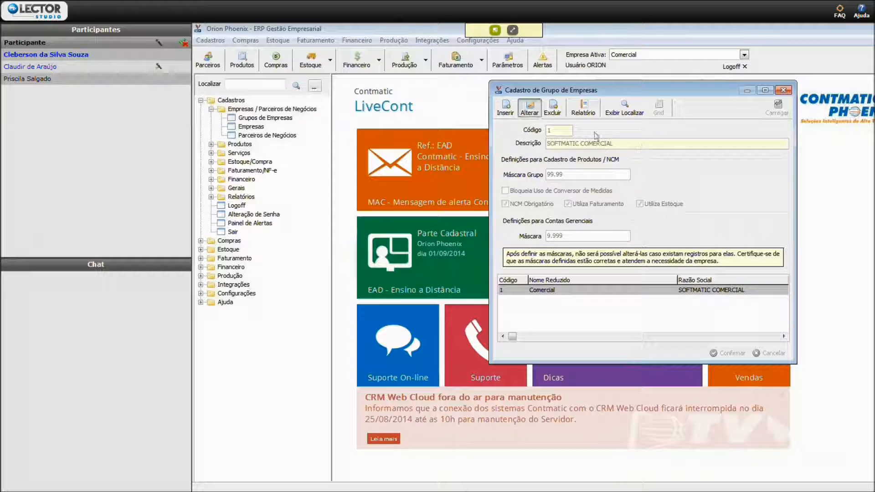
- Open the SOFTMATIC COMERCIAL group for editing and place the cursor in its Máscara Grupo value
{"action": "left_click", "coordinate": [529, 109]}
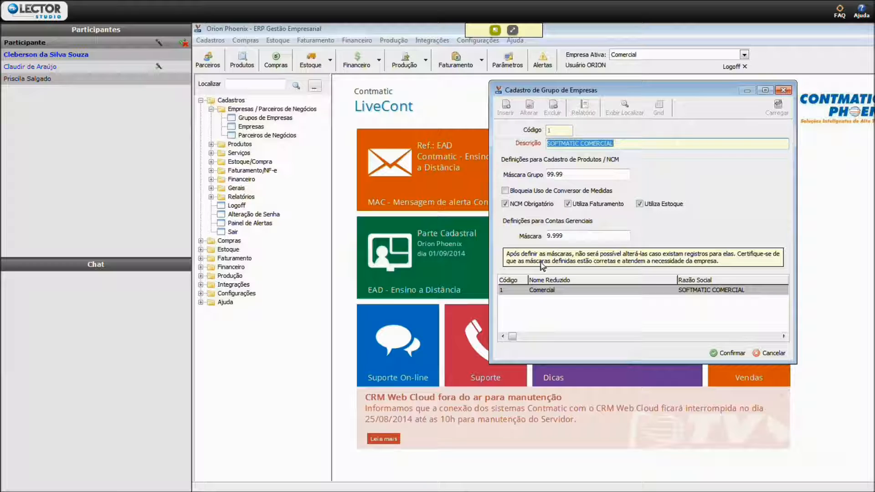
{"action": "left_click", "coordinate": [566, 174]}
{"action": "left_click", "coordinate": [557, 174]}
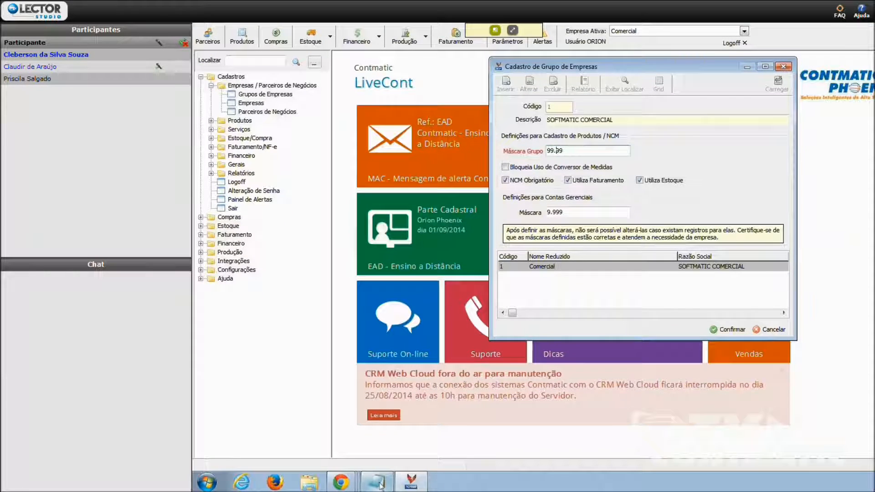
- Switch to the open Notepad window containing the list of training links
{"action": "left_click", "coordinate": [376, 482]}
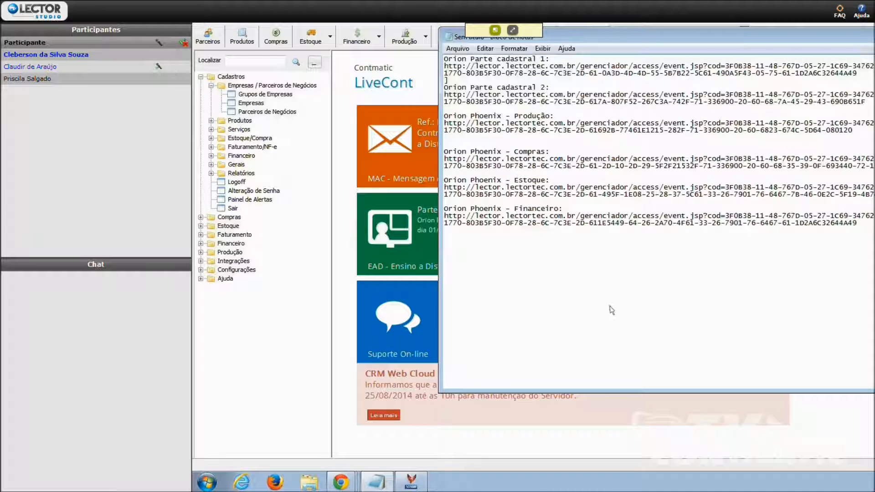
{"action": "left_click", "coordinate": [469, 49]}
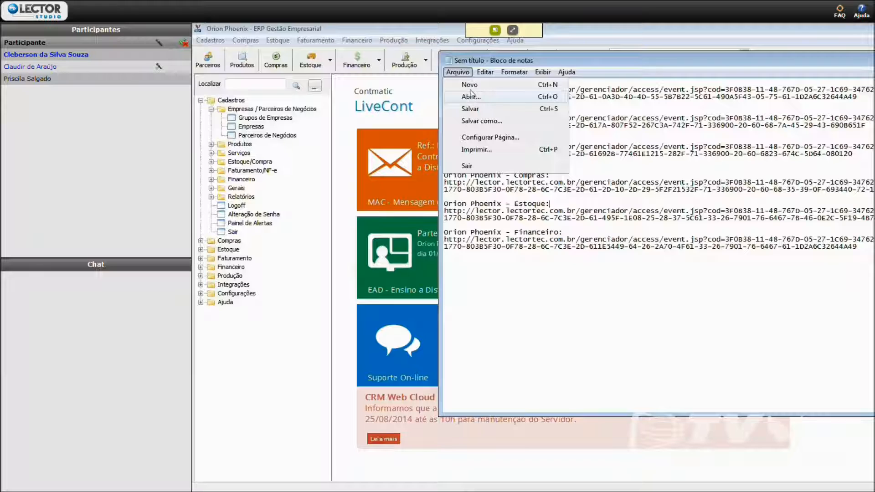
{"action": "left_click", "coordinate": [470, 95]}
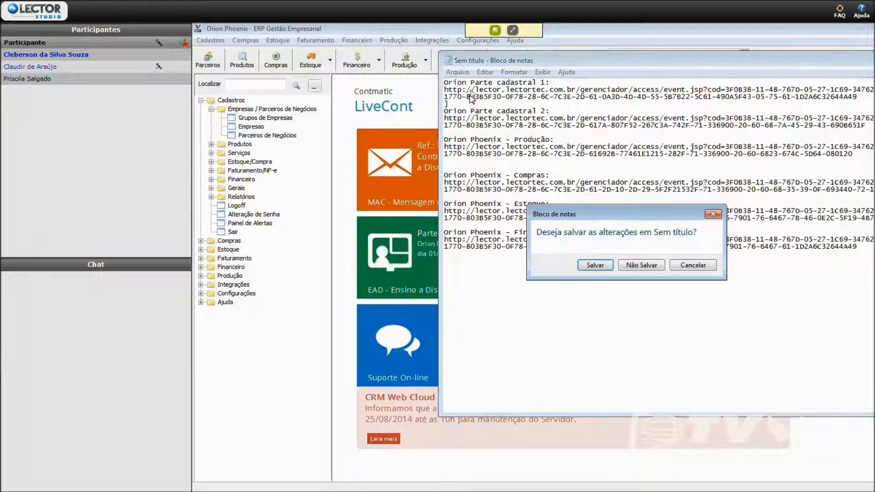
{"action": "left_click", "coordinate": [683, 265]}
{"action": "left_click", "coordinate": [457, 72]}
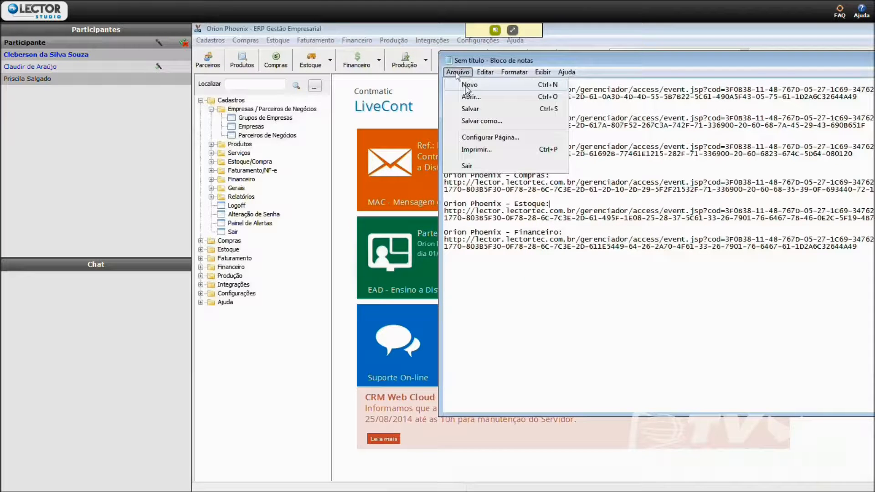
{"action": "left_click", "coordinate": [469, 93]}
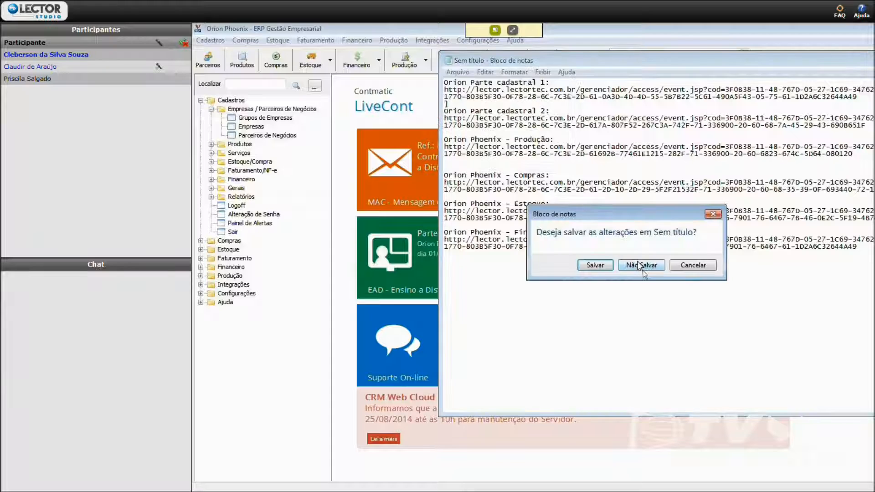
{"action": "left_click", "coordinate": [605, 267]}
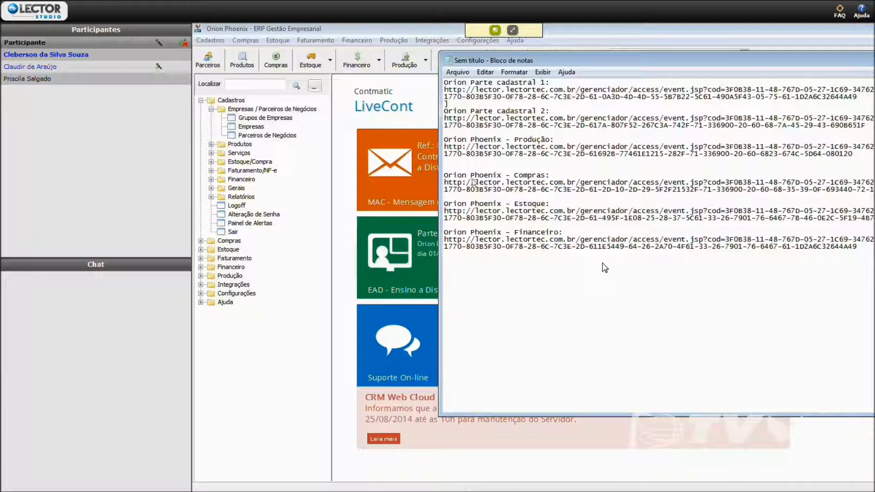
- Try to save the note with the training links on the desktop under the name LECTOR*.txt
{"action": "key", "text": "ctrl+s"}
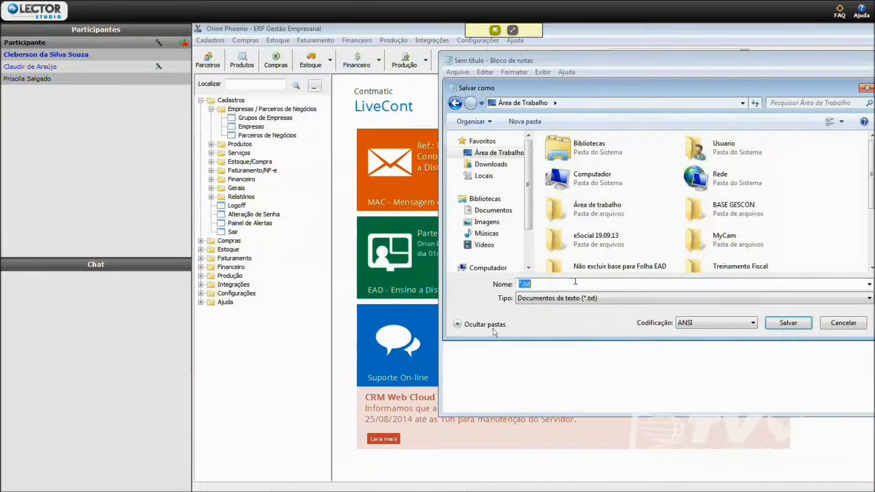
{"action": "left_click", "coordinate": [576, 283]}
{"action": "key", "text": "Home"}
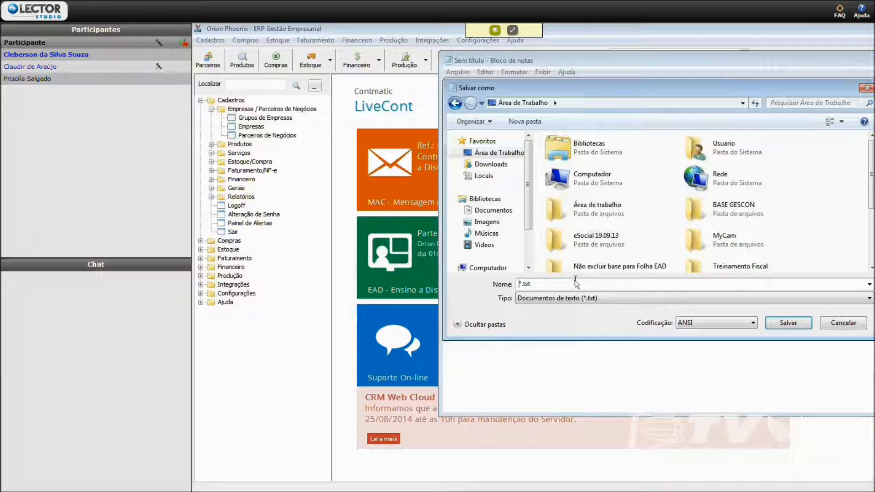
{"action": "type", "text": "LECTOR"}
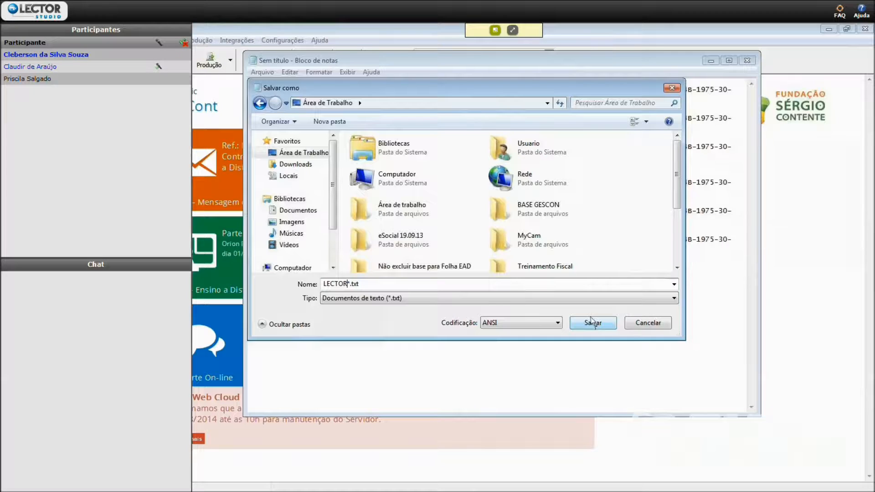
{"action": "left_click", "coordinate": [786, 322]}
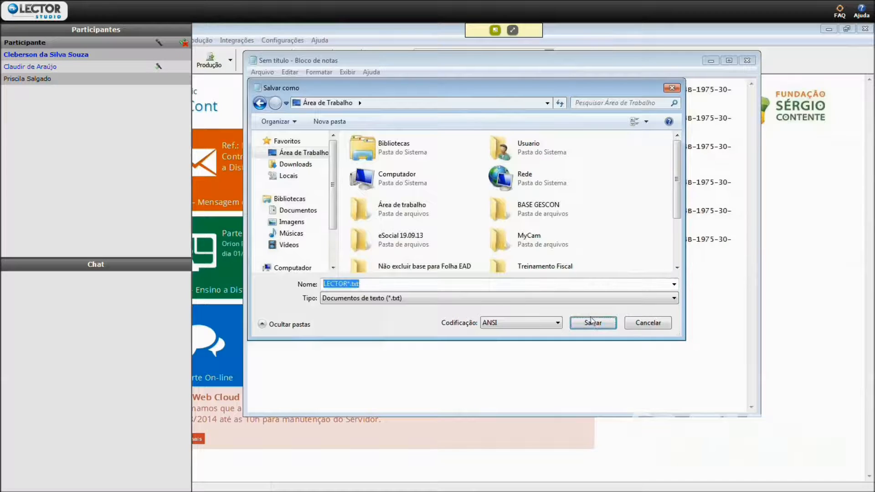
{"action": "left_click", "coordinate": [642, 324]}
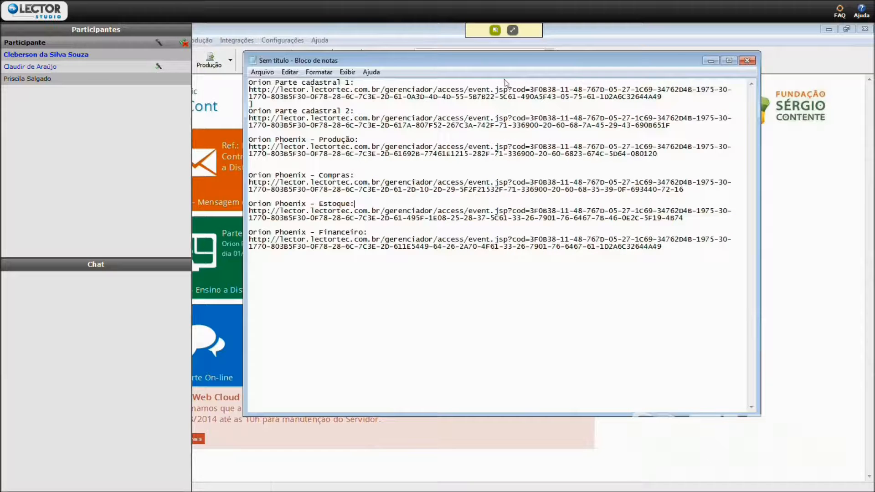
- Start a new blank note without saving the training links and enter the mask 99.99 on its first line
{"action": "left_click", "coordinate": [254, 73]}
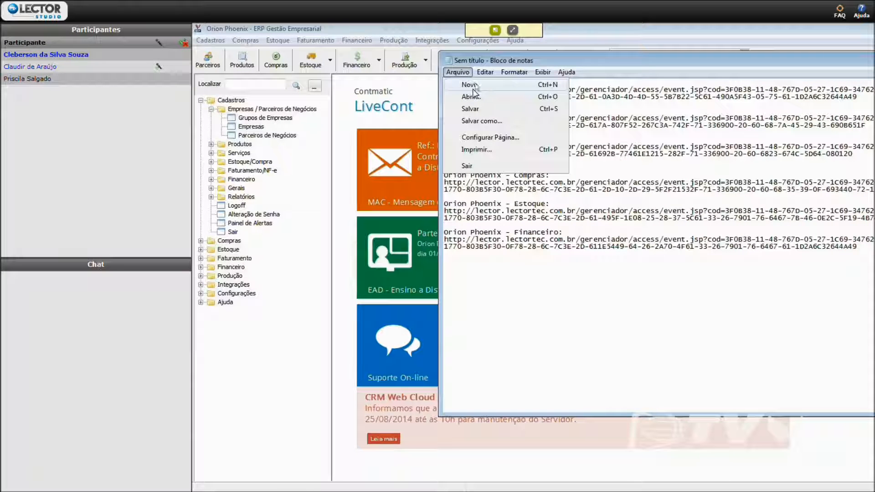
{"action": "left_click", "coordinate": [476, 85]}
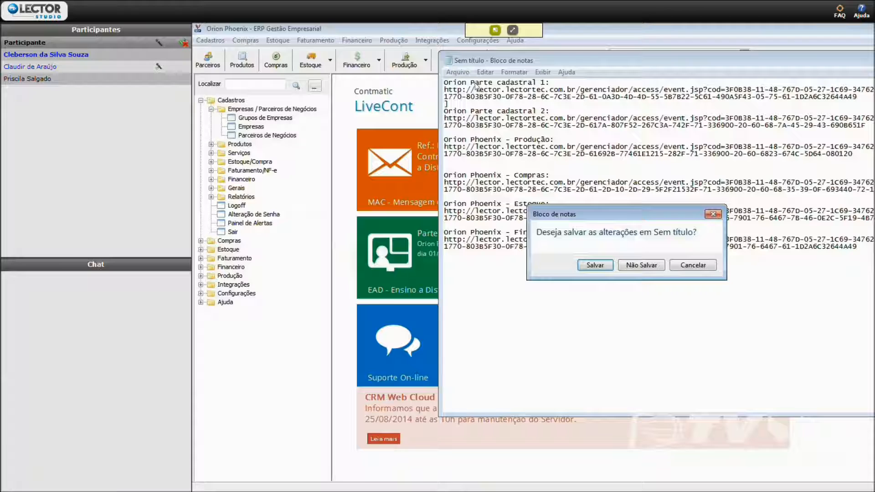
{"action": "left_click", "coordinate": [620, 266]}
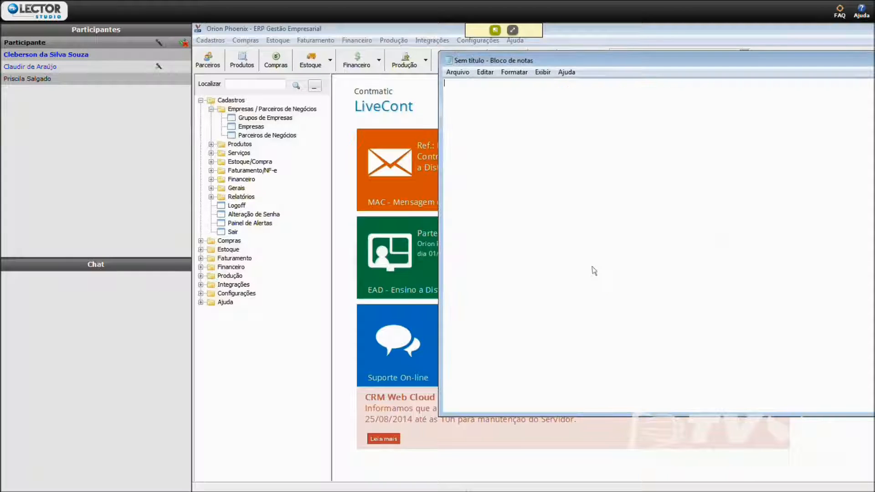
{"action": "type", "text": "99.99"}
{"action": "key", "text": "Return"}
- Add the group line "01 rOUPAS MASCULINAS" below the mask in the note
{"action": "type", "text": "01"}
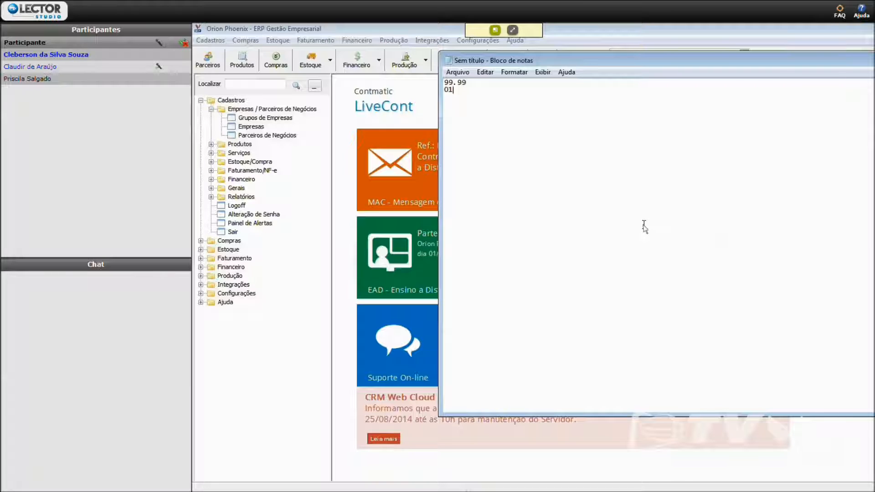
{"action": "type", "text": " rOUPAS mASCULINAS"}
{"action": "key", "text": "BackSpace"}
{"action": "key", "text": "BackSpace"}
{"action": "key", "text": "BackSpace"}
{"action": "key", "text": "BackSpace"}
{"action": "key", "text": "BackSpace"}
{"action": "key", "text": "BackSpace"}
{"action": "key", "text": "BackSpace"}
{"action": "key", "text": "BackSpace"}
{"action": "key", "text": "BackSpace"}
{"action": "key", "text": "BackSpace"}
{"action": "type", "text": "MASCULINAS 01"}
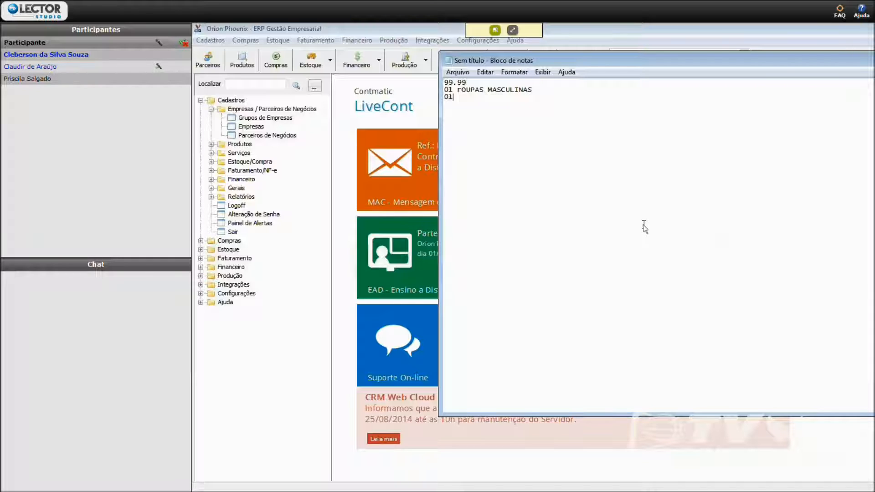
{"action": "type", "text": ".01 CALÇAS"}
- Add the subgroup lines "01.01 CALÇAS" and "01.02 BLUSAS" below the menswear group
{"action": "key", "text": "Return"}
{"action": "type", "text": "01.02 BLUSAS"}
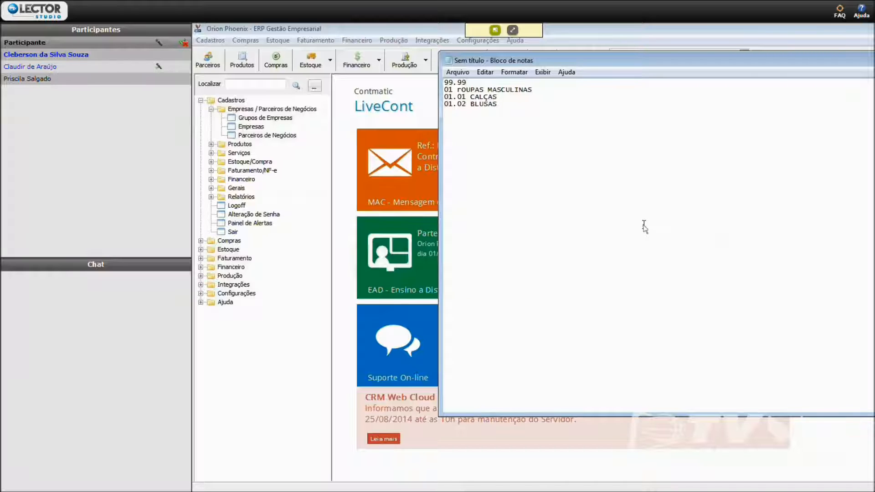
- Correct the first letter of ROUPAS in the 01 group line to a capital R
{"action": "left_click", "coordinate": [461, 88]}
{"action": "key", "text": "BackSpace"}
{"action": "type", "text": "R"}
- Try adding extra 9 digits at the end of the 99.99 mask line
{"action": "left_click", "coordinate": [474, 86]}
{"action": "type", "text": "9"}
{"action": "key", "text": "BackSpace"}
{"action": "type", "text": "99"}
{"action": "key", "text": "BackSpace"}
{"action": "key", "text": "BackSpace"}
{"action": "key", "text": "BackSpace"}
- Highlight the two subgroup lines under group 01 in turn, and add the group line "02 ROUPAS FEMININAS" below them
{"action": "left_click_drag", "start_coordinate": [501, 97], "coordinate": [444, 97]}
{"action": "left_click_drag", "start_coordinate": [501, 105], "coordinate": [445, 104]}
{"action": "left_click", "coordinate": [511, 117]}
{"action": "key", "text": "Return"}
{"action": "type", "text": "02 ROUPAS FEMININAS"}
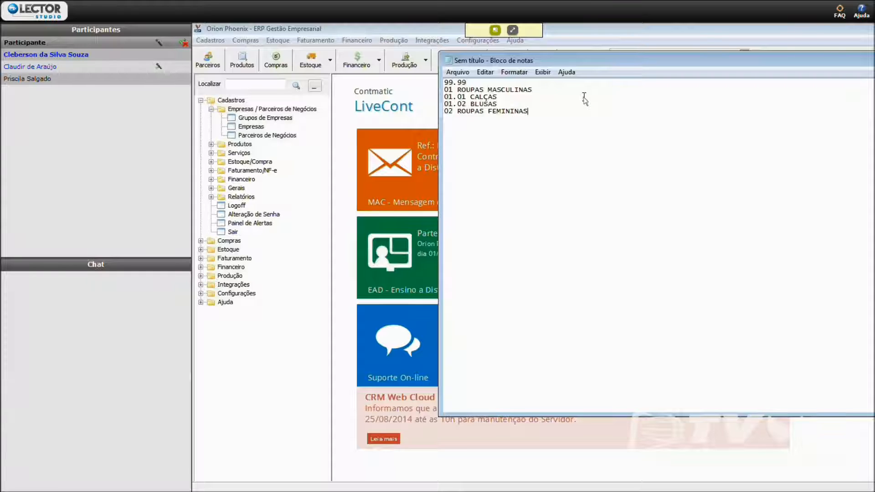
- Add the subgroup lines "02.01 CALÇAS" and "02.02 BLUSAS" to the note and return to the company group form
{"action": "key", "text": "Return"}
{"action": "type", "text": "02.01"}
{"action": "type", "text": " V"}
{"action": "type", "text": "ALÇAS"}
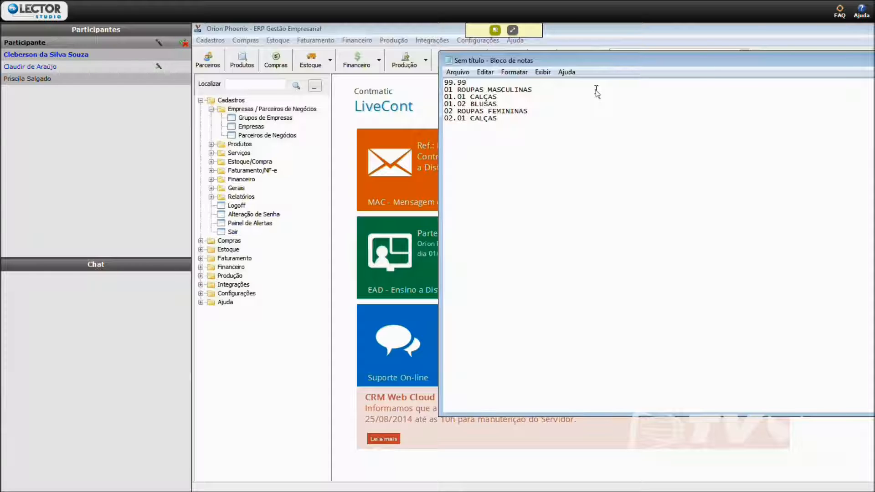
{"action": "type", "text": "02.02"}
{"action": "key", "text": "Return"}
{"action": "type", "text": "BLUSAS"}
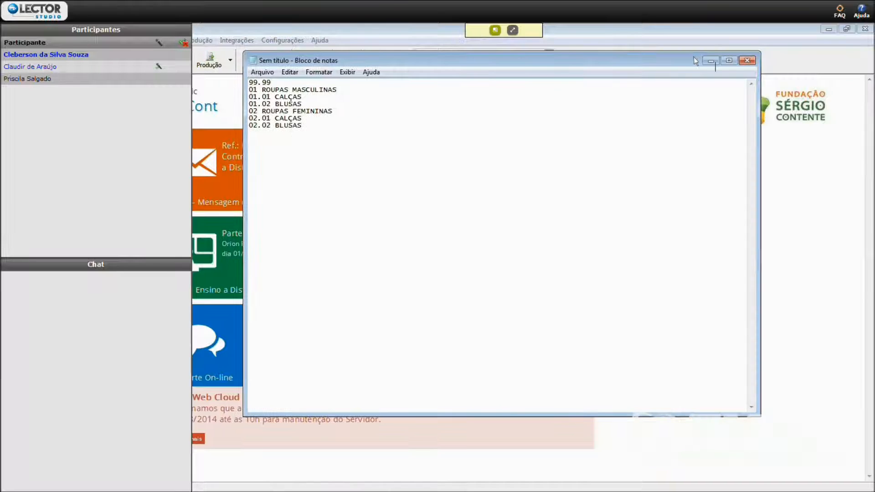
{"action": "left_click", "coordinate": [711, 61]}
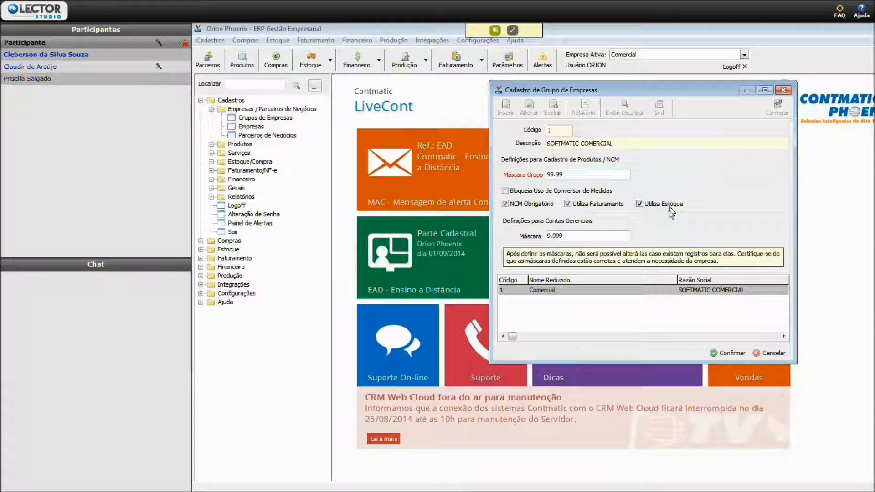
- Try the mask 9.99.99.999 for the management accounts of the company group and discard the changes
{"action": "double_click", "coordinate": [604, 236]}
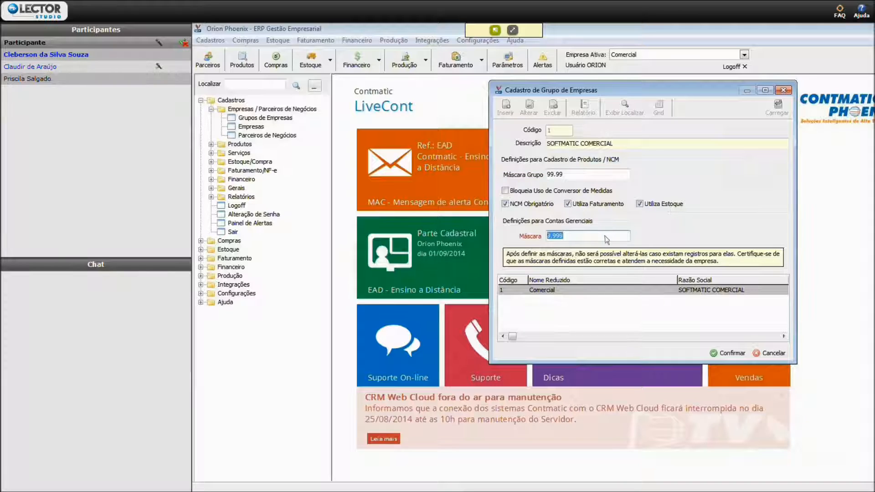
{"action": "key", "text": "Tab"}
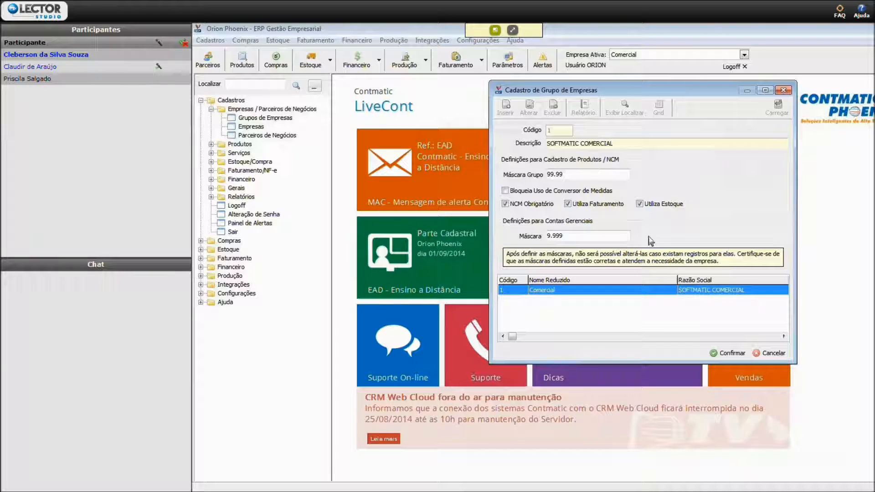
{"action": "left_click", "coordinate": [601, 236]}
{"action": "type", "text": "9"}
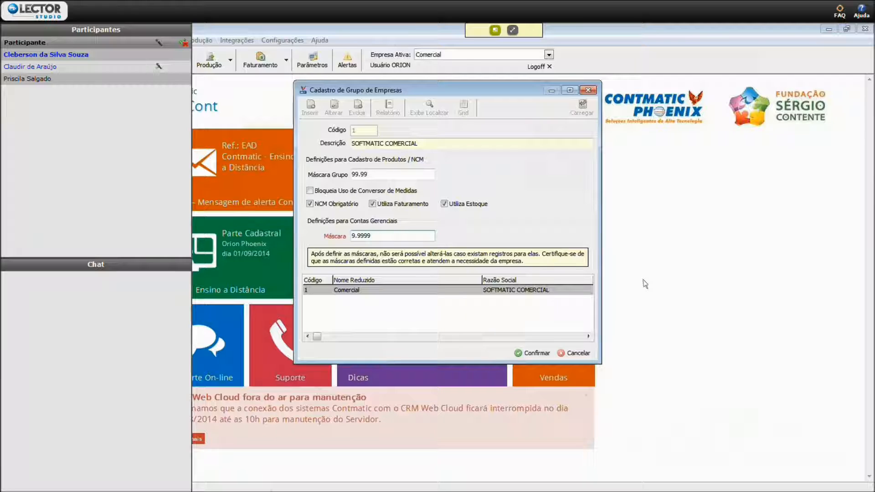
{"action": "key", "text": "BackSpace"}
{"action": "key", "text": "BackSpace"}
{"action": "key", "text": "BackSpace"}
{"action": "key", "text": "BackSpace"}
{"action": "type", "text": "99.99.999"}
{"action": "left_click", "coordinate": [574, 353]}
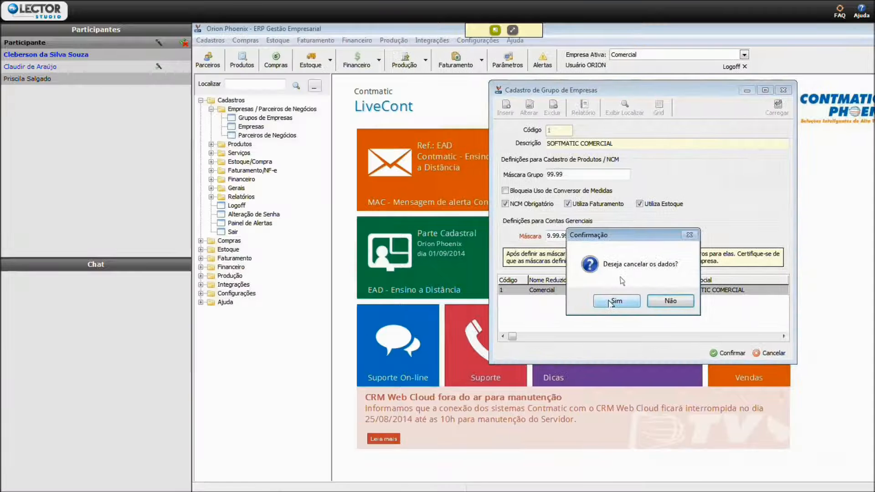
{"action": "left_click", "coordinate": [617, 300]}
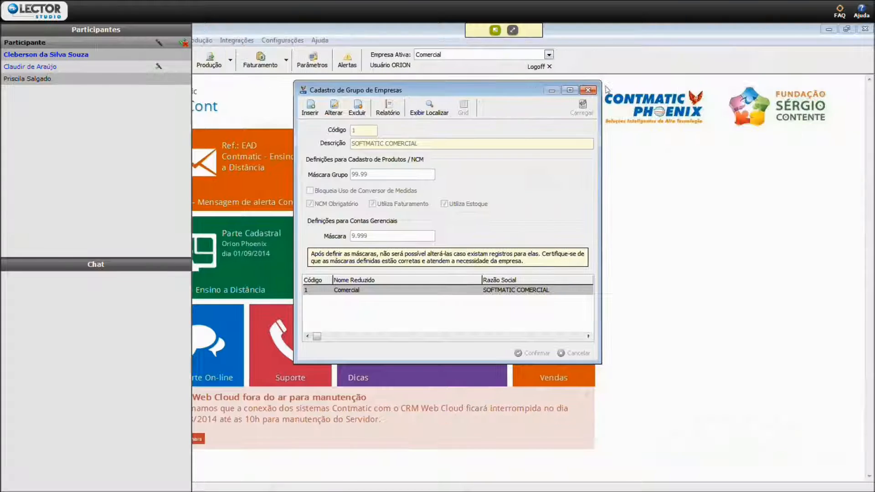
- Close the company group register and open the SOFTMATIC COMERCIAL company for editing in the Empresas register
{"action": "left_click", "coordinate": [588, 90]}
{"action": "double_click", "coordinate": [261, 127]}
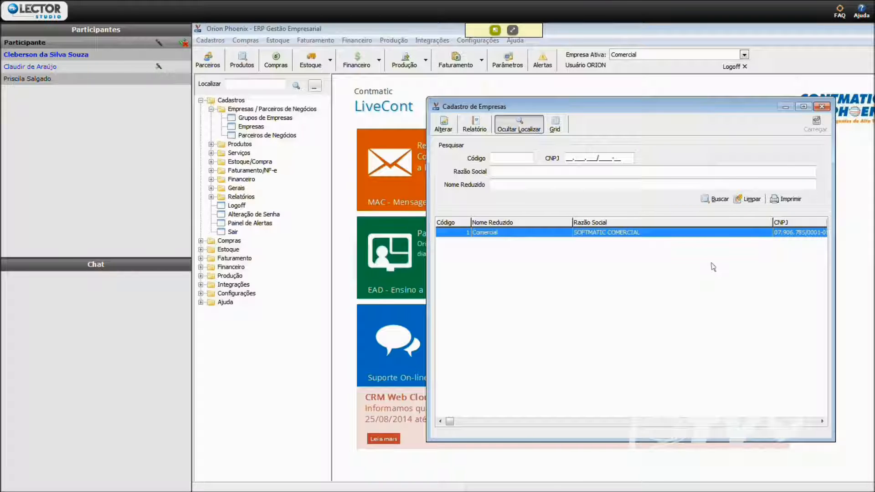
{"action": "left_click", "coordinate": [442, 127]}
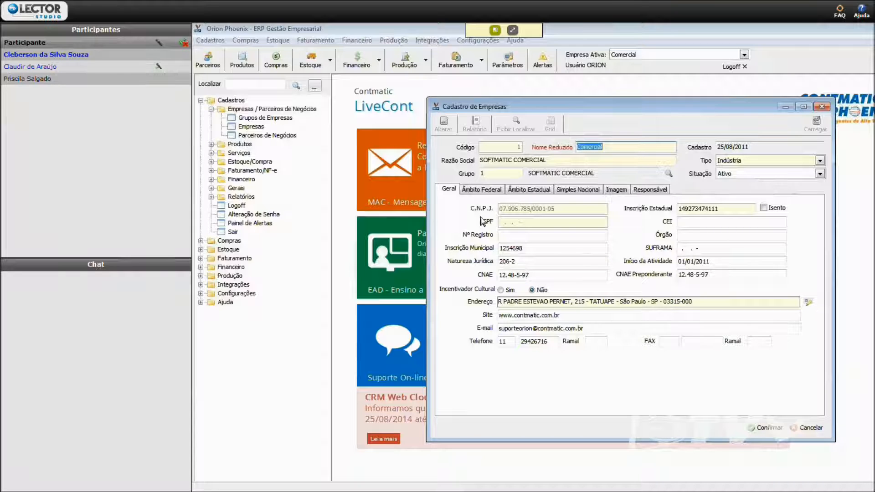
- Review the company's Tipo options, keeping Indústria, and open the company group register from the Grupo field
{"action": "left_click", "coordinate": [773, 162]}
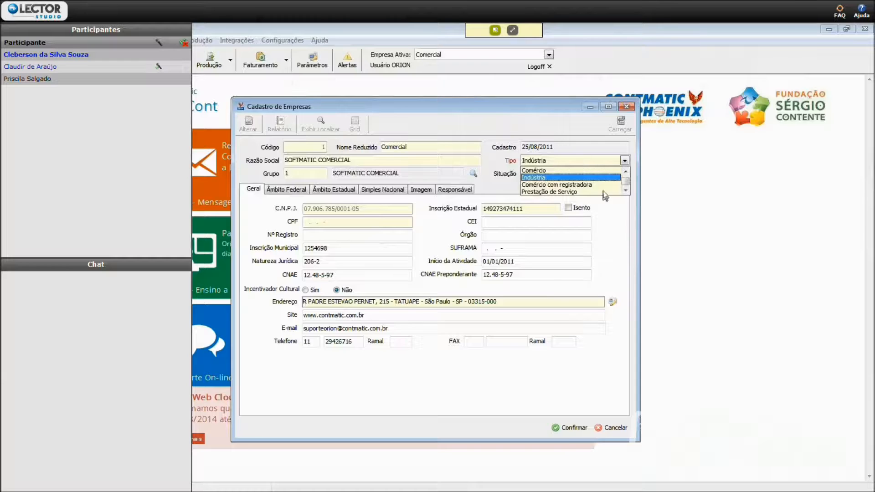
{"action": "left_click", "coordinate": [565, 177]}
{"action": "left_click", "coordinate": [510, 174]}
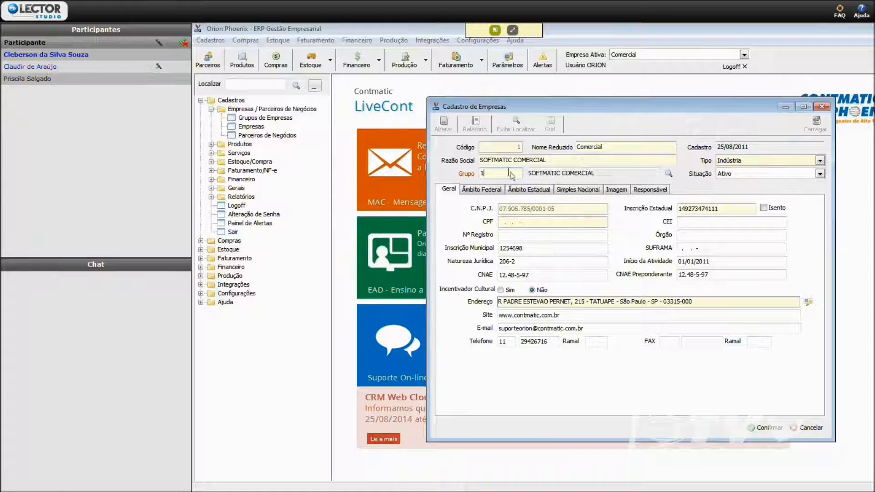
{"action": "left_click", "coordinate": [669, 174]}
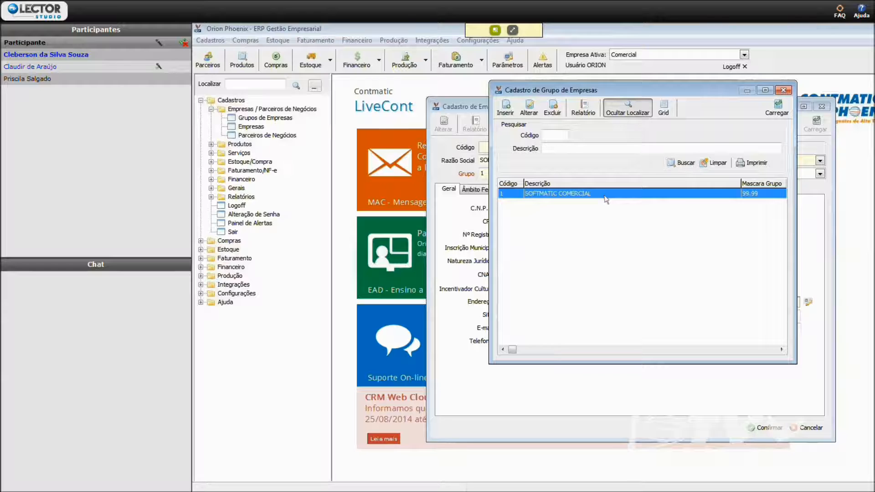
- Look at the SOFTMATIC COMERCIAL group in edit mode and at a blank new group record, cancelling each
{"action": "left_click", "coordinate": [528, 108]}
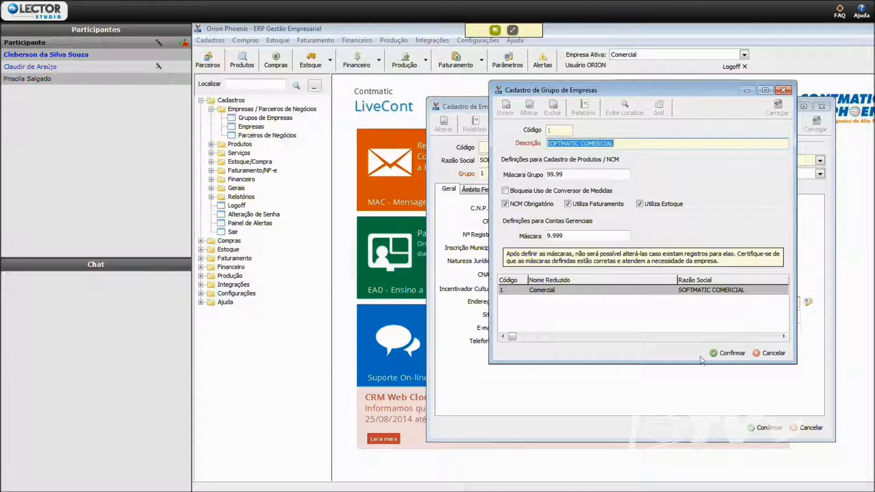
{"action": "left_click", "coordinate": [773, 353]}
{"action": "left_click", "coordinate": [618, 300]}
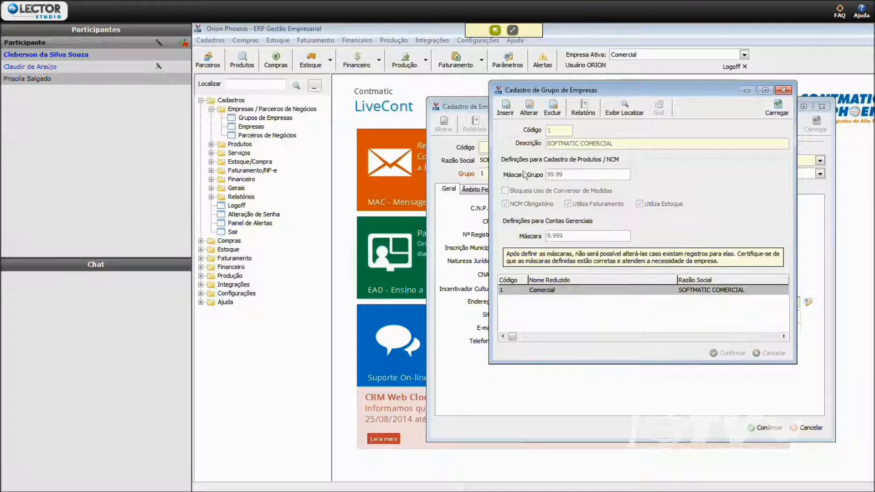
{"action": "left_click", "coordinate": [505, 107]}
{"action": "left_click", "coordinate": [575, 353]}
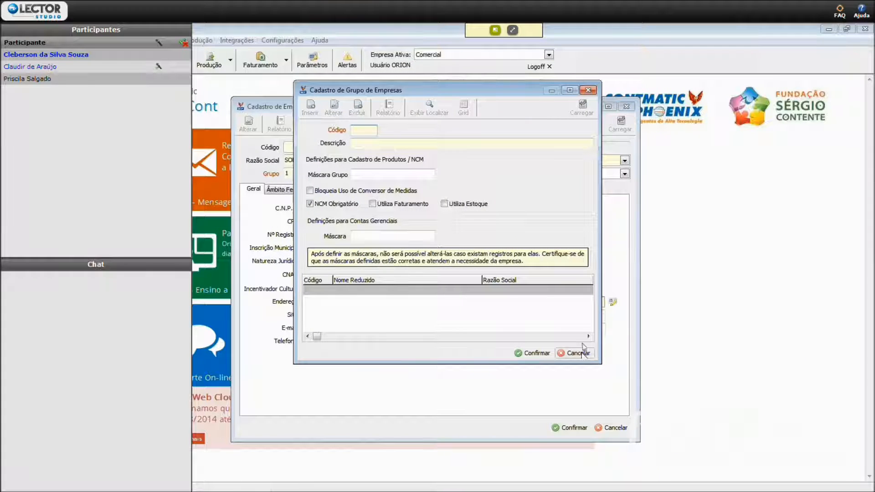
- Close the company group register and go to the Situação field of the SOFTMATIC COMERCIAL record
{"action": "left_click", "coordinate": [416, 299]}
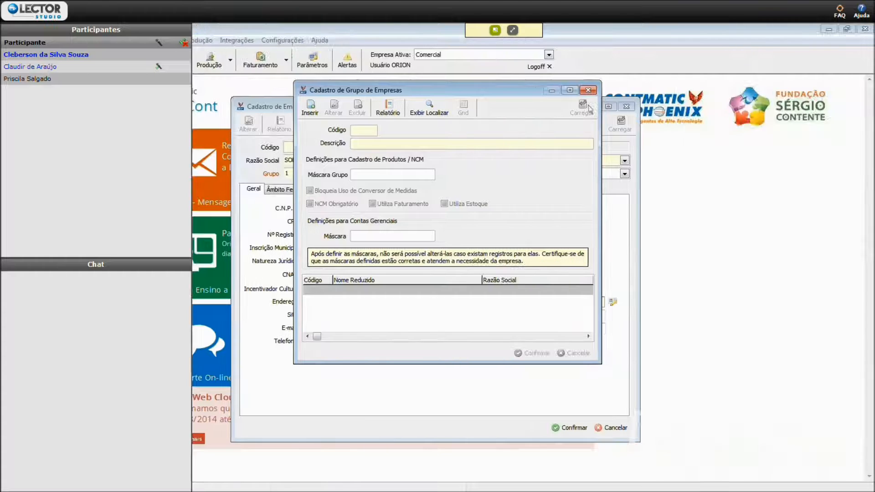
{"action": "left_click", "coordinate": [587, 90]}
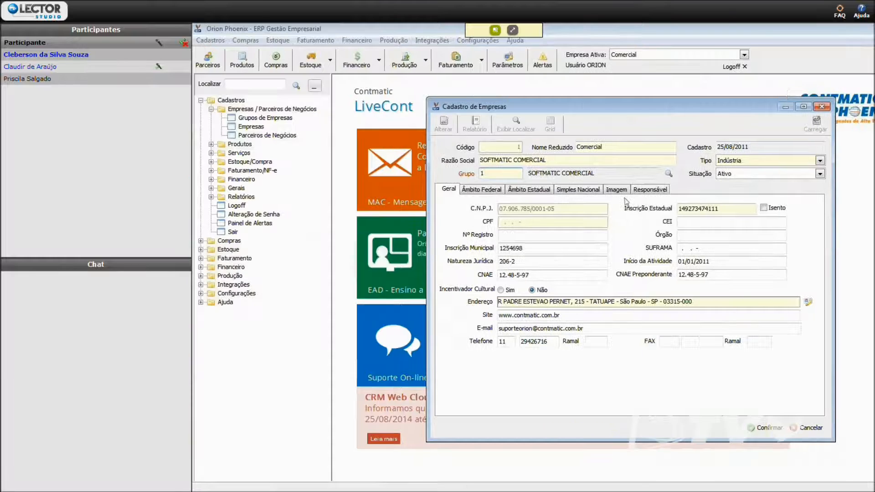
{"action": "left_click", "coordinate": [747, 176]}
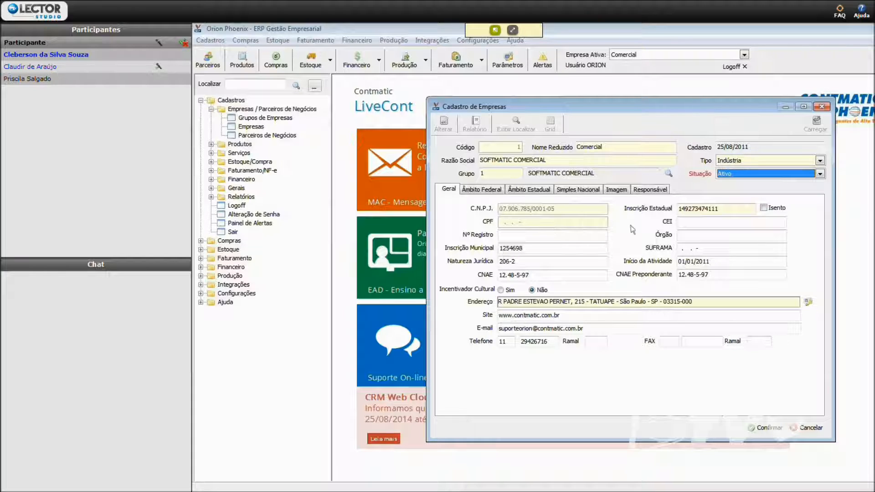
- Fill in the company's registration number and set Órgão to JUCESP, leaving SUFRAMA blank and proceeding to Natureza Jurídica
{"action": "left_click", "coordinate": [703, 220]}
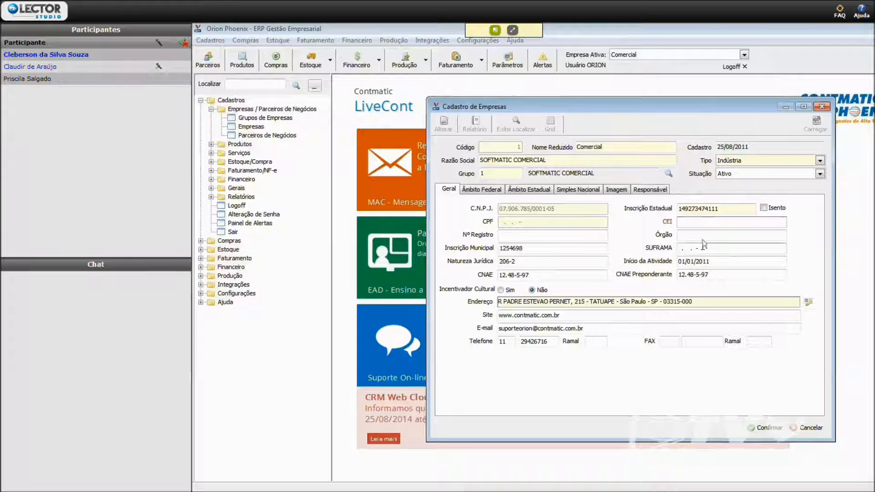
{"action": "key", "text": "Tab"}
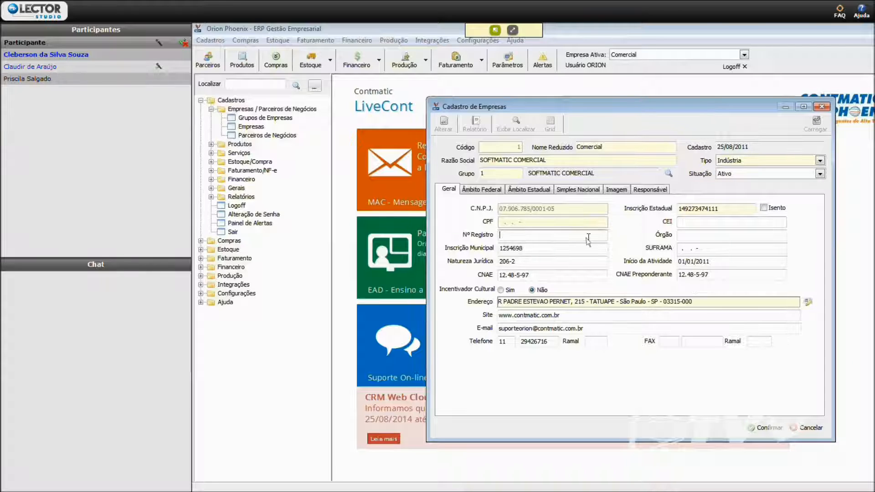
{"action": "type", "text": "2062"}
{"action": "key", "text": "Tab"}
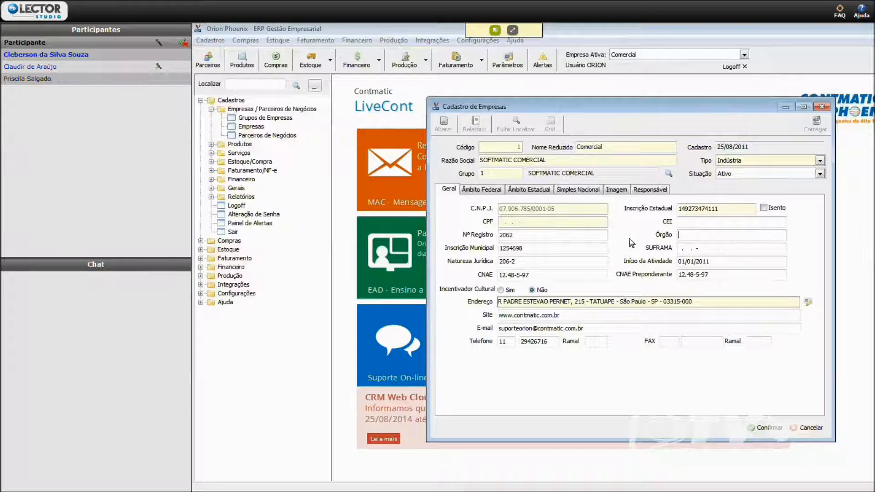
{"action": "type", "text": "JUCESP"}
{"action": "key", "text": "Tab"}
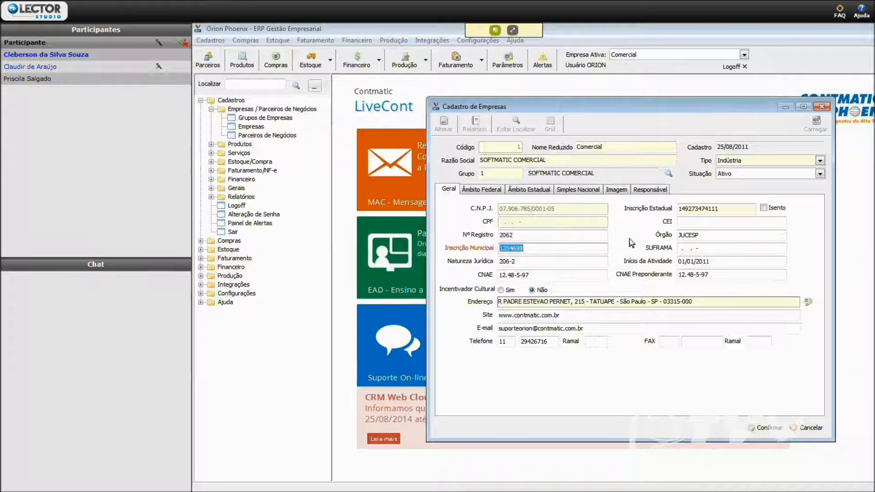
{"action": "key", "text": "Tab"}
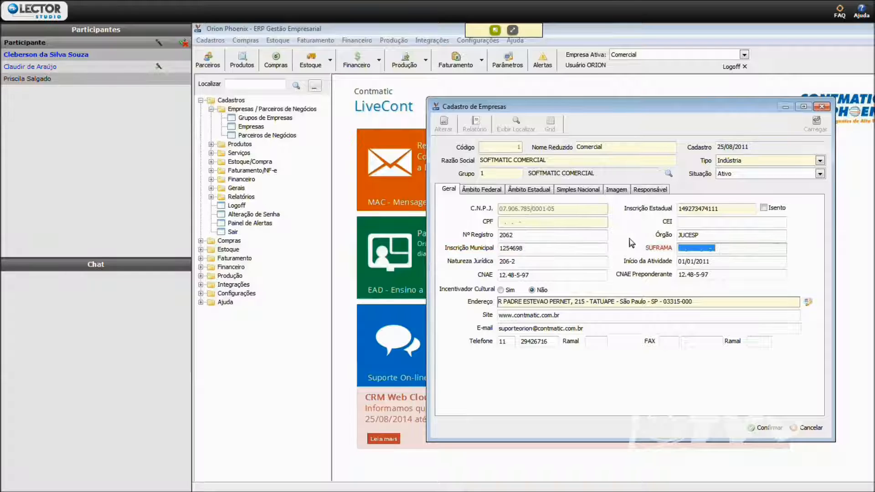
{"action": "key", "text": "Tab"}
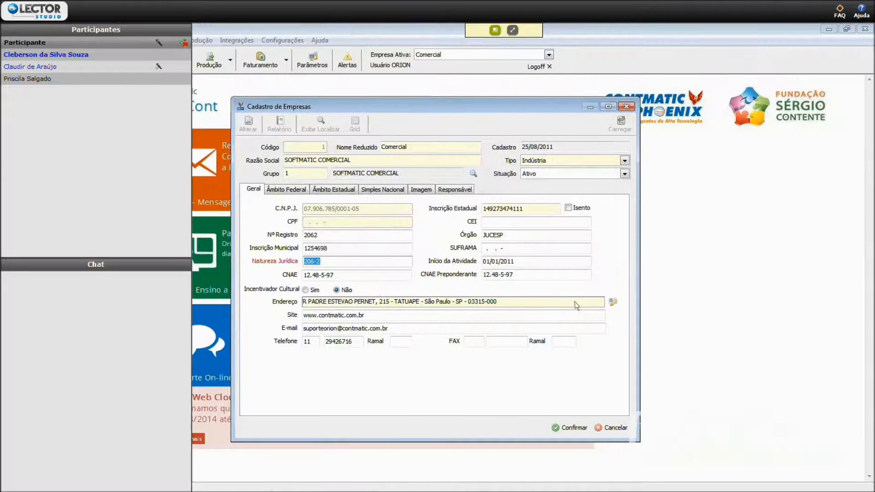
- Open the company's address register, put the Principal address in edit mode and review the address types, keeping Principal
{"action": "left_click", "coordinate": [613, 302]}
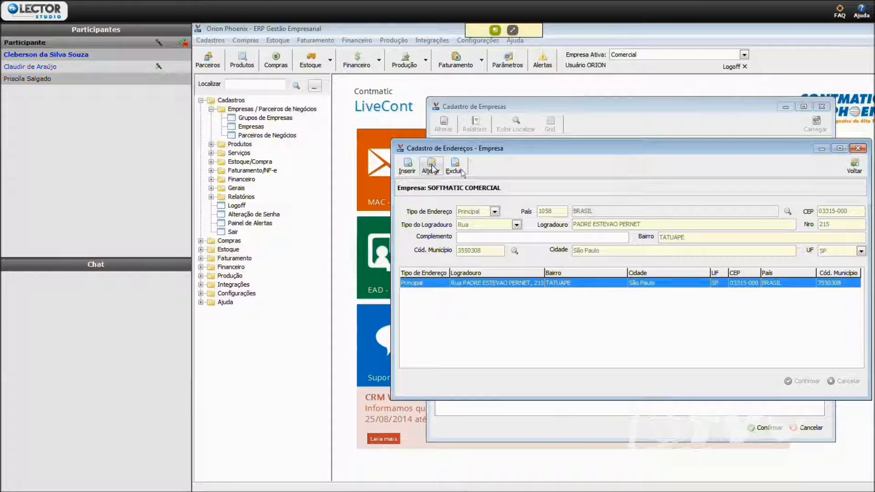
{"action": "left_click", "coordinate": [431, 166]}
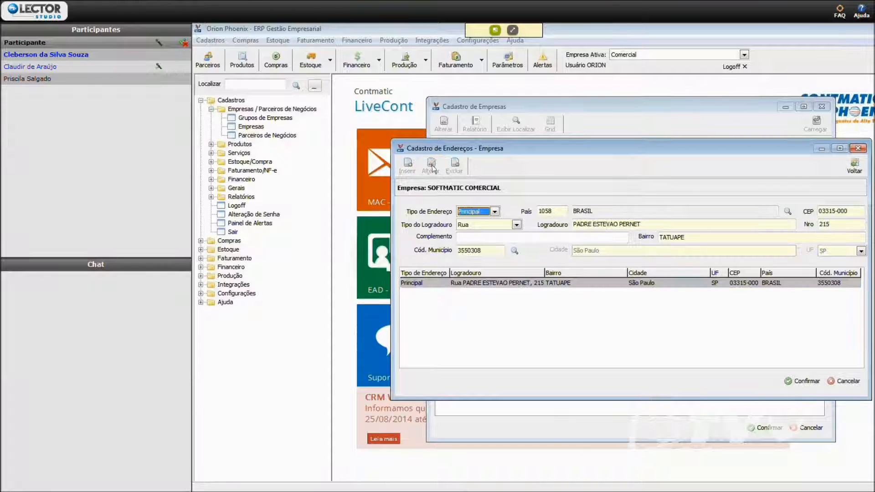
{"action": "left_click", "coordinate": [495, 212]}
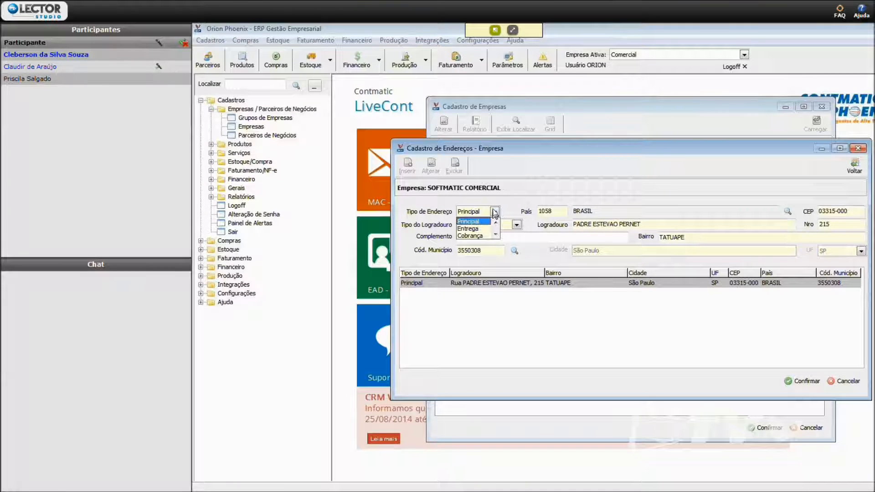
{"action": "left_click", "coordinate": [497, 241]}
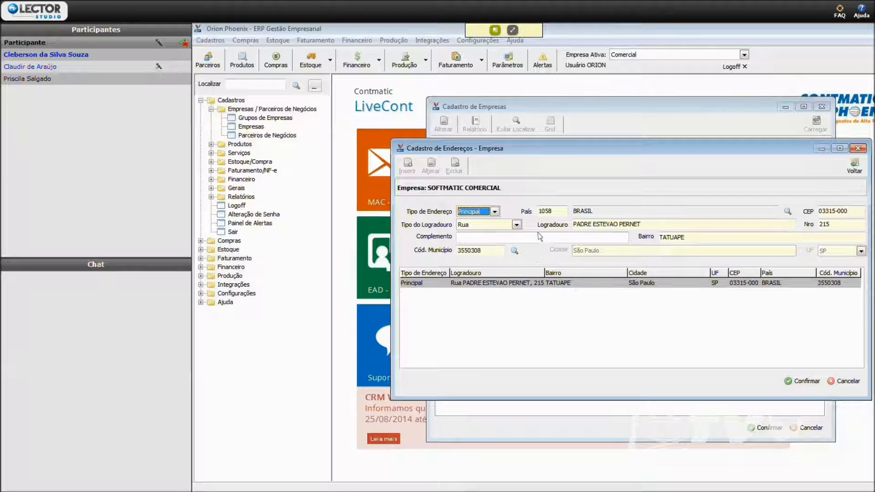
- Go through the address's País, CEP, Tipo do Logradouro, Logradouro, Nro and Complemento fields
{"action": "left_click", "coordinate": [557, 212]}
{"action": "left_click", "coordinate": [851, 212]}
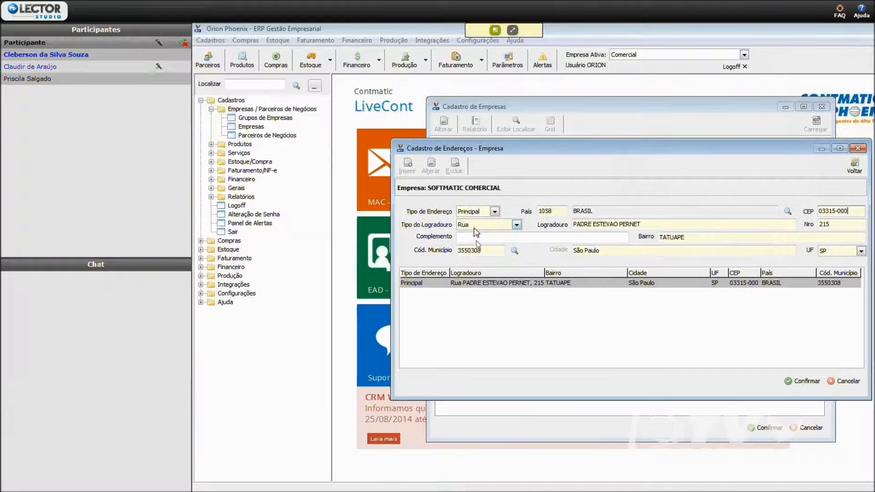
{"action": "left_click", "coordinate": [474, 227]}
{"action": "left_click", "coordinate": [473, 226]}
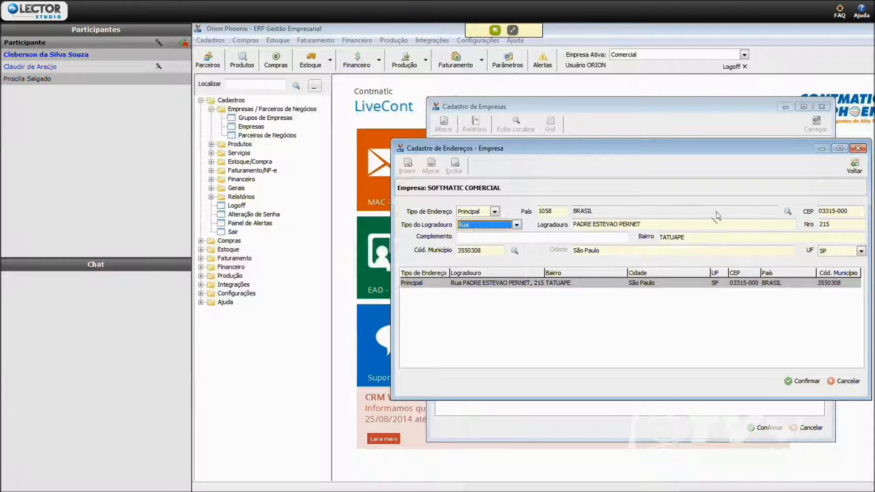
{"action": "left_click", "coordinate": [711, 222]}
{"action": "left_click", "coordinate": [850, 224]}
{"action": "left_click", "coordinate": [307, 239]}
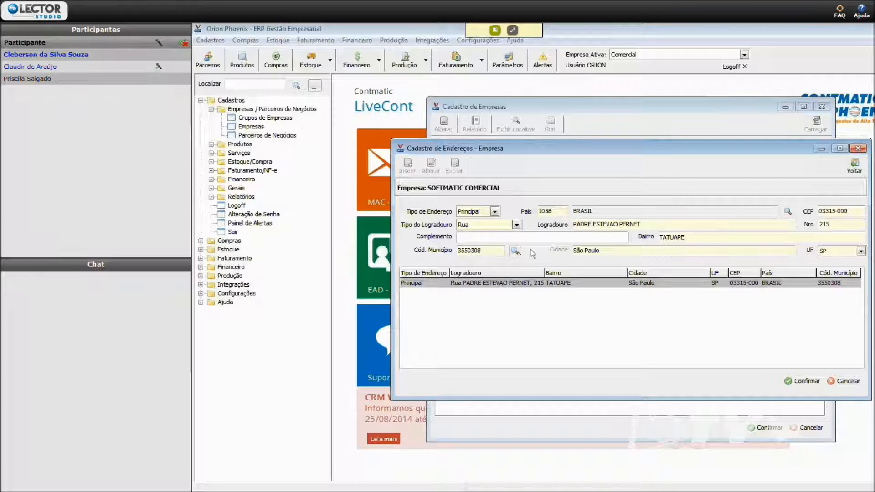
- Look up municipality codes for the address by searching SP municipalities for SANTO AN, and return to the address register
{"action": "left_click", "coordinate": [514, 250]}
{"action": "left_click", "coordinate": [688, 172]}
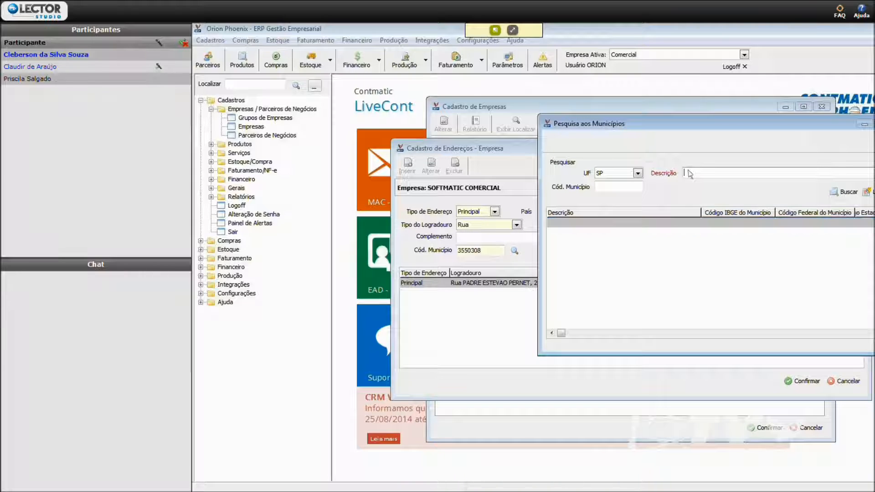
{"action": "type", "text": "SÃO"}
{"action": "key", "text": "BackSpace"}
{"action": "key", "text": "BackSpace"}
{"action": "key", "text": "BackSpace"}
{"action": "type", "text": "SANTO AN"}
{"action": "key", "text": "Return"}
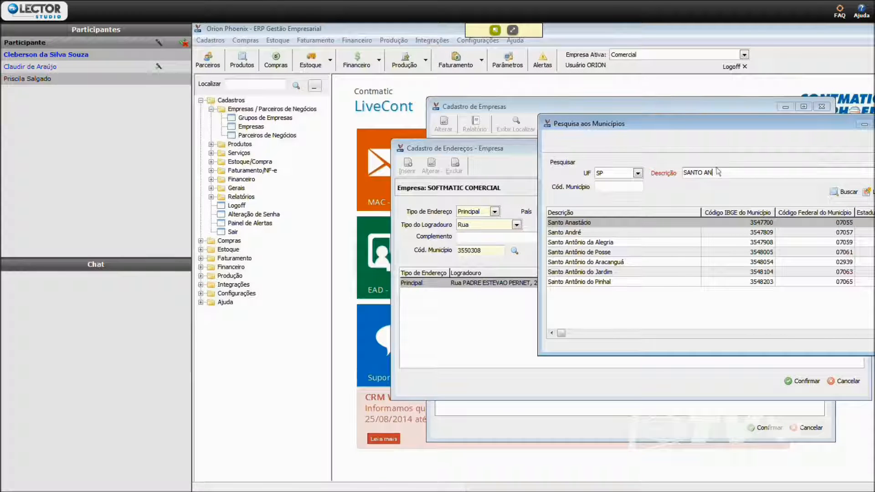
{"action": "left_click", "coordinate": [595, 231]}
{"action": "left_click", "coordinate": [594, 225]}
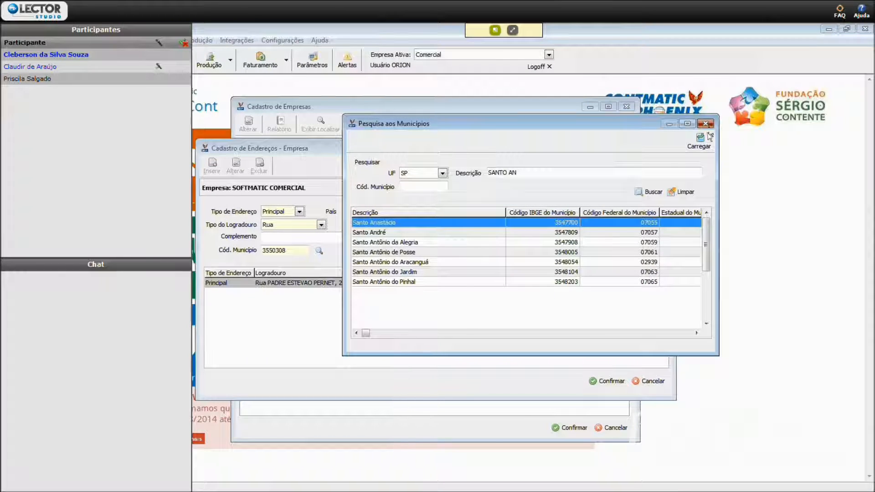
{"action": "left_click", "coordinate": [700, 137]}
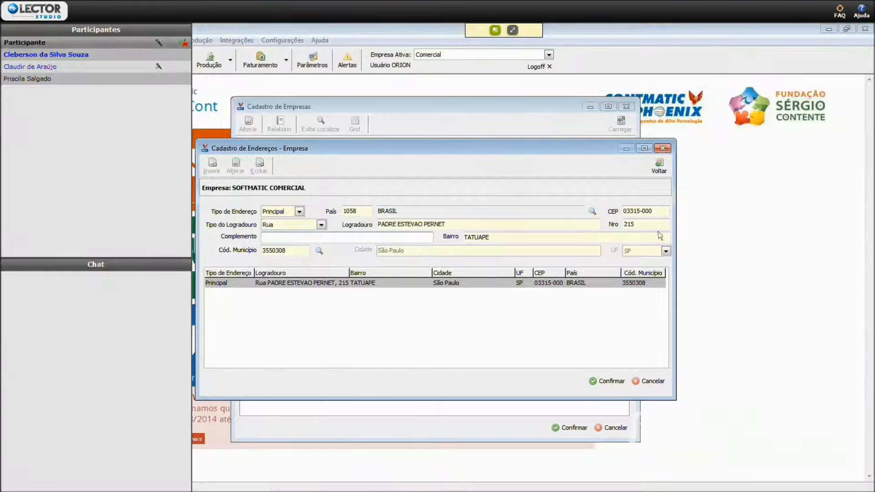
- Confirm the address data and return to the company record, going over its Site and E-mail fields
{"action": "left_click", "coordinate": [606, 381]}
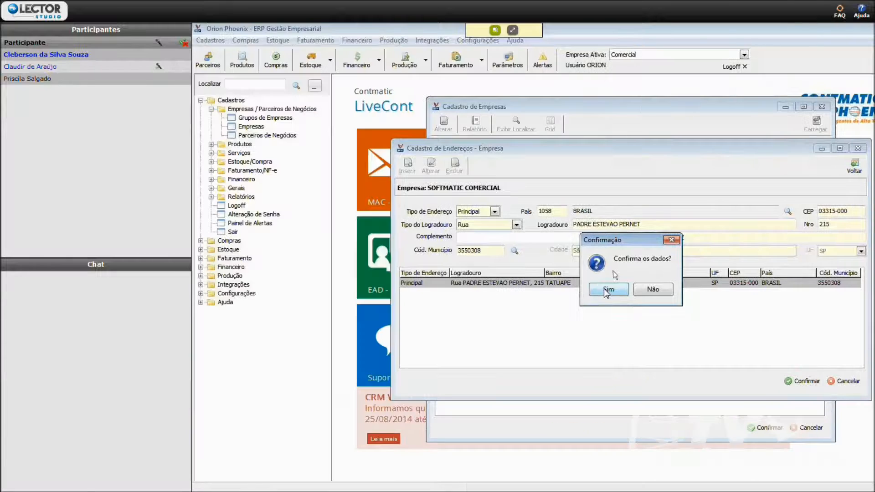
{"action": "left_click", "coordinate": [412, 289]}
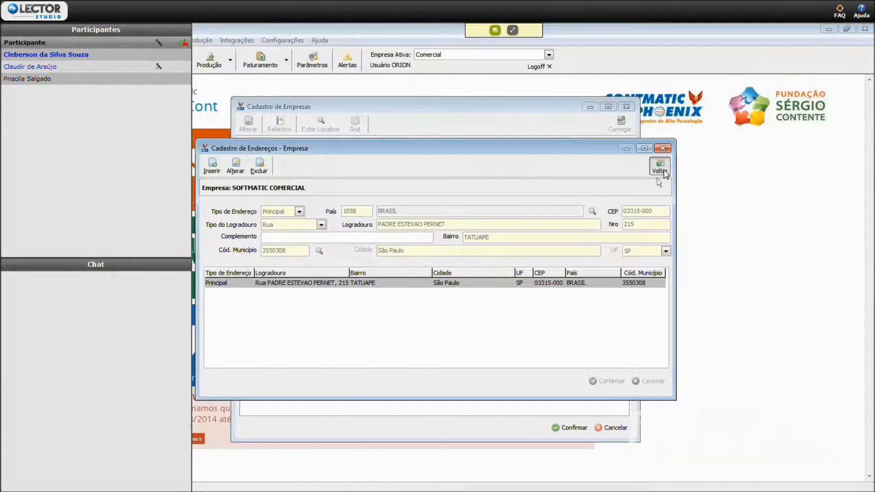
{"action": "left_click", "coordinate": [659, 167]}
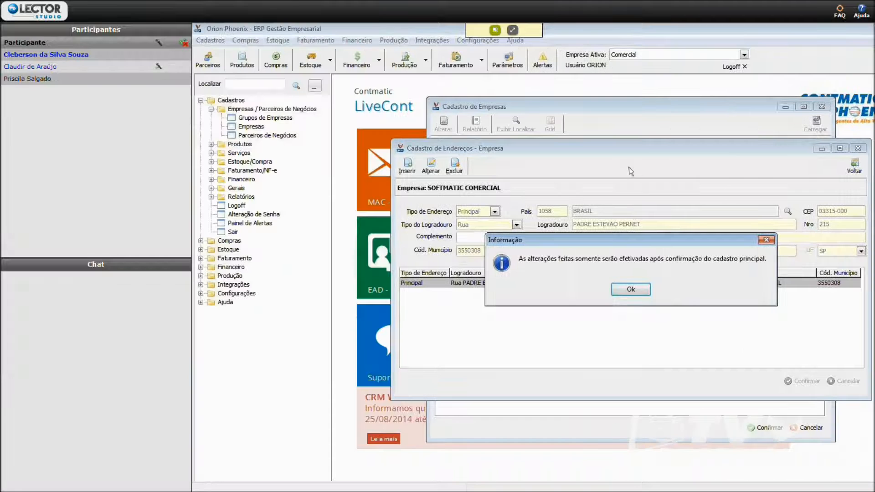
{"action": "left_click", "coordinate": [638, 288]}
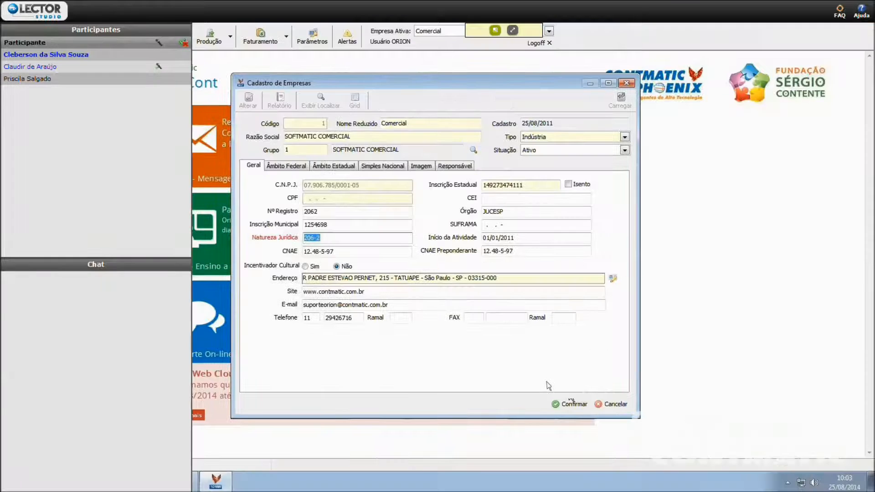
{"action": "left_click", "coordinate": [632, 291]}
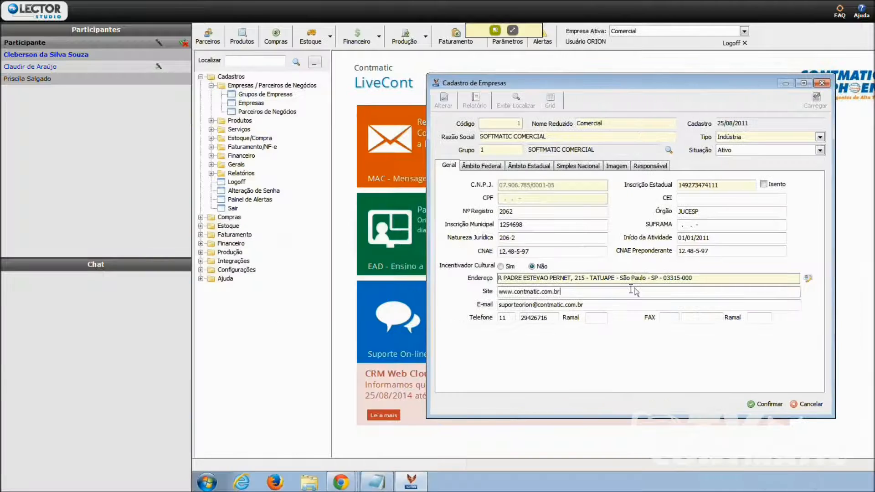
{"action": "left_click", "coordinate": [625, 304]}
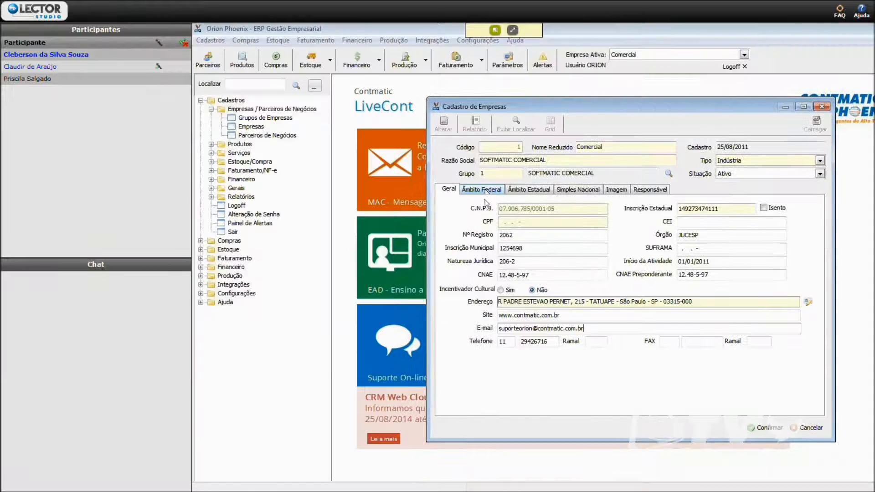
- Set the company's federal Enquadramento Tributário to 0 - Lucro Real and keep Fechamento do Balanço as Trimestral
{"action": "left_click", "coordinate": [481, 188]}
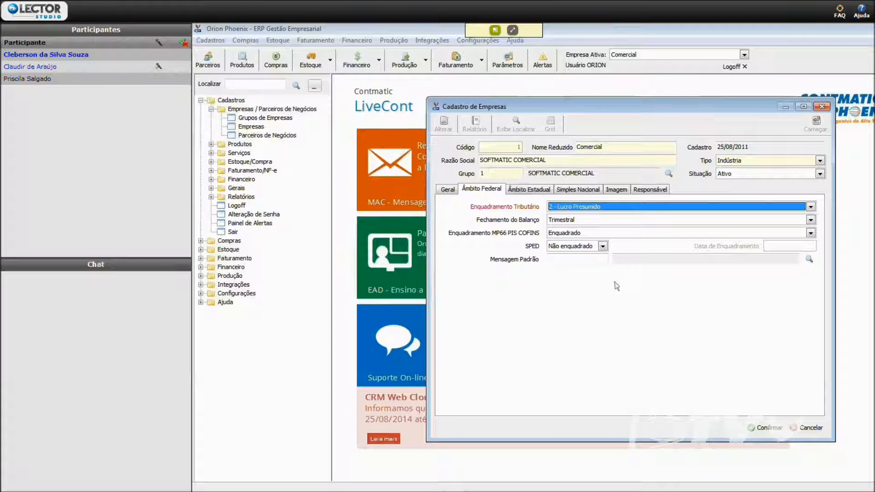
{"action": "left_click", "coordinate": [615, 207]}
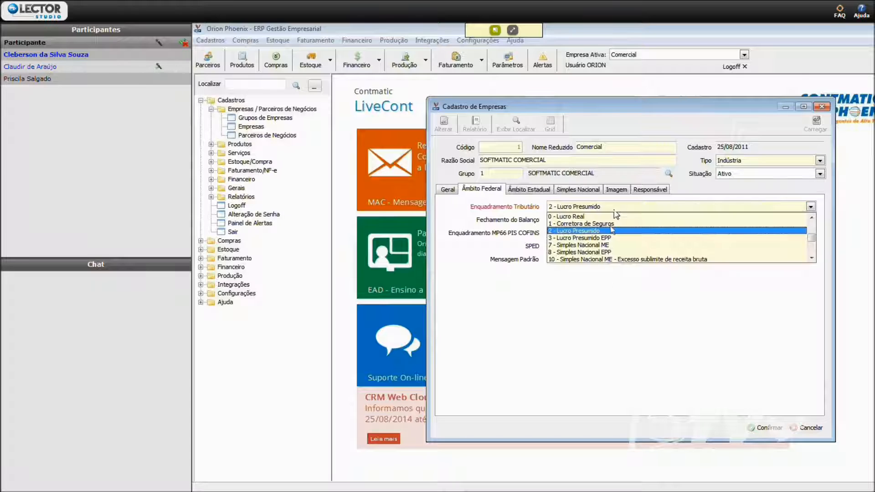
{"action": "left_click", "coordinate": [614, 212]}
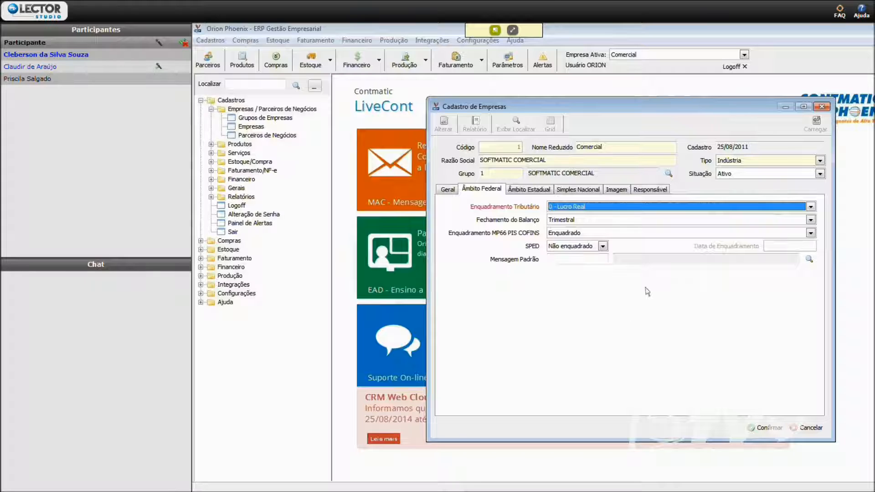
{"action": "left_click", "coordinate": [592, 220]}
{"action": "left_click", "coordinate": [593, 225]}
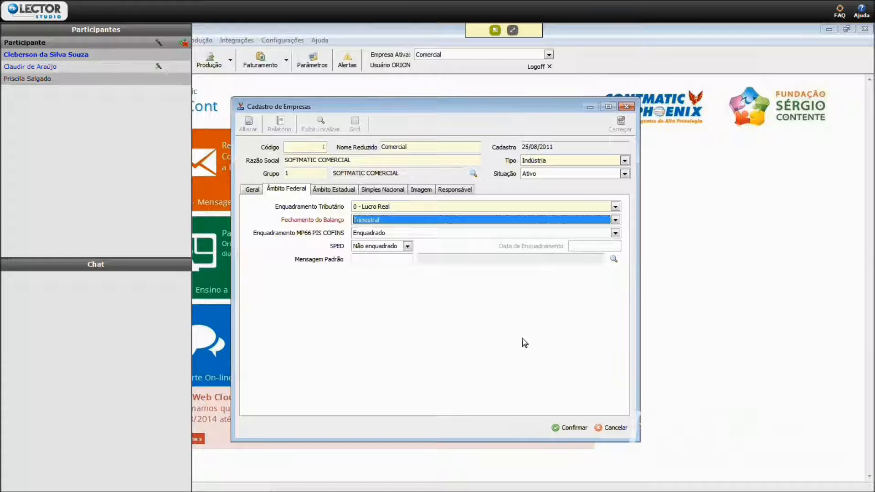
- Try Enquadrado for the company's SPED setting and return it to Não enquadrado
{"action": "left_click", "coordinate": [407, 246]}
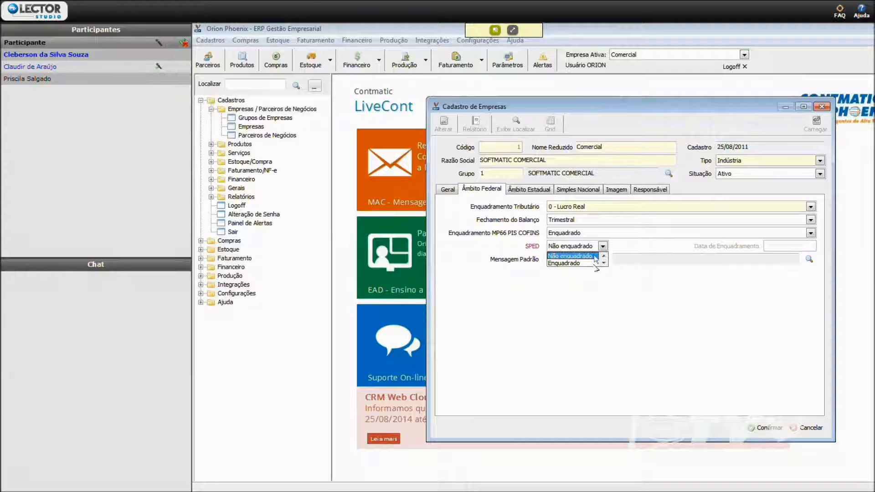
{"action": "left_click", "coordinate": [594, 263]}
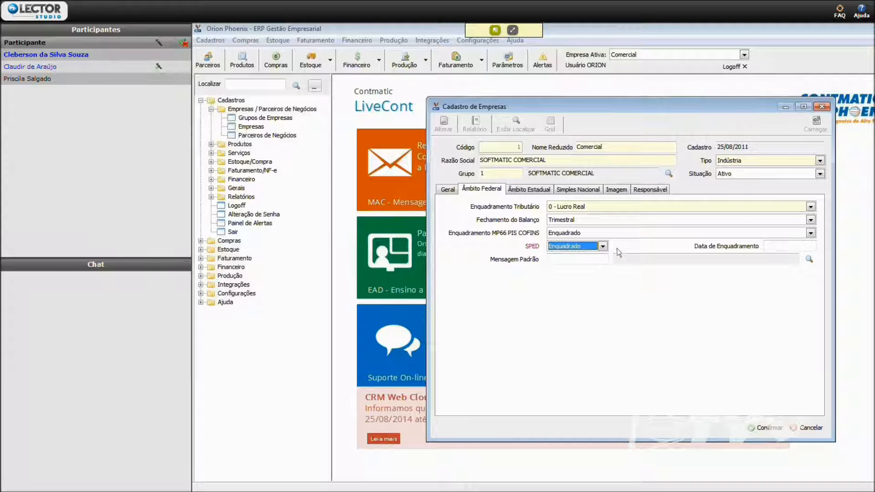
{"action": "left_click", "coordinate": [602, 246]}
{"action": "left_click", "coordinate": [587, 255]}
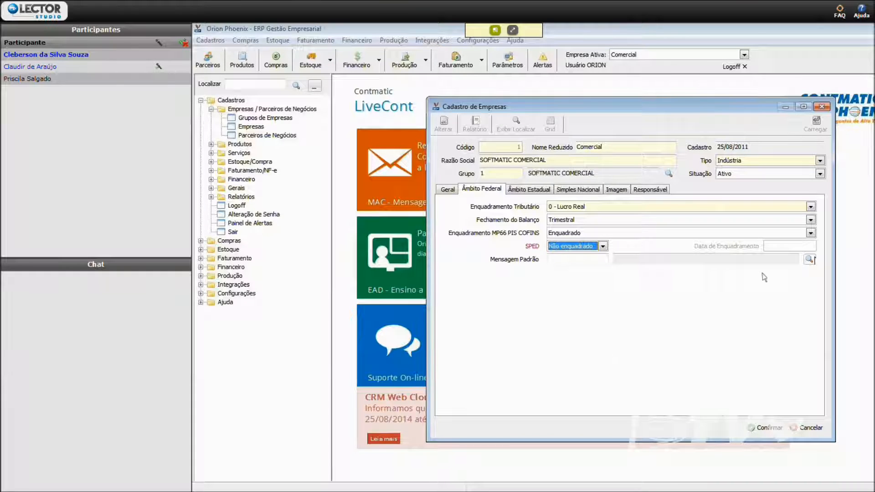
- Look up the registered standard messages available for the company's Mensagem Padrão field and return without choosing one
{"action": "left_click", "coordinate": [810, 259]}
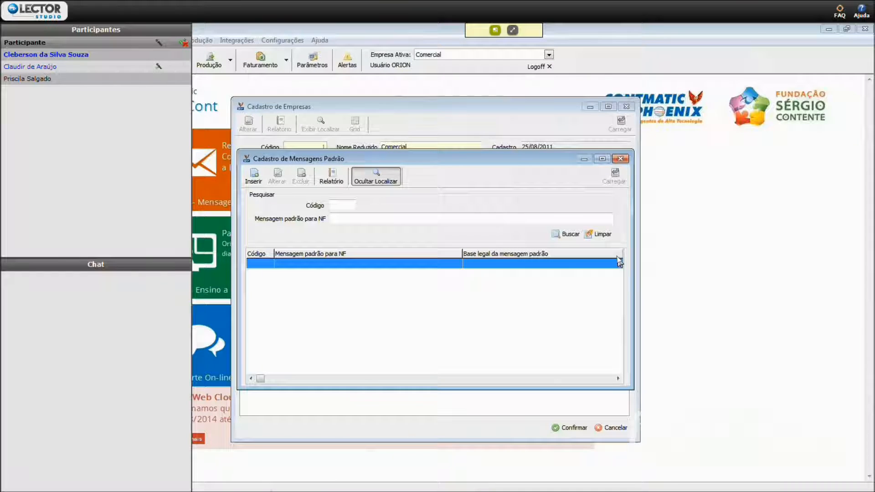
{"action": "left_click", "coordinate": [568, 234]}
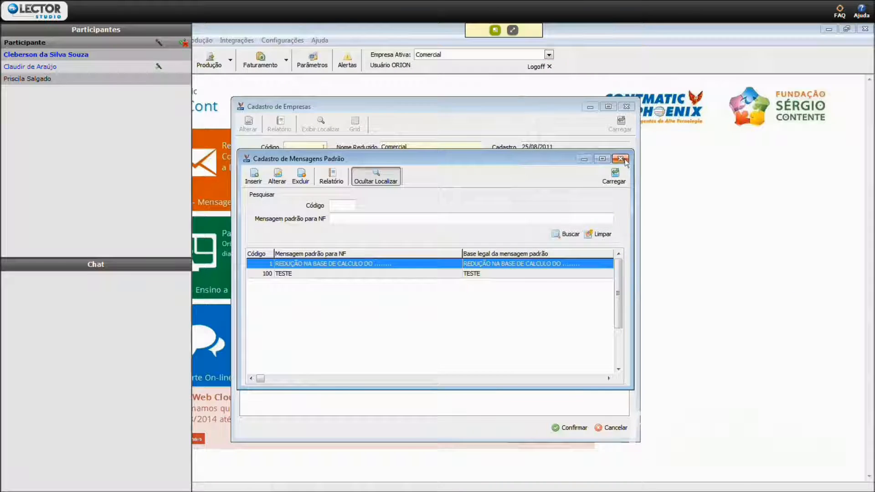
{"action": "left_click", "coordinate": [816, 158]}
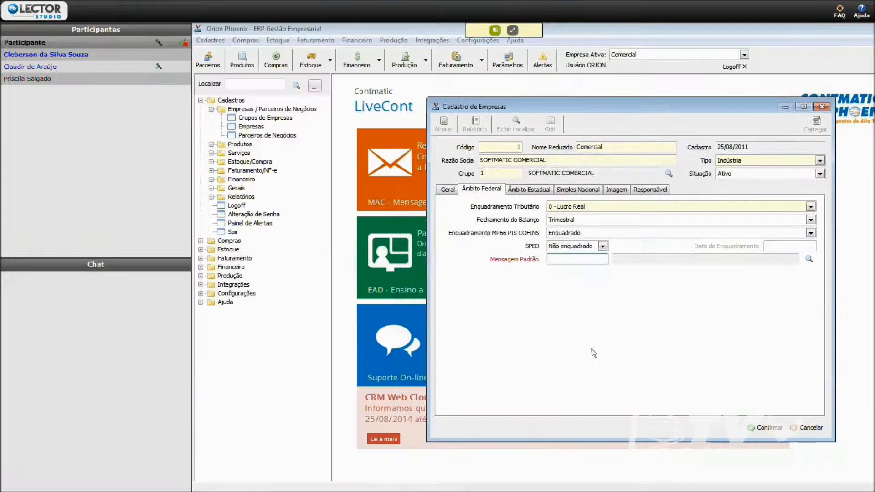
- Examine the company's Âmbito Estadual fields, including Inscrição Estadual ST, and the Simples Nacional fields
{"action": "left_click", "coordinate": [534, 193]}
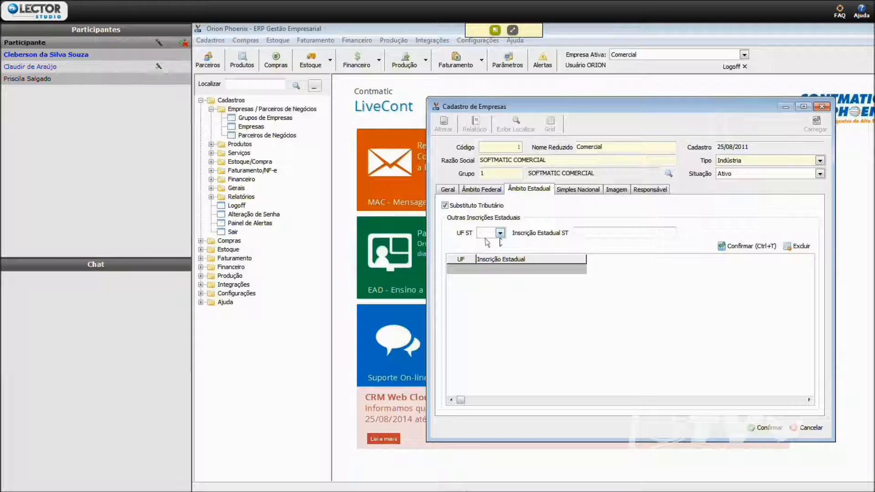
{"action": "left_click", "coordinate": [640, 233]}
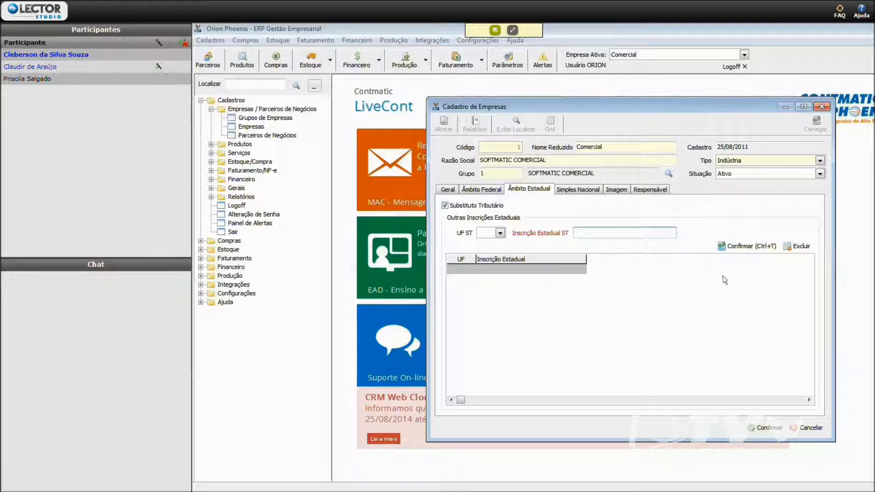
{"action": "left_click", "coordinate": [592, 189]}
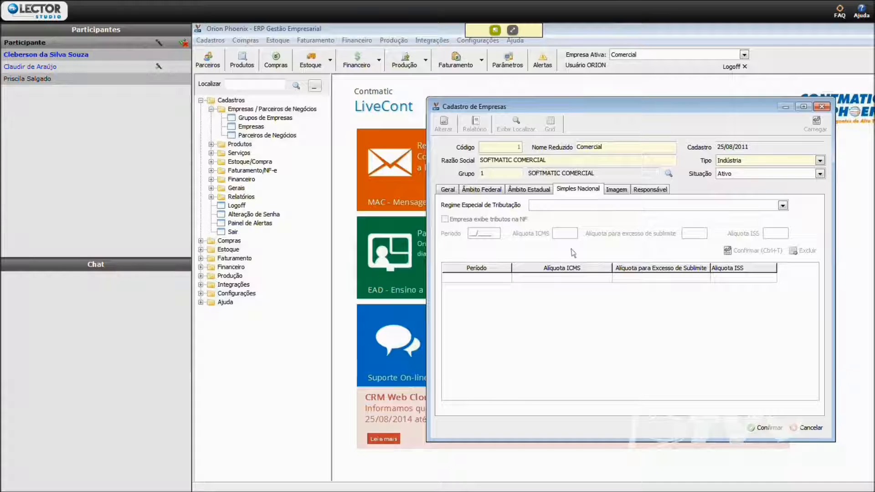
- Set the company's federal Enquadramento Tributário to 7 - Simples Nacional ME
{"action": "left_click", "coordinate": [483, 189]}
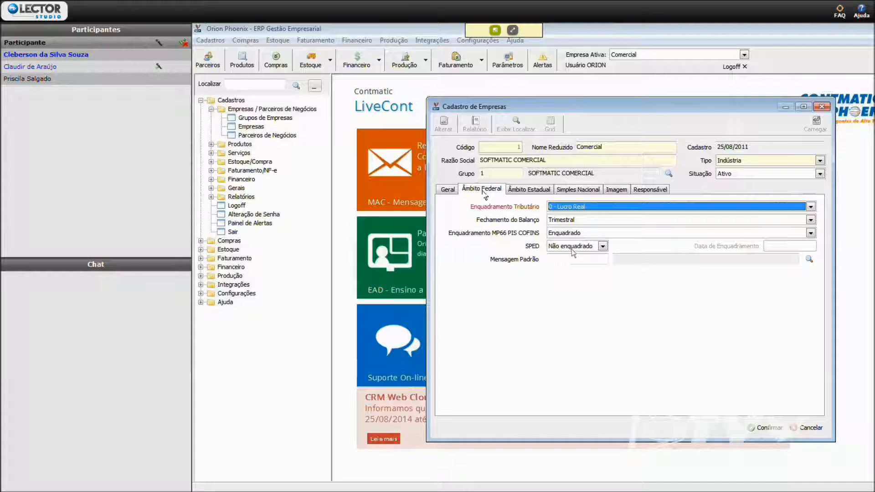
{"action": "left_click", "coordinate": [618, 209]}
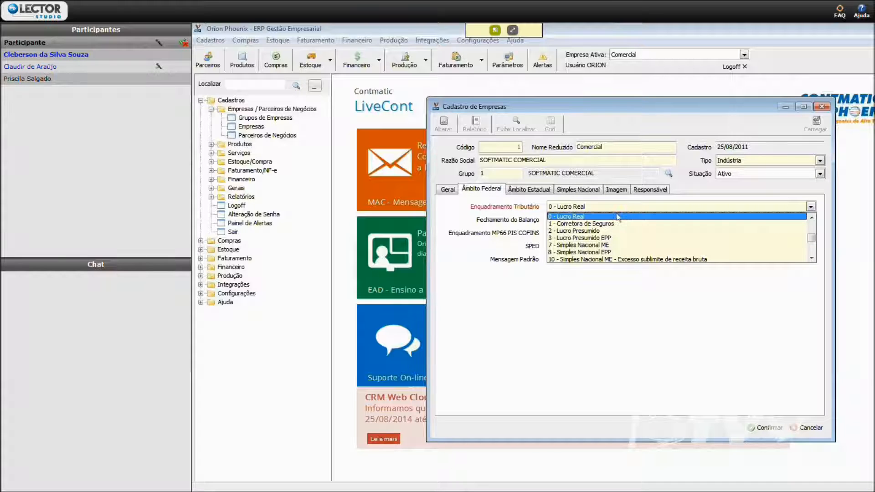
{"action": "left_click", "coordinate": [608, 245]}
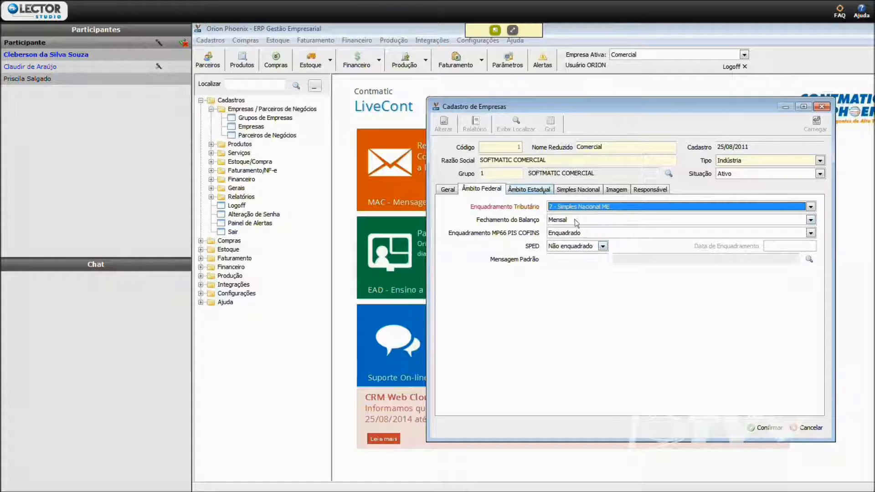
- Examine the Regime Especial de Tributação options in the Simples Nacional data without selecting any
{"action": "left_click", "coordinate": [568, 191]}
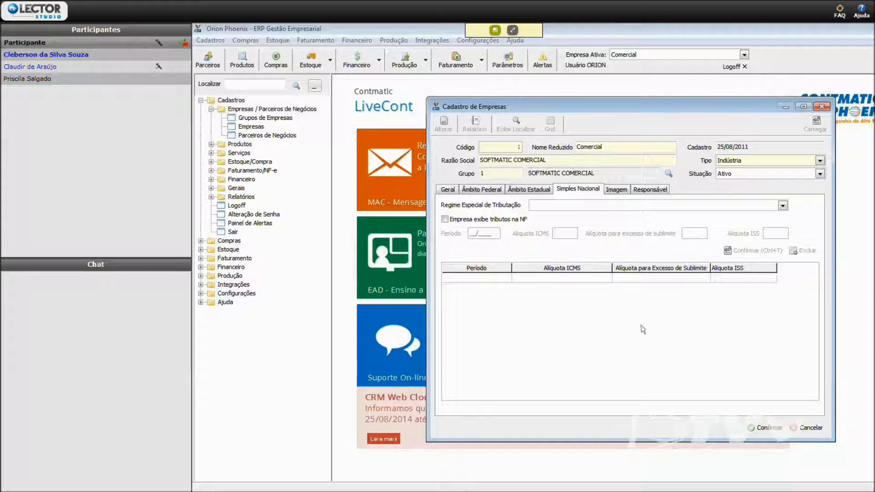
{"action": "left_click", "coordinate": [618, 206]}
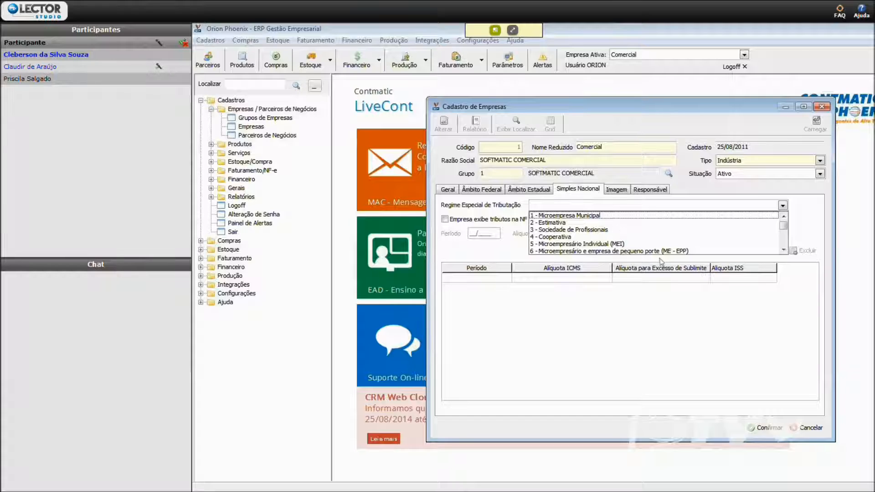
{"action": "left_click", "coordinate": [678, 345]}
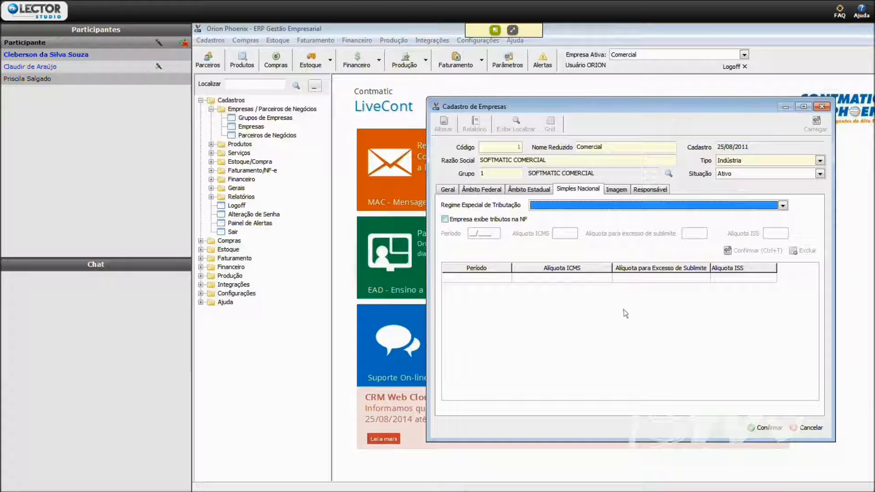
- Enable Empresa exibe tributos na NF and add a Simples Nacional entry for period 07/2014 with Alíquota ICMS 1,25
{"action": "left_click", "coordinate": [446, 220]}
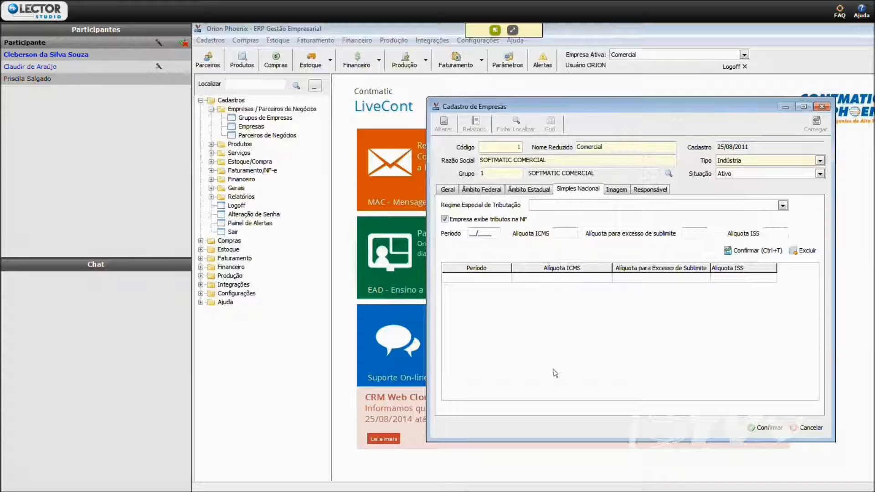
{"action": "left_click", "coordinate": [478, 233]}
{"action": "type", "text": "07/2014"}
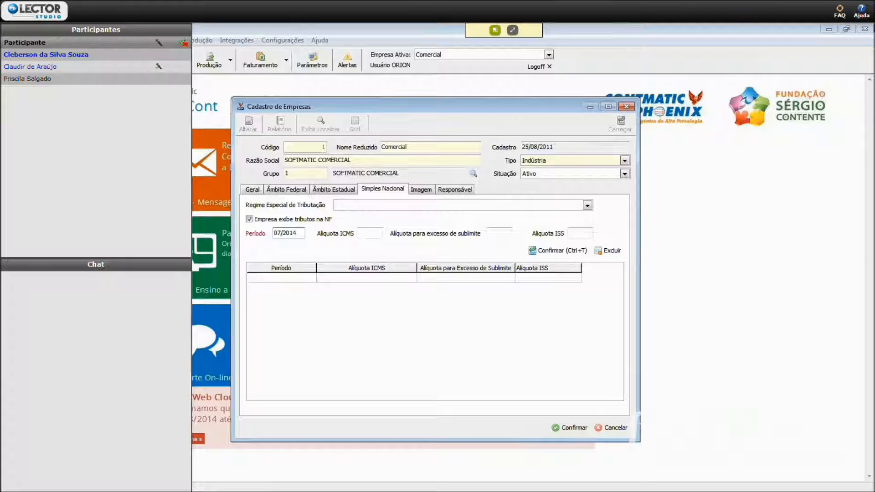
{"action": "key", "text": "Tab"}
{"action": "type", "text": "1,25"}
{"action": "key", "text": "Tab"}
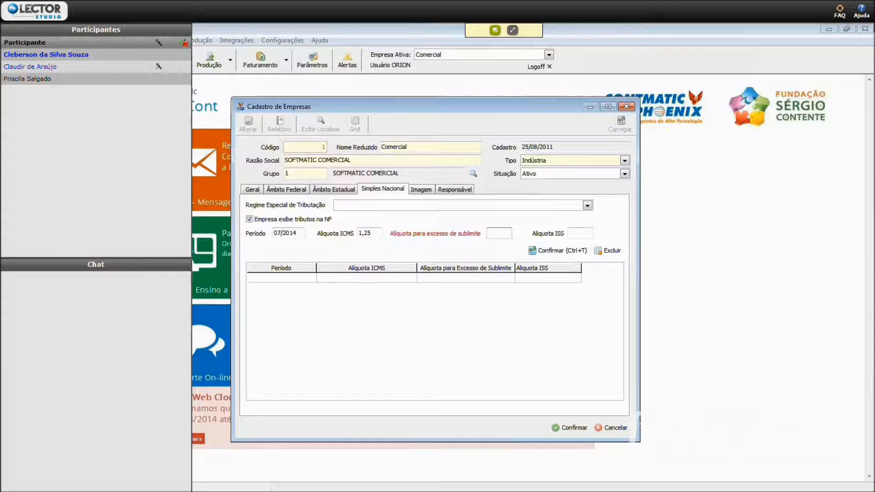
{"action": "key", "text": "Tab"}
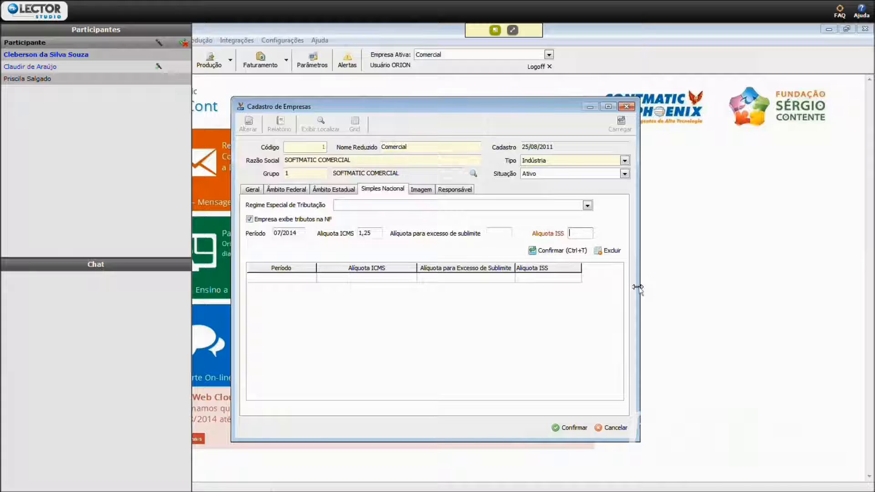
{"action": "left_click", "coordinate": [561, 251]}
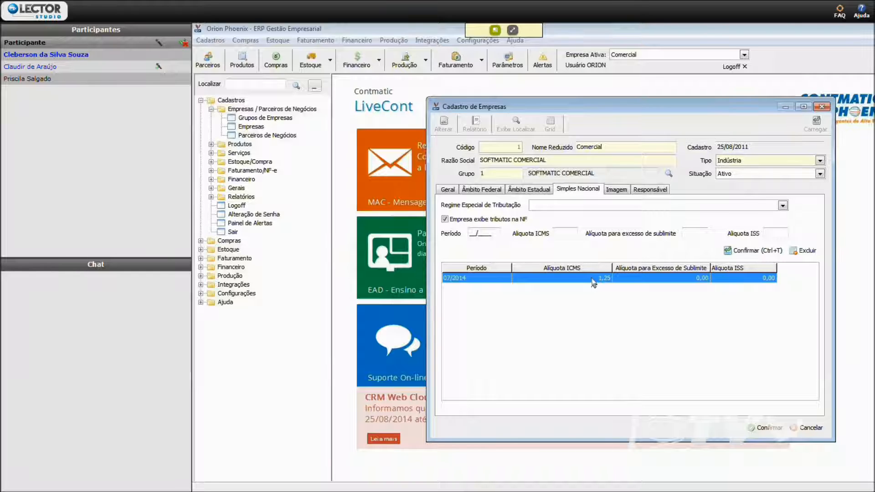
- Examine the company's Imagem and Responsável data
{"action": "left_click", "coordinate": [617, 189]}
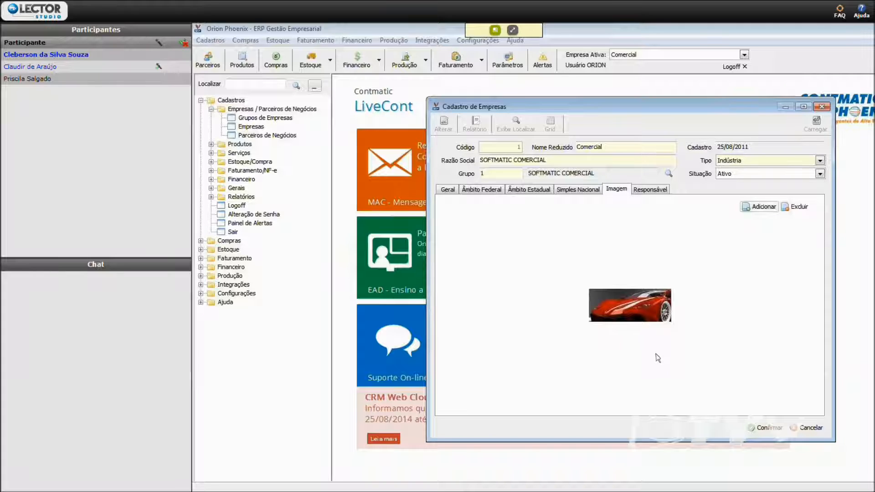
{"action": "left_click", "coordinate": [661, 190]}
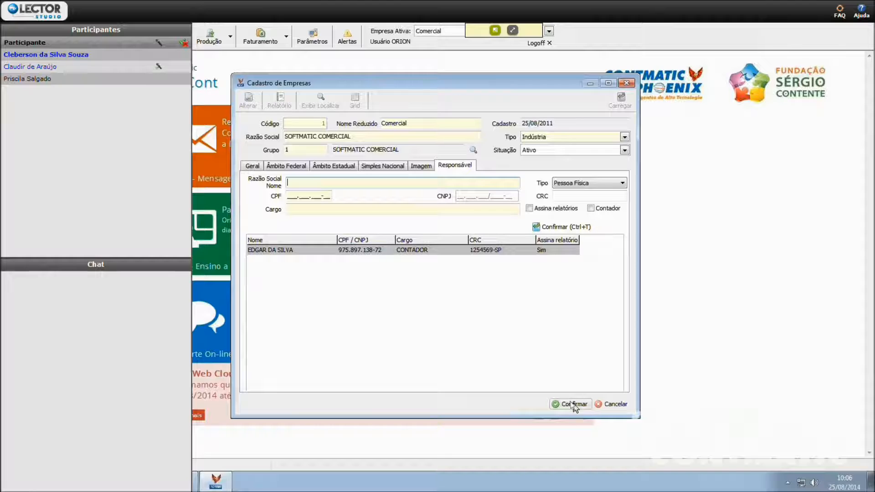
- Discard the edits to the company record, return to its Geral data and close the company register
{"action": "left_click", "coordinate": [614, 404]}
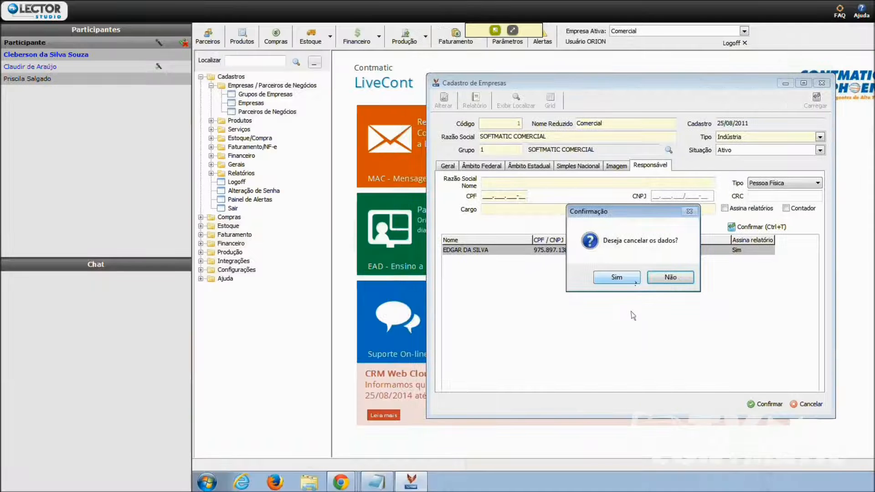
{"action": "left_click", "coordinate": [631, 277]}
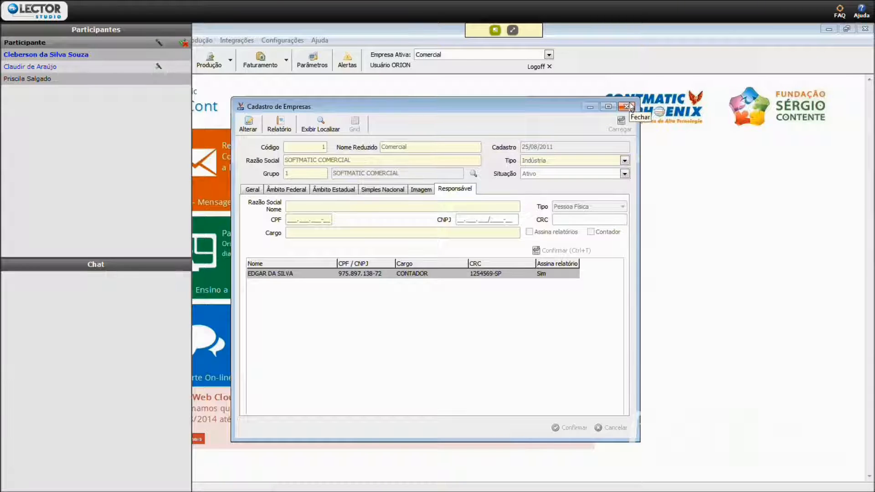
{"action": "left_click", "coordinate": [254, 191]}
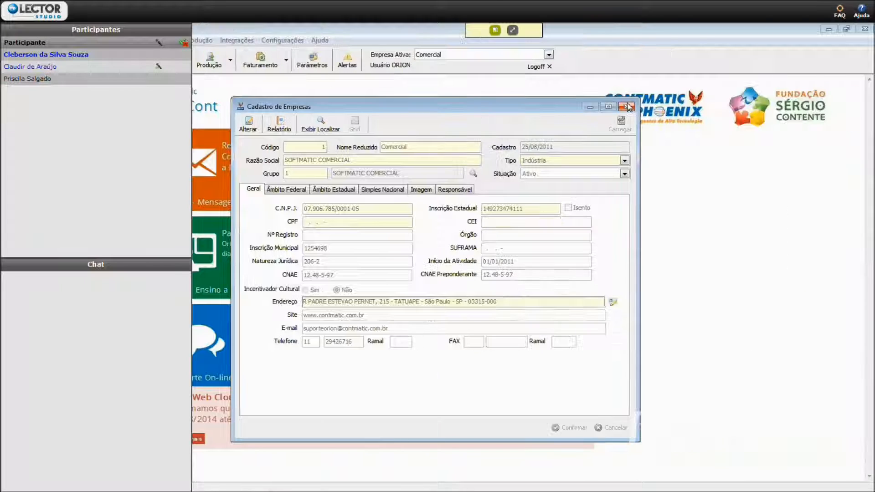
{"action": "left_click", "coordinate": [821, 106]}
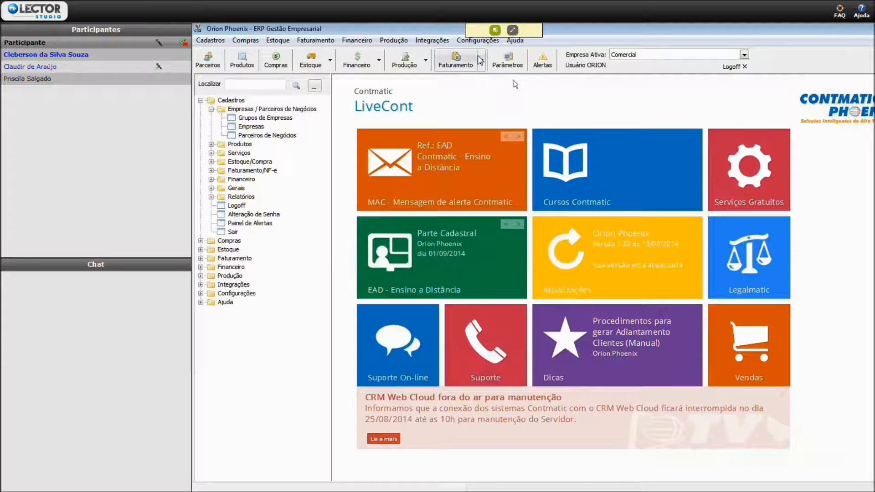
- Open the SPED registration import, select Parceiros de Negócio, go to the choice of import file, and cancel the import
{"action": "left_click", "coordinate": [436, 42]}
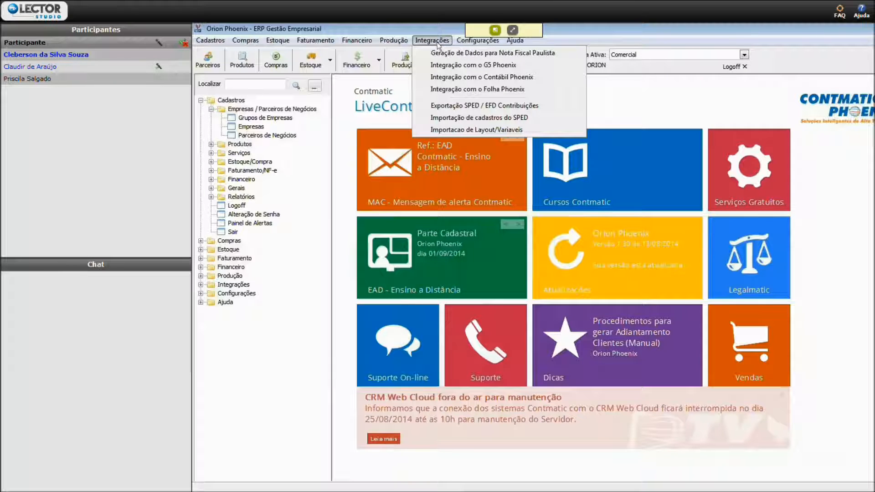
{"action": "left_click", "coordinate": [486, 118]}
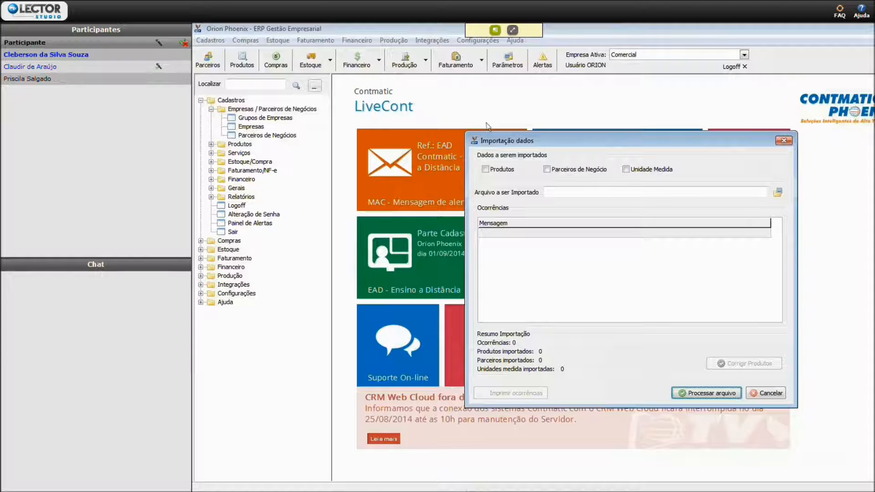
{"action": "left_click", "coordinate": [552, 173]}
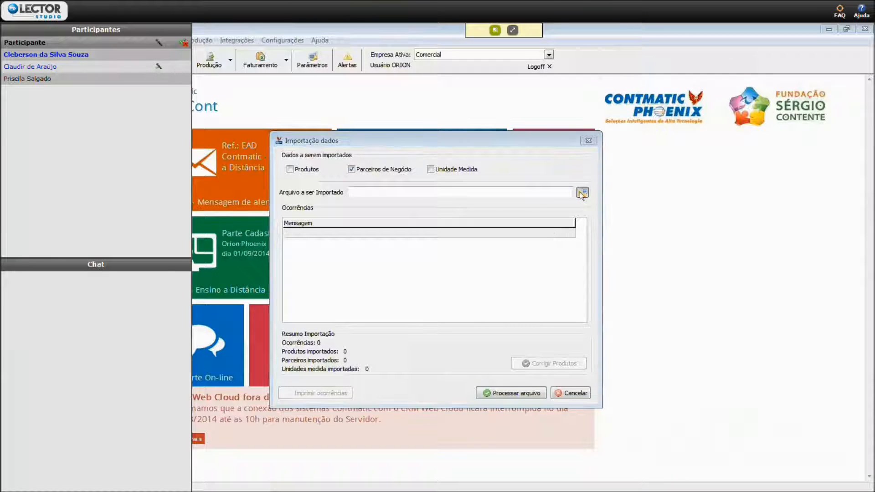
{"action": "left_click", "coordinate": [581, 194]}
{"action": "left_click", "coordinate": [582, 187]}
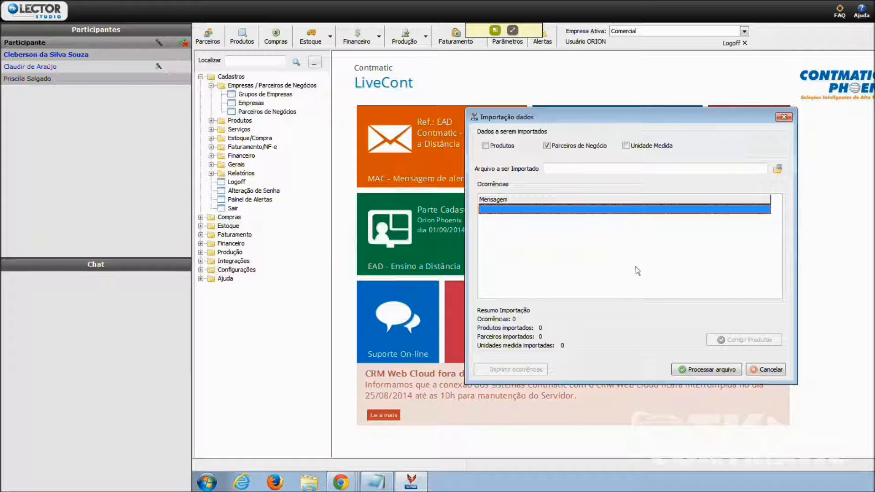
{"action": "left_click", "coordinate": [757, 371]}
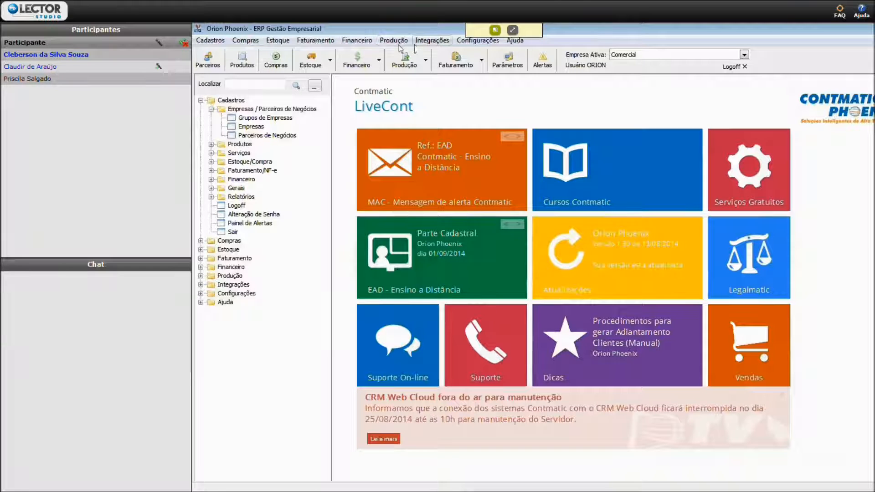
- Open the layout/variable import for Produto, try Arquivo Texto SEM delimitador, and return Tipo Arquivo to Arquivo Texto COM delimitador ou CSV
{"action": "left_click", "coordinate": [431, 40]}
{"action": "left_click", "coordinate": [494, 135]}
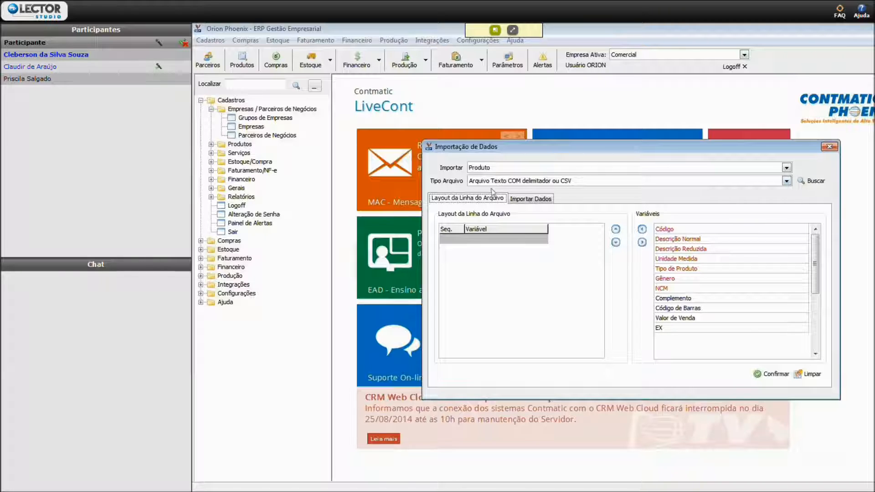
{"action": "left_click", "coordinate": [577, 184]}
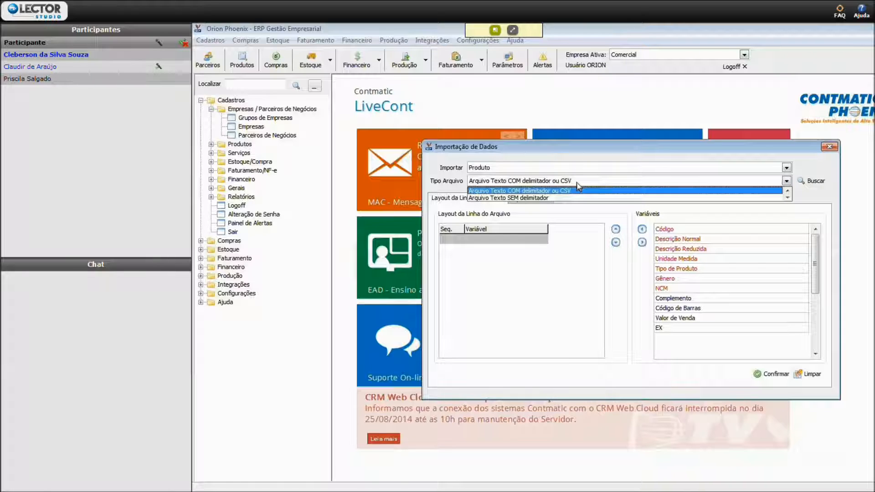
{"action": "left_click", "coordinate": [532, 197]}
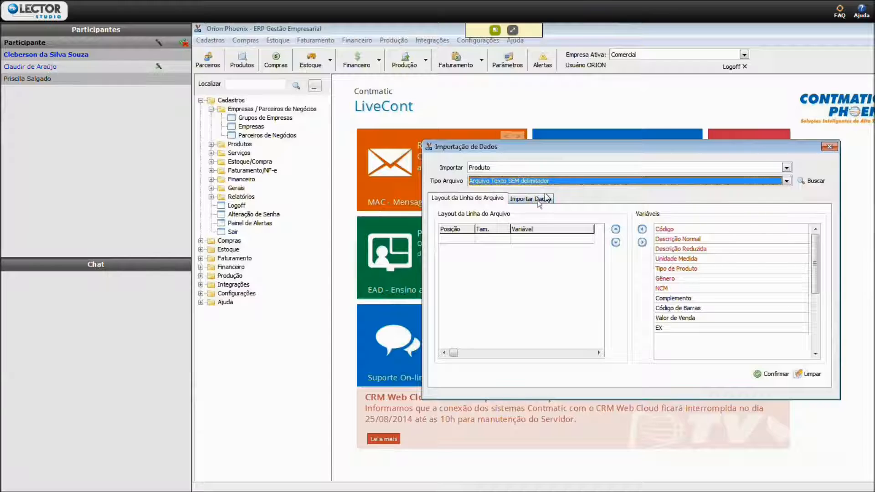
{"action": "left_click", "coordinate": [553, 182]}
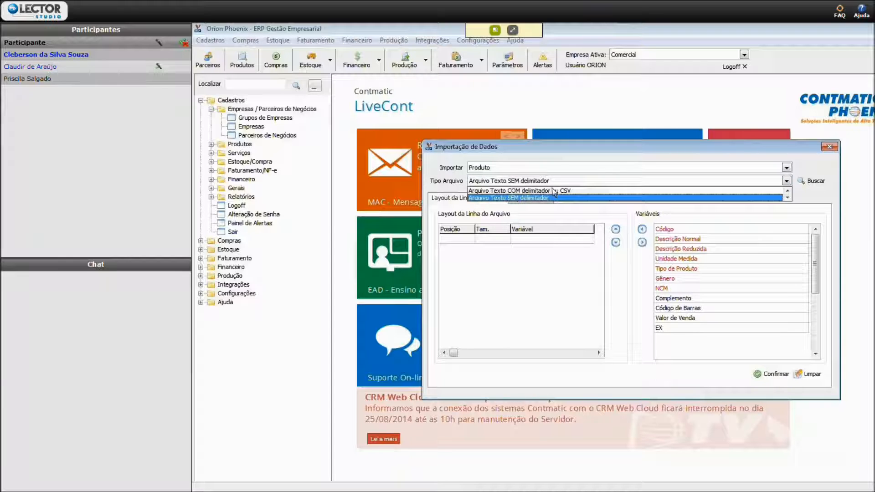
{"action": "left_click", "coordinate": [554, 190]}
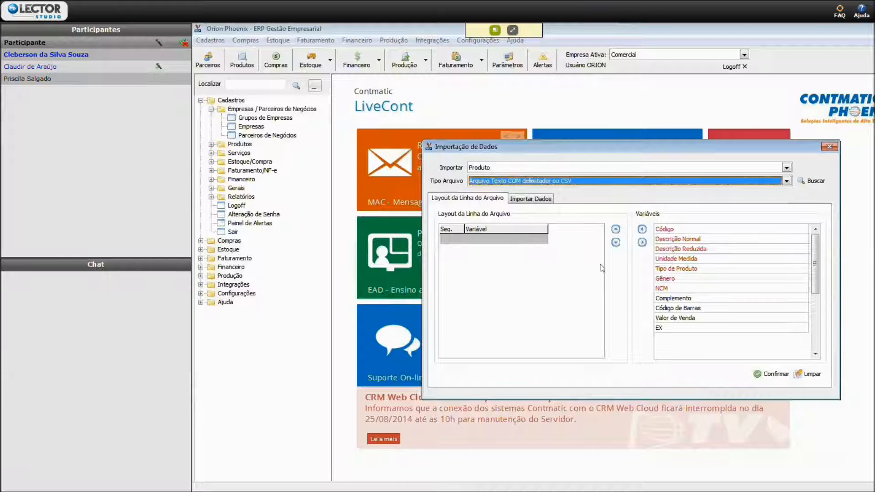
- Add Código, Descrição Normal, Descrição Reduzida, Unidade Medida, Tipo de Produto, Gênero and NCM to the file line layout, in that order
{"action": "left_click", "coordinate": [669, 230]}
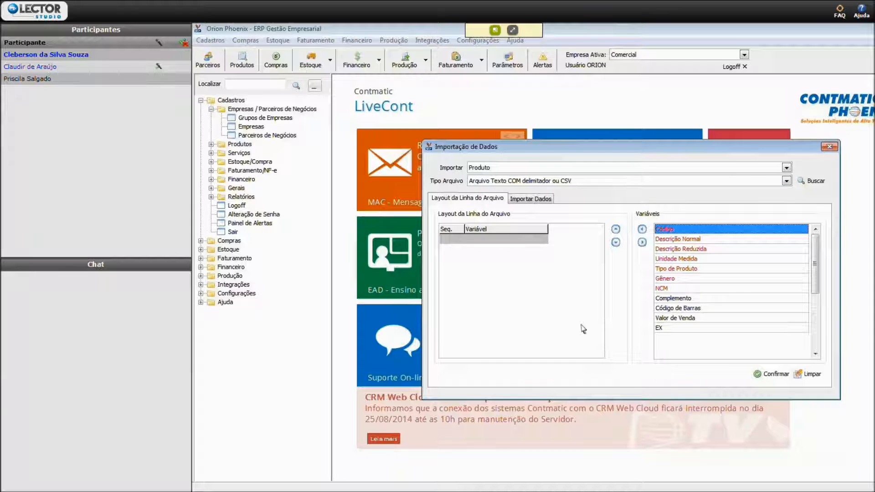
{"action": "left_click", "coordinate": [642, 230]}
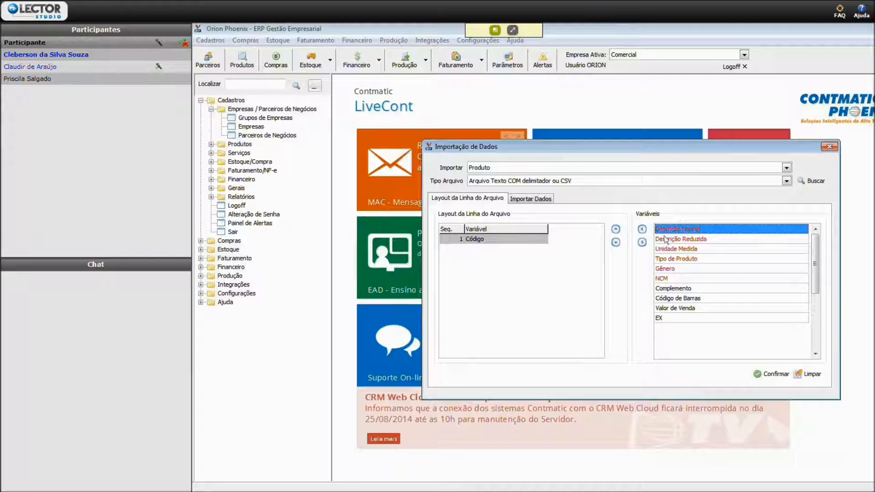
{"action": "left_click", "coordinate": [642, 229]}
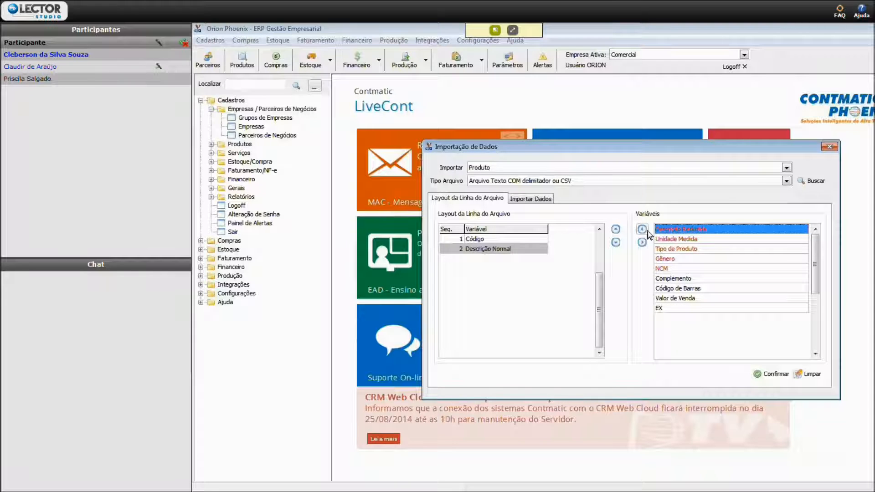
{"action": "left_click", "coordinate": [647, 231]}
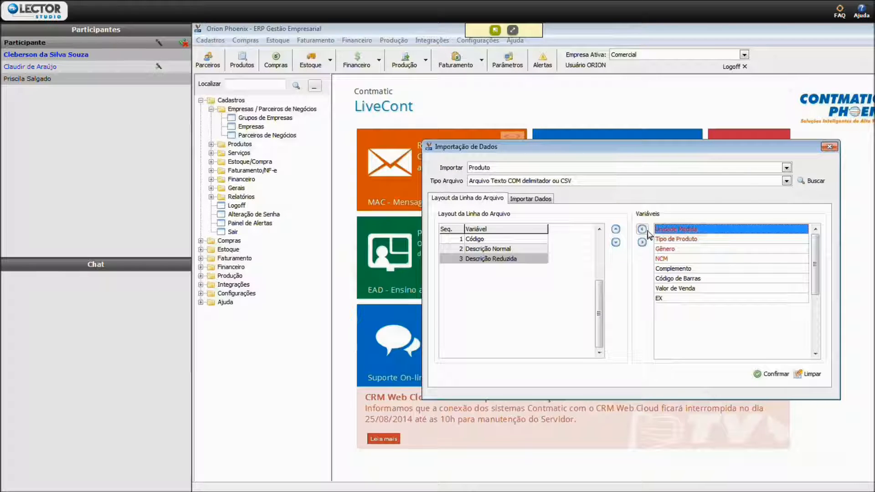
{"action": "left_click", "coordinate": [649, 235]}
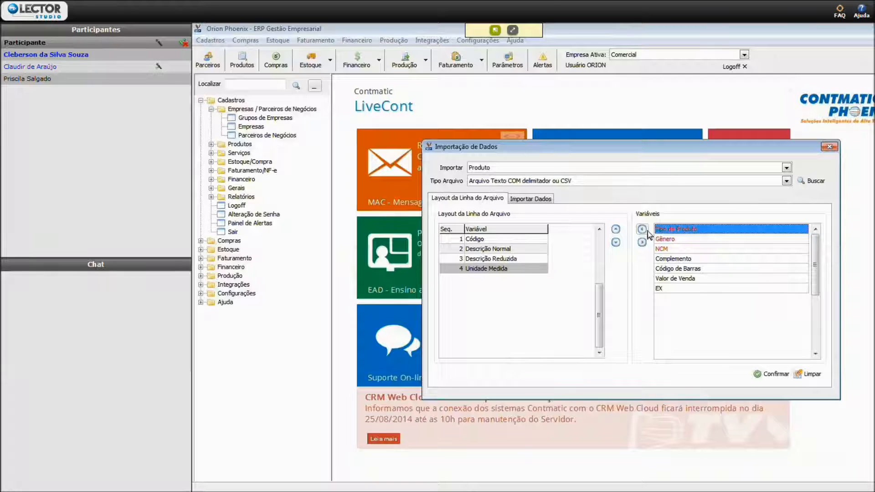
{"action": "left_click", "coordinate": [649, 235]}
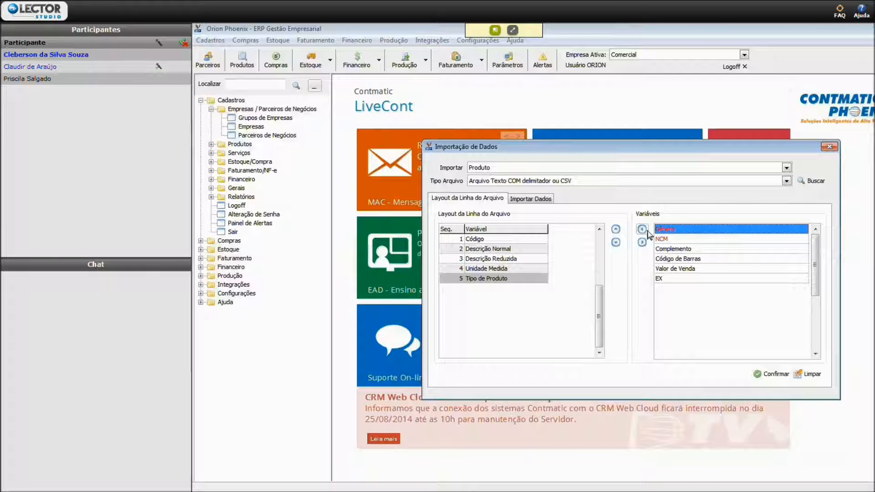
{"action": "left_click", "coordinate": [649, 233]}
{"action": "left_click", "coordinate": [649, 233]}
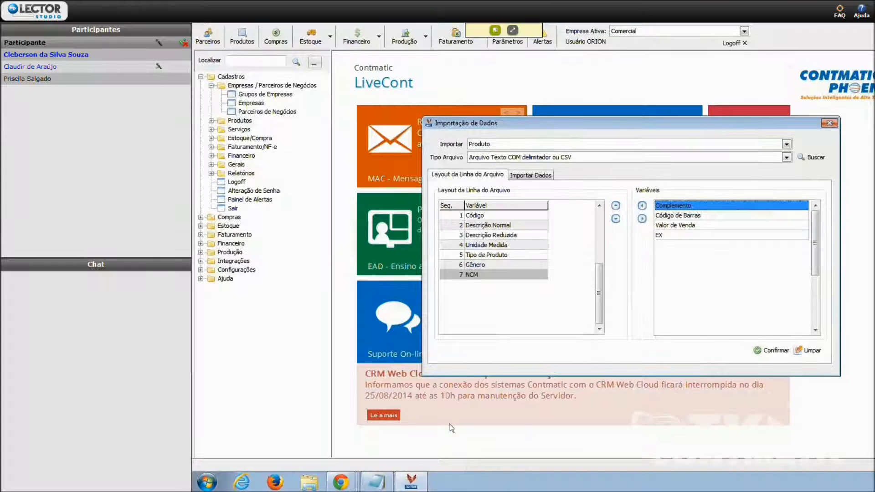
- Switch to Notepad and replace all the existing text with the code and normal description "20;CAMISA SOCIAL PRETA Nº 3"
{"action": "left_click", "coordinate": [376, 481]}
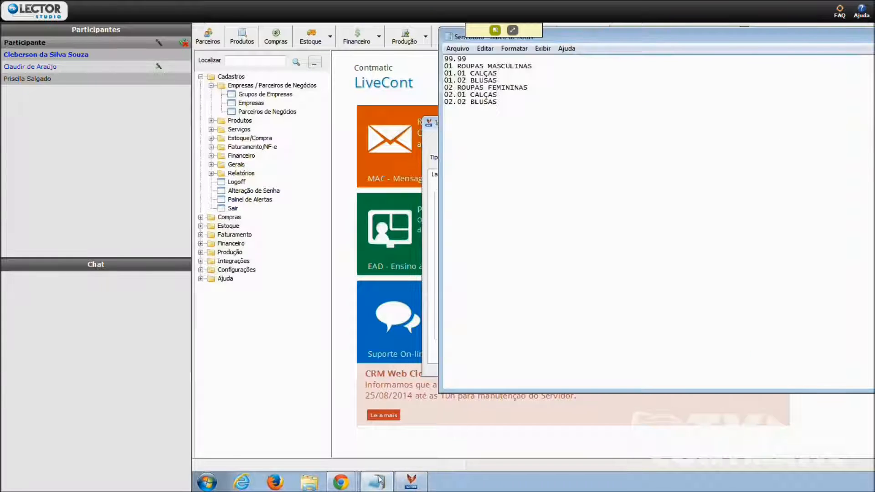
{"action": "left_click_drag", "start_coordinate": [606, 64], "coordinate": [592, 116]}
{"action": "key", "text": "ctrl+a"}
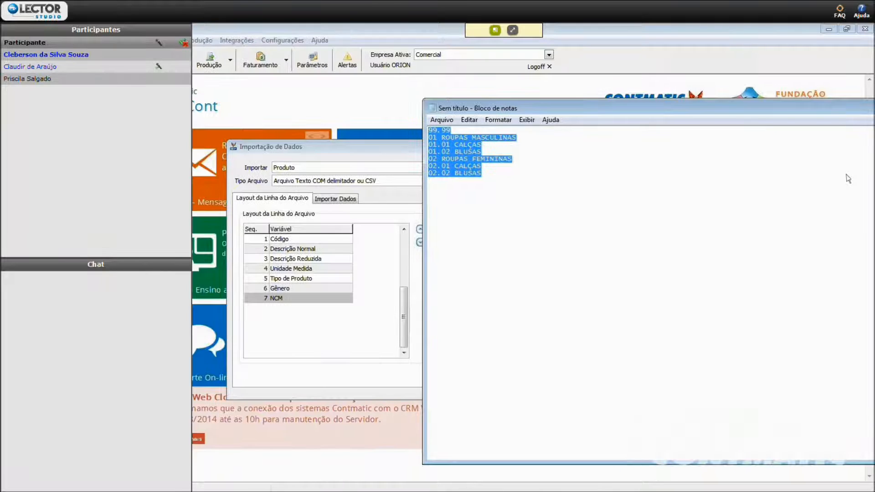
{"action": "type", "text": "20"}
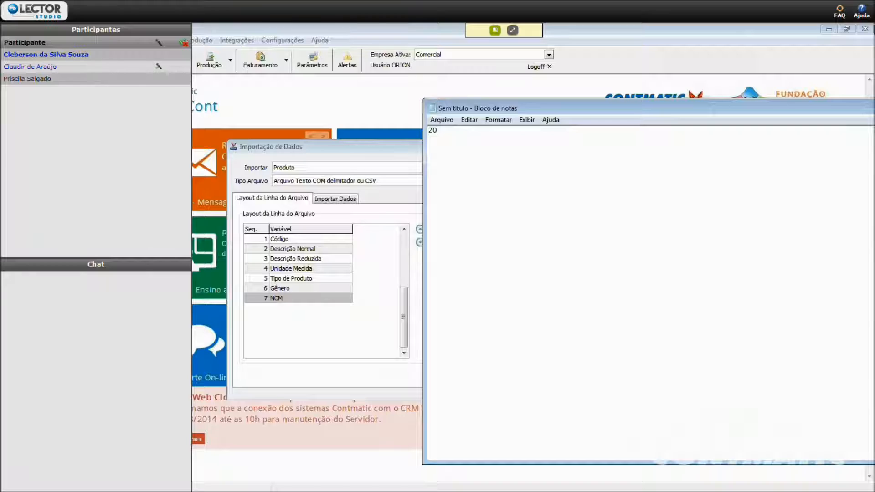
{"action": "type", "text": ";CAMISA SOCIAL PRETA "}
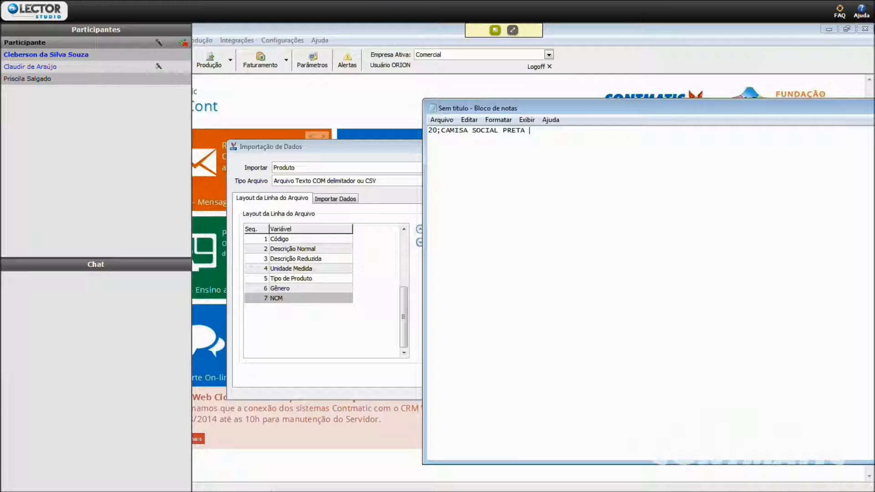
{"action": "type", "text": "Nº 3;CAMISA SOCIAL"}
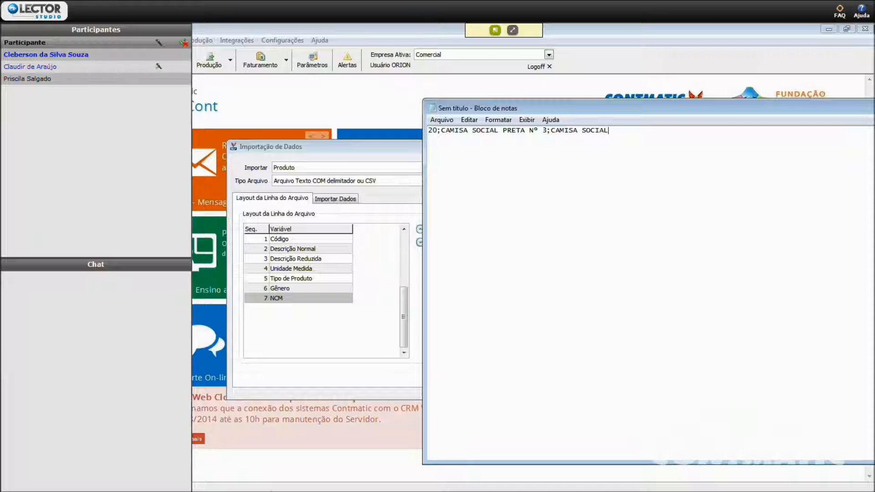
{"action": "type", "text": ";"}
- Continue the sample product line with the reduced description and unit of measure, ";CAMISA SOCIAL;UN;"
{"action": "type", "text": "UN;"}
- Close Notepad without saving the sample product line
{"action": "left_click_drag", "start_coordinate": [836, 104], "coordinate": [696, 110]}
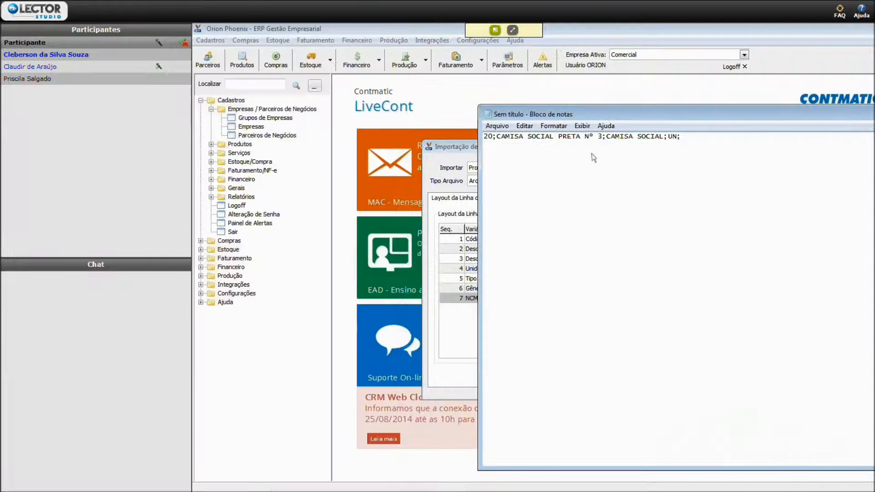
{"action": "left_click", "coordinate": [794, 115]}
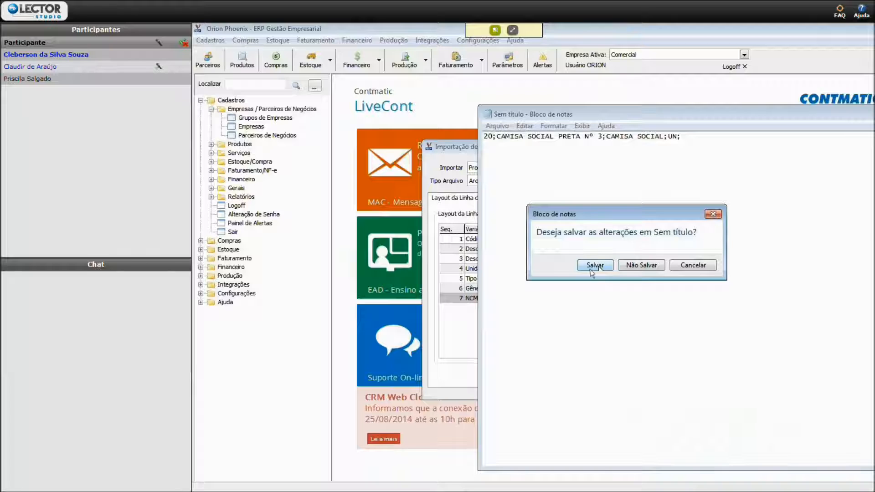
{"action": "left_click", "coordinate": [693, 265]}
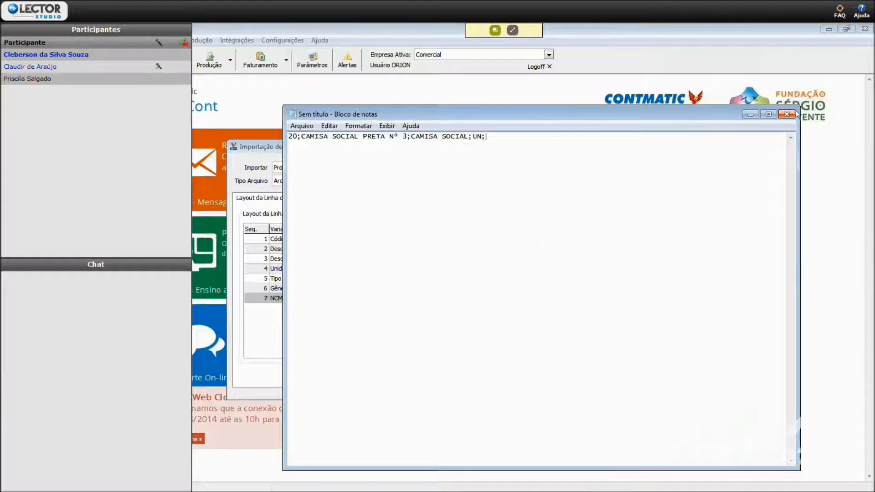
{"action": "left_click", "coordinate": [788, 112]}
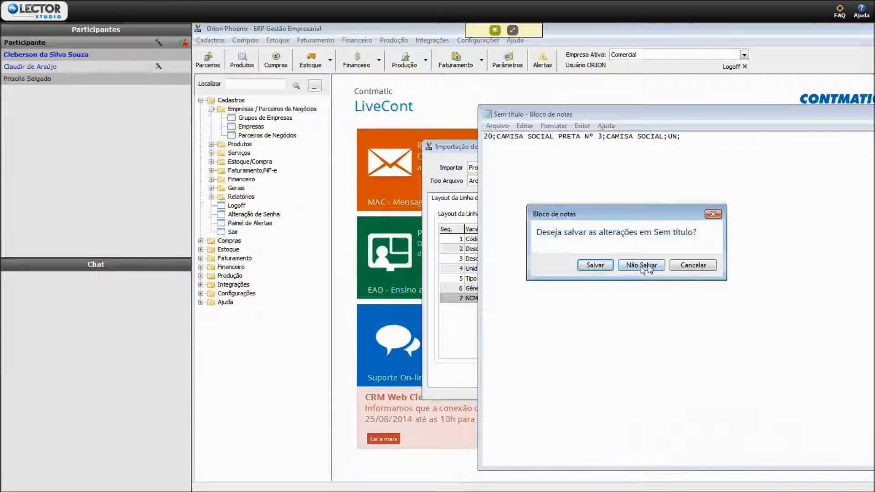
{"action": "left_click", "coordinate": [643, 265]}
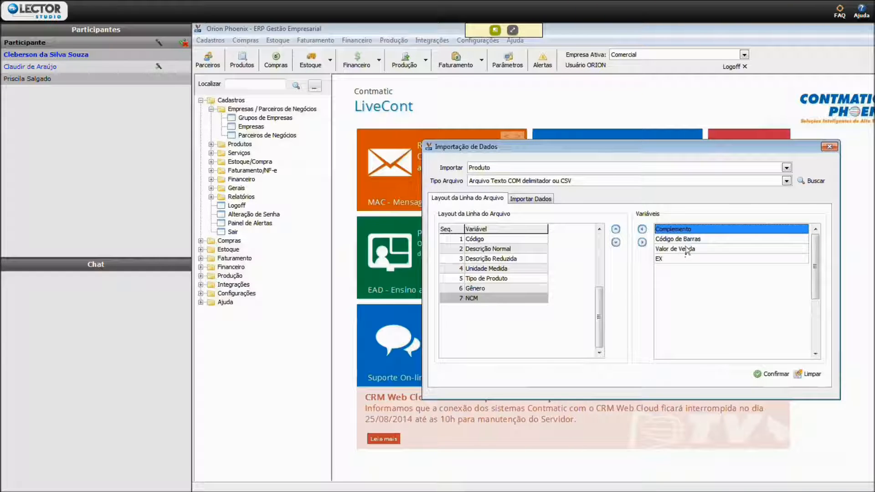
- View the Importar Dados section, go to the choice of import file, dismiss it and cancel the product import
{"action": "left_click", "coordinate": [540, 201]}
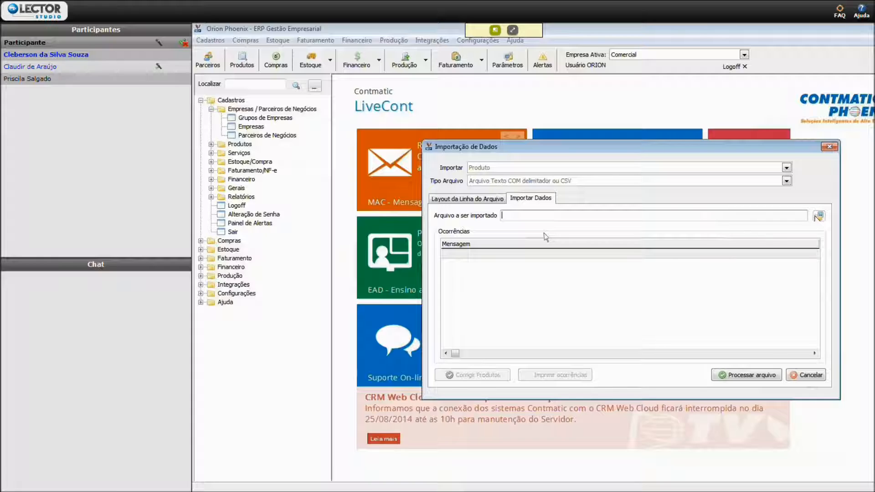
{"action": "left_click", "coordinate": [819, 216]}
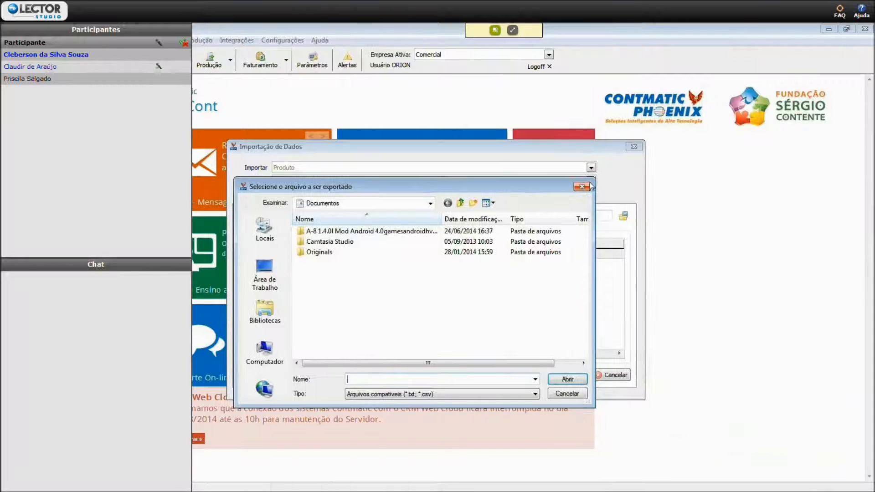
{"action": "left_click", "coordinate": [582, 186]}
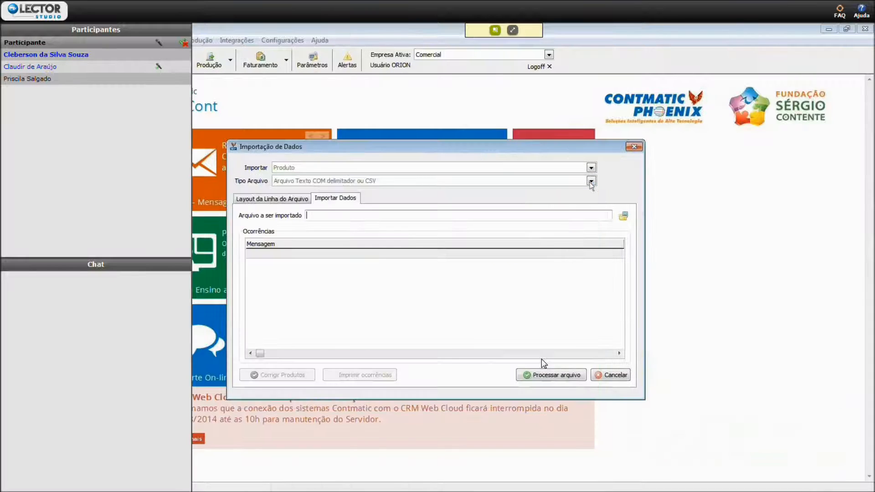
{"action": "left_click", "coordinate": [605, 376]}
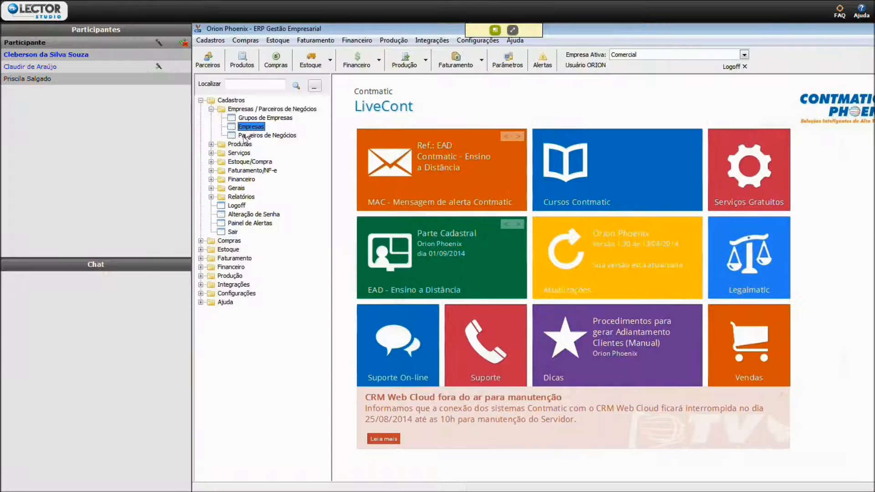
- Open and close the company register, and start a new record in the Parceiros de Negócios register
{"action": "double_click", "coordinate": [249, 128]}
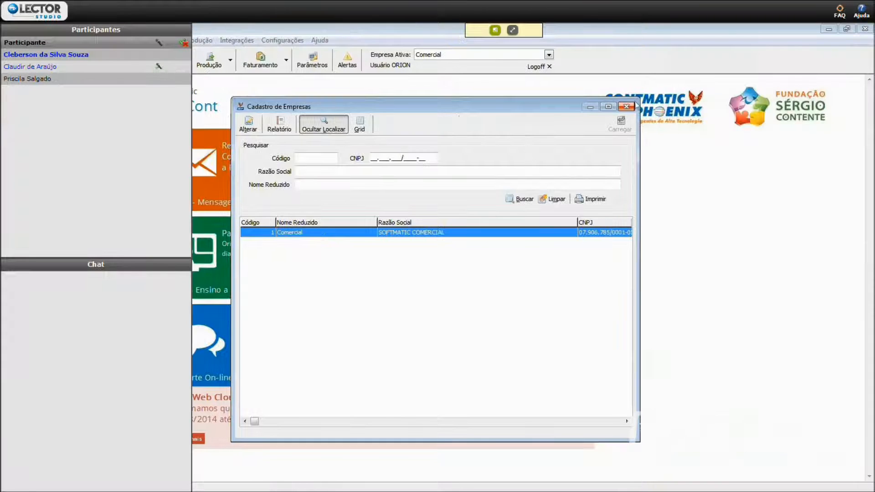
{"action": "left_click", "coordinate": [627, 106]}
{"action": "left_click", "coordinate": [258, 136]}
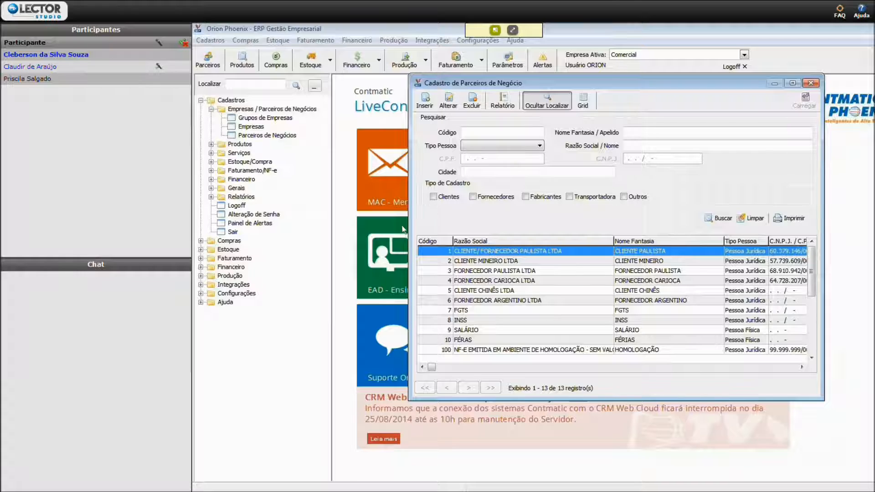
{"action": "left_click", "coordinate": [426, 101]}
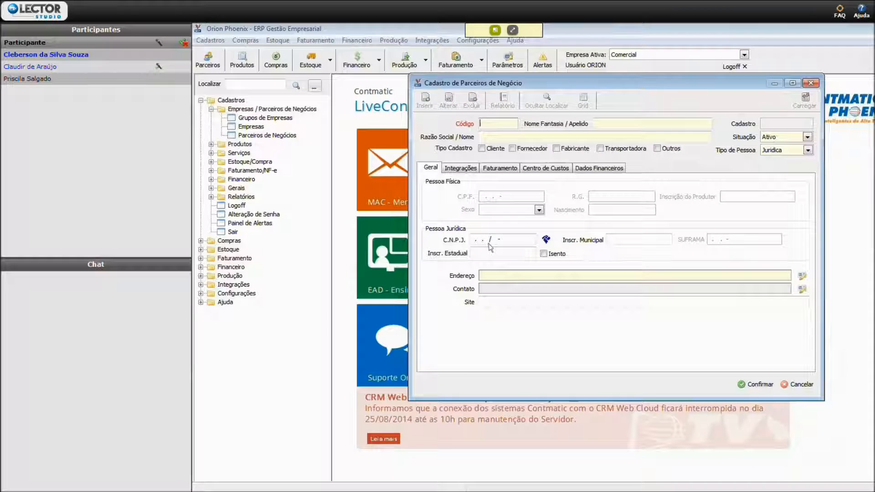
- Open the CNPJ lookup for the new partner, request another verification image and cancel the lookup
{"action": "left_click", "coordinate": [546, 240]}
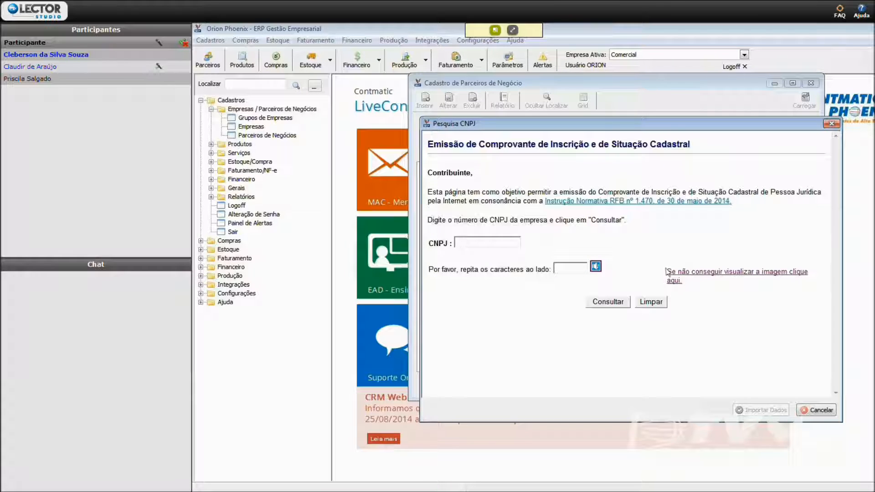
{"action": "left_click", "coordinate": [686, 274]}
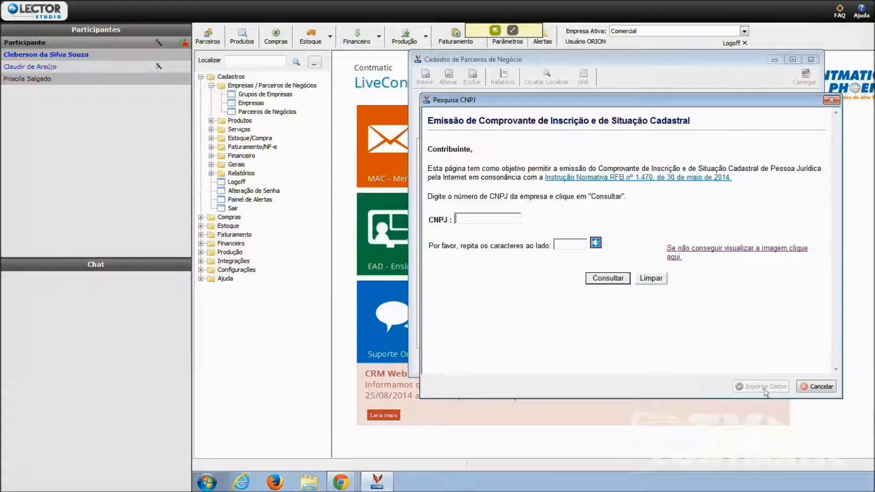
{"action": "left_click", "coordinate": [621, 387]}
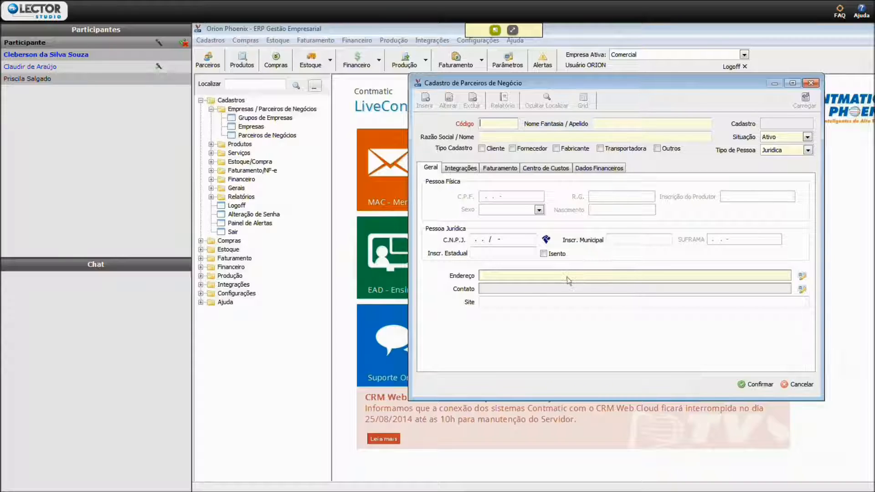
- Go to the partner's Inscr. Estadual, open the address registration, cancel its data and return to the partner record
{"action": "left_click", "coordinate": [506, 256]}
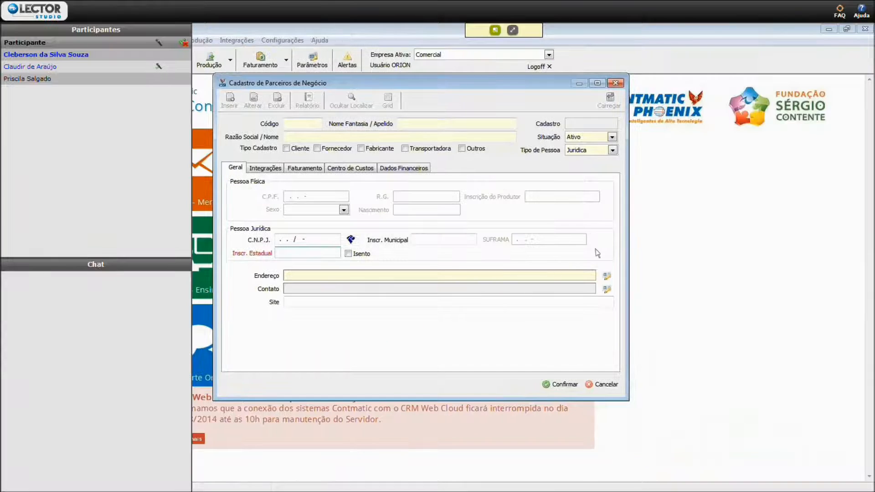
{"action": "left_click", "coordinate": [605, 276]}
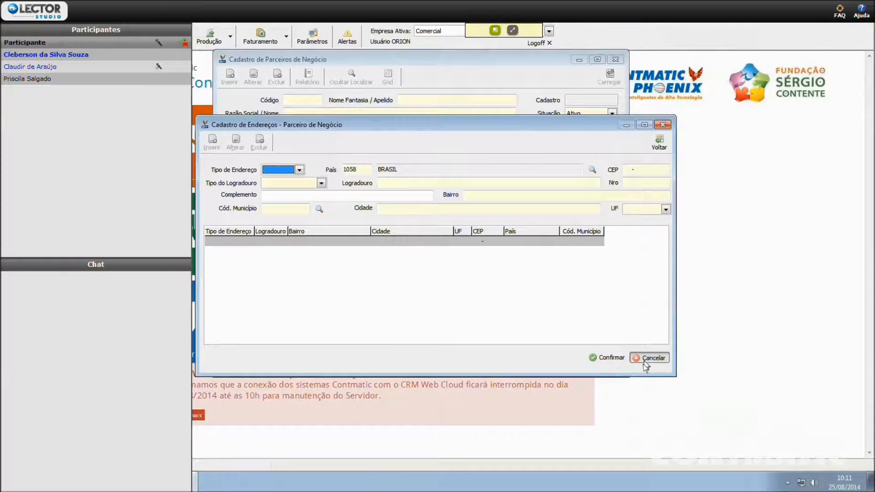
{"action": "left_click", "coordinate": [647, 363]}
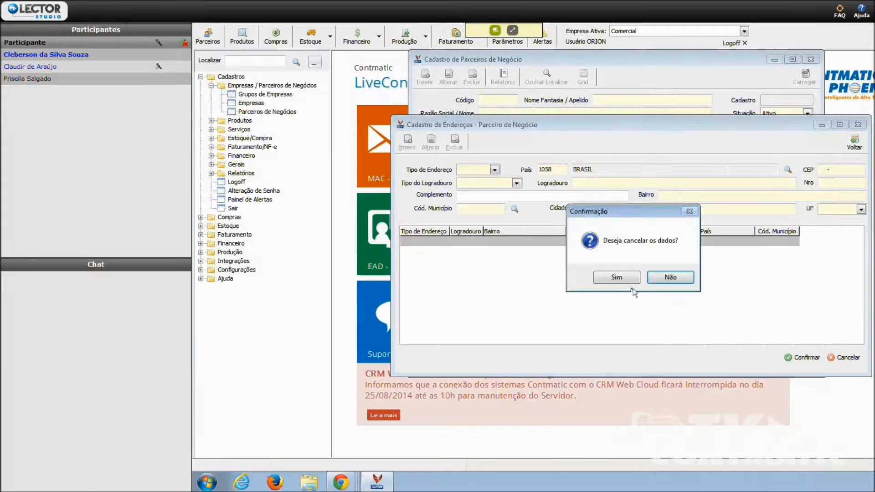
{"action": "left_click", "coordinate": [627, 280]}
{"action": "left_click", "coordinate": [666, 149]}
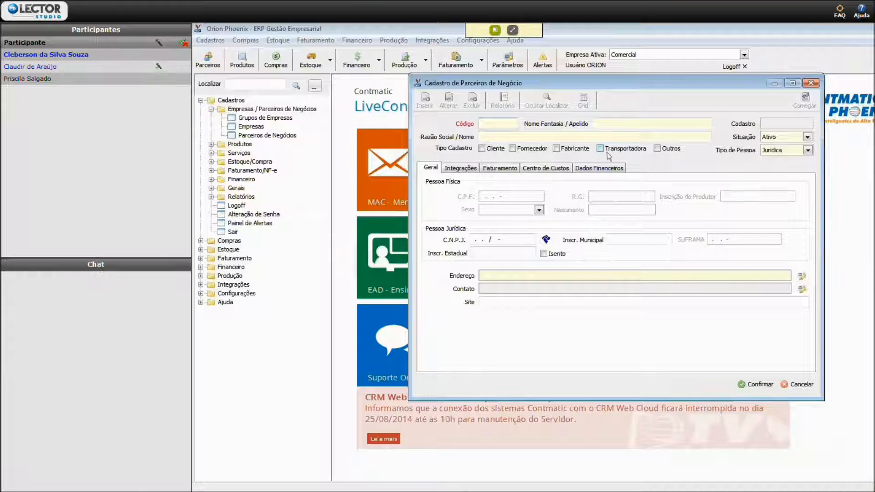
- Register the partner as type Outros with Código 50 and FGTS as both Nome Fantasia and Razão Social, and save the record
{"action": "left_click", "coordinate": [656, 148]}
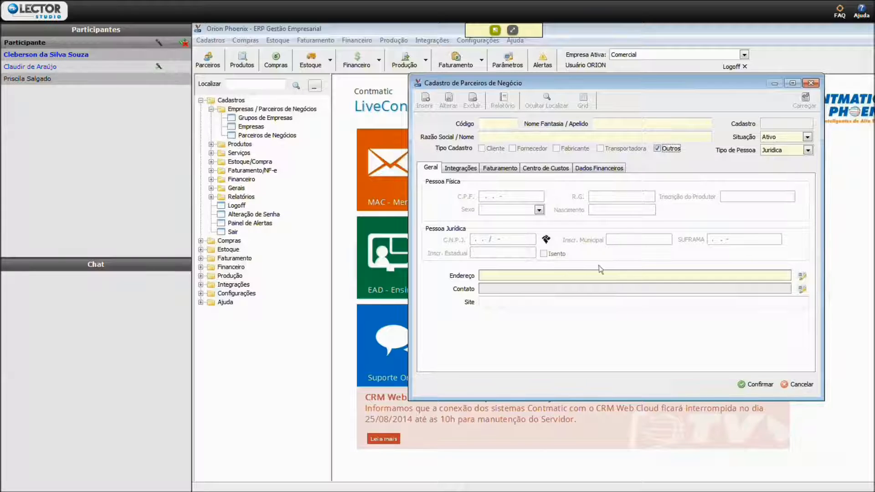
{"action": "key", "text": "Tab"}
{"action": "key", "text": "Tab"}
{"action": "type", "text": "FGTS"}
{"action": "key", "text": "Tab"}
{"action": "type", "text": "FGTS"}
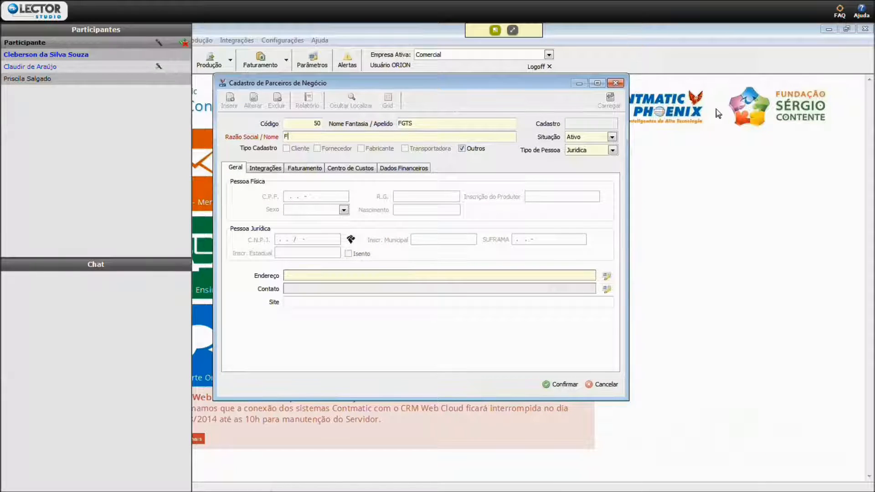
{"action": "key", "text": "Tab"}
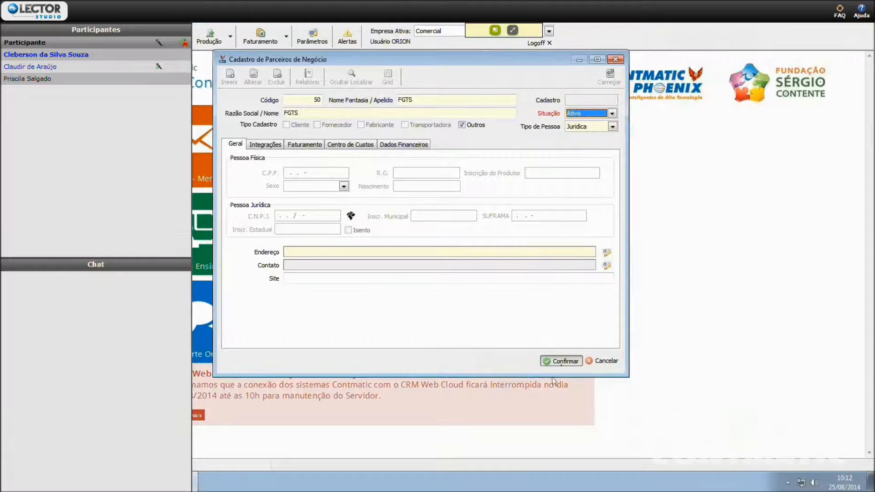
{"action": "left_click", "coordinate": [562, 361]}
{"action": "left_click", "coordinate": [605, 264]}
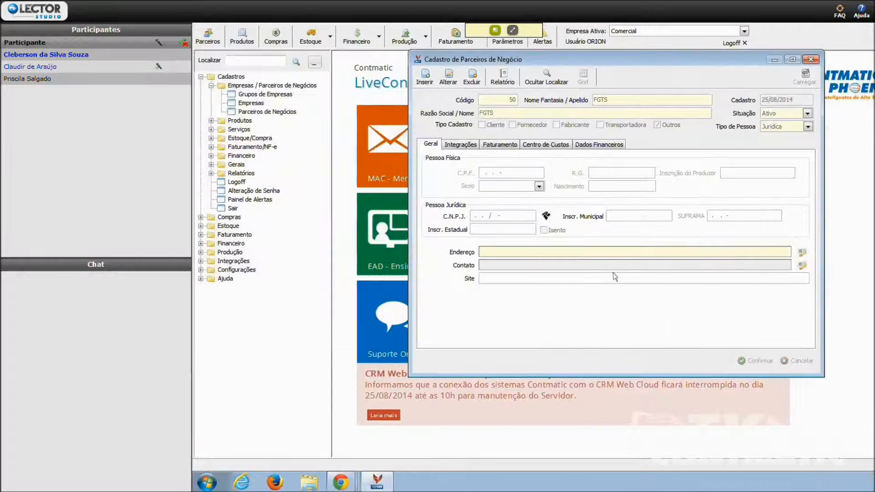
- Open the CLIENTE PAULISTA partner record for editing, go to its Situação and open its address registration
{"action": "left_click", "coordinate": [549, 75]}
{"action": "left_click", "coordinate": [444, 101]}
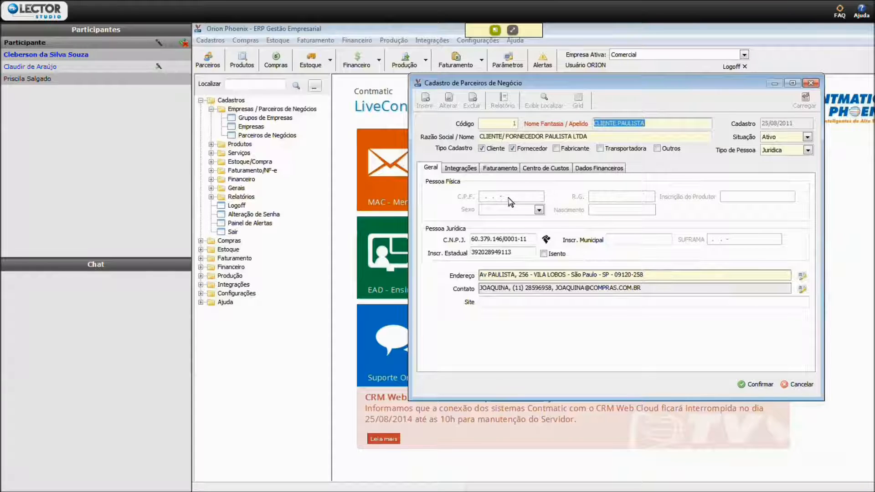
{"action": "left_click", "coordinate": [781, 137]}
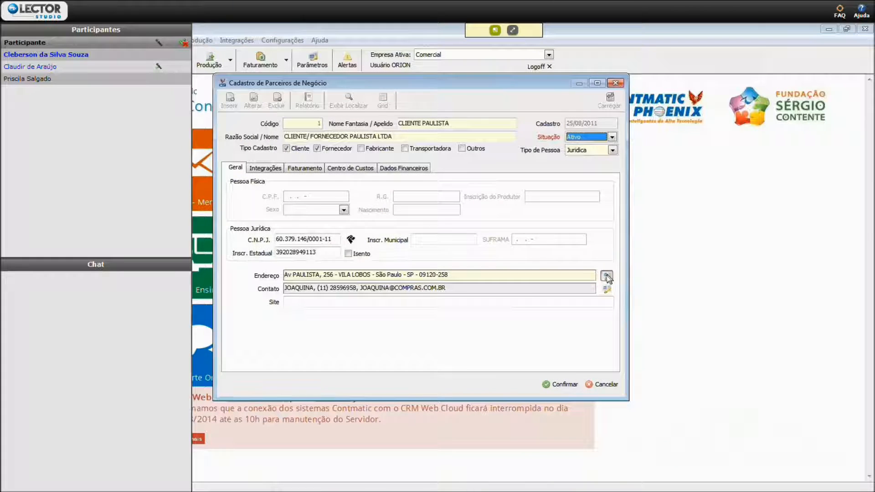
{"action": "left_click", "coordinate": [606, 276]}
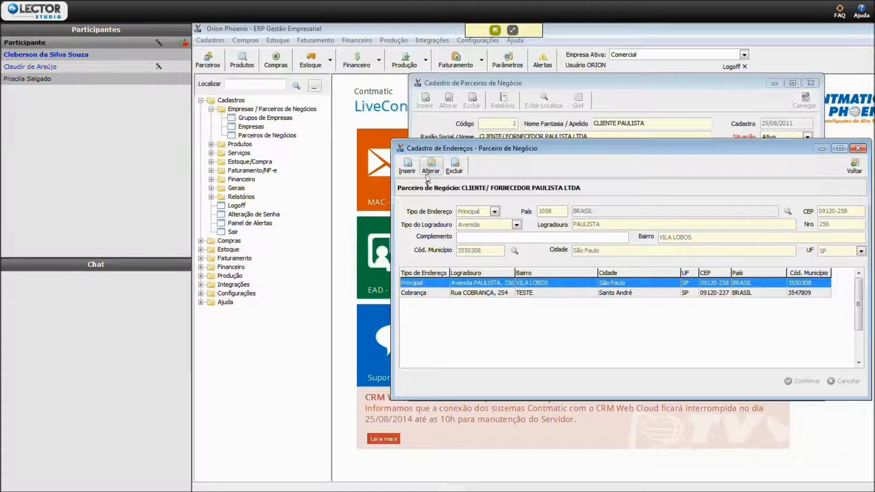
- Start a new address for the partner with Tipo de Endereço Entrega and enter its postal code in CEP
{"action": "left_click", "coordinate": [415, 166]}
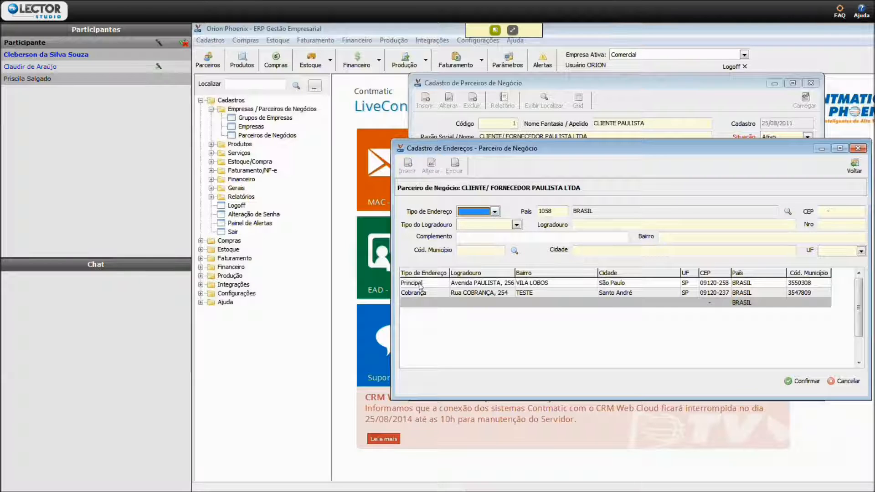
{"action": "left_click", "coordinate": [494, 211]}
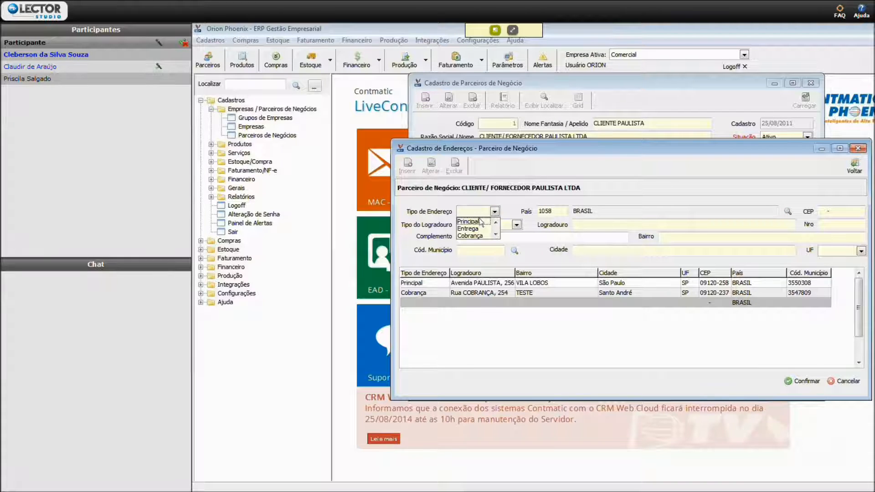
{"action": "left_click", "coordinate": [474, 229]}
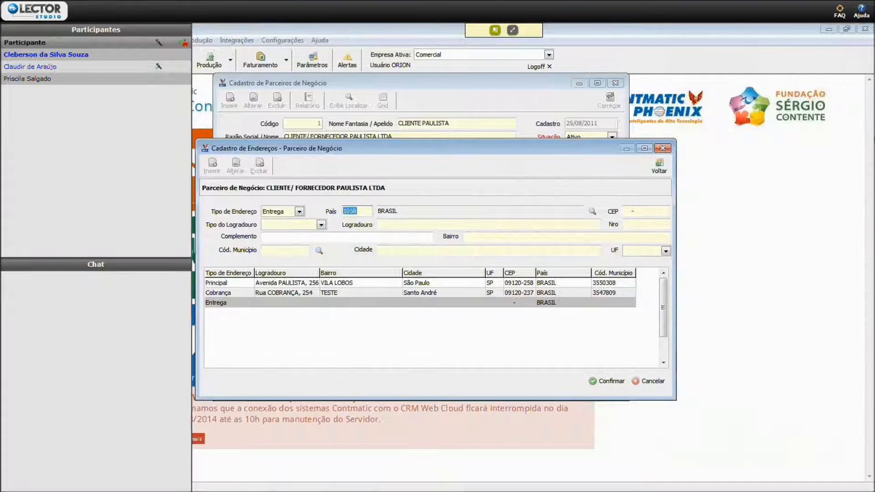
{"action": "left_click", "coordinate": [825, 211]}
{"action": "type", "text": "09120-270"}
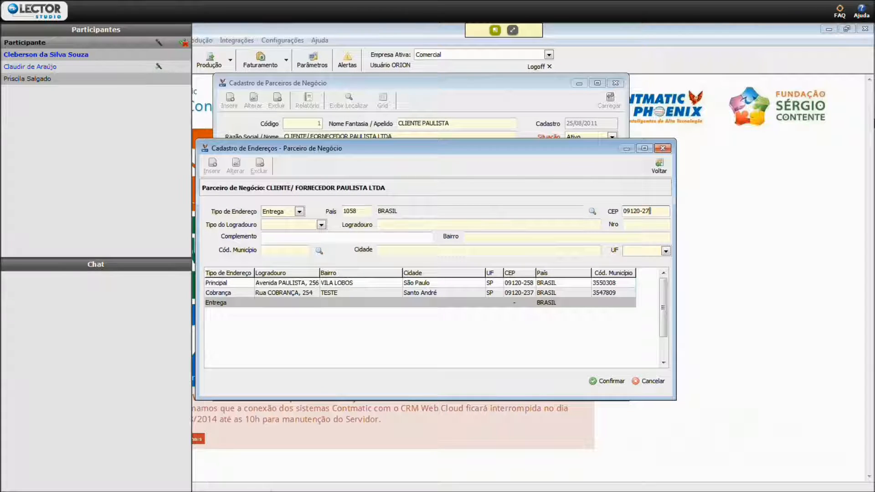
{"action": "key", "text": "Tab"}
- Set the delivery address's Tipo do Logradouro to Rua and enter its street name, number and district
{"action": "left_click", "coordinate": [321, 224]}
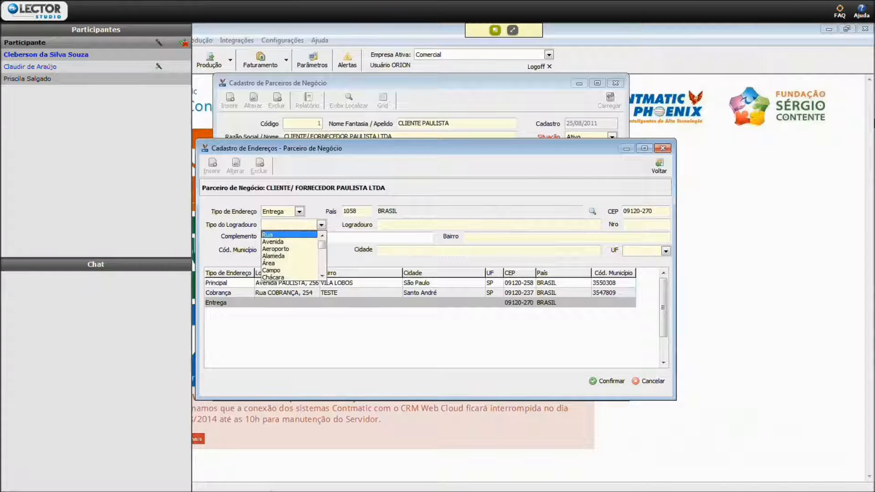
{"action": "left_click", "coordinate": [289, 235]}
{"action": "key", "text": "Tab"}
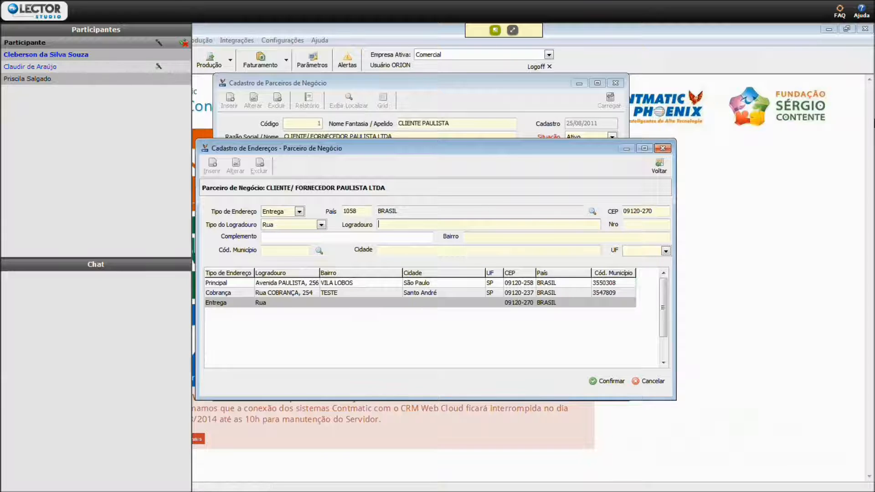
{"action": "type", "text": "TESWT"}
{"action": "key", "text": "BackSpace"}
{"action": "key", "text": "BackSpace"}
{"action": "key", "text": "BackSpace"}
{"action": "key", "text": "BackSpace"}
{"action": "key", "text": "BackSpace"}
{"action": "key", "text": "Tab"}
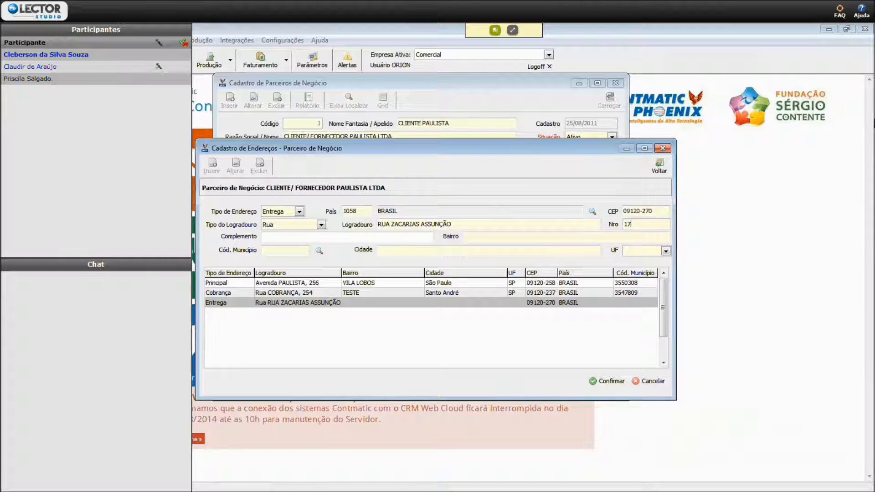
{"action": "key", "text": "Tab"}
{"action": "key", "text": "Tab"}
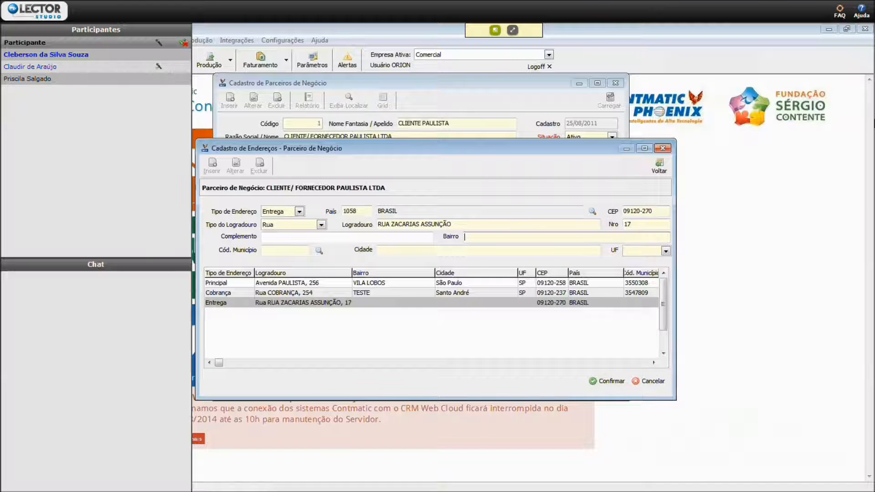
{"action": "key", "text": "Tab"}
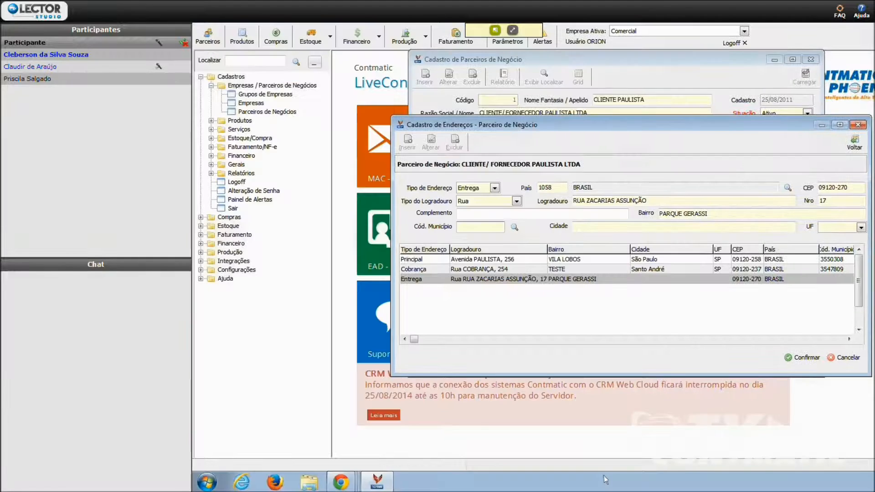
- Search the SP municipalities for SÃO BER, assign São Bernardo do Campo to the delivery address and save the address
{"action": "left_click", "coordinate": [514, 250]}
{"action": "left_click", "coordinate": [689, 176]}
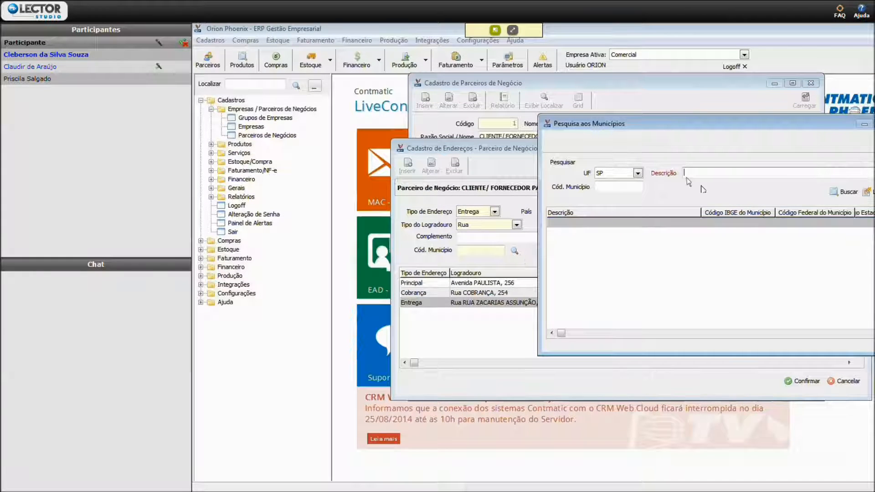
{"action": "type", "text": "SÃO BER"}
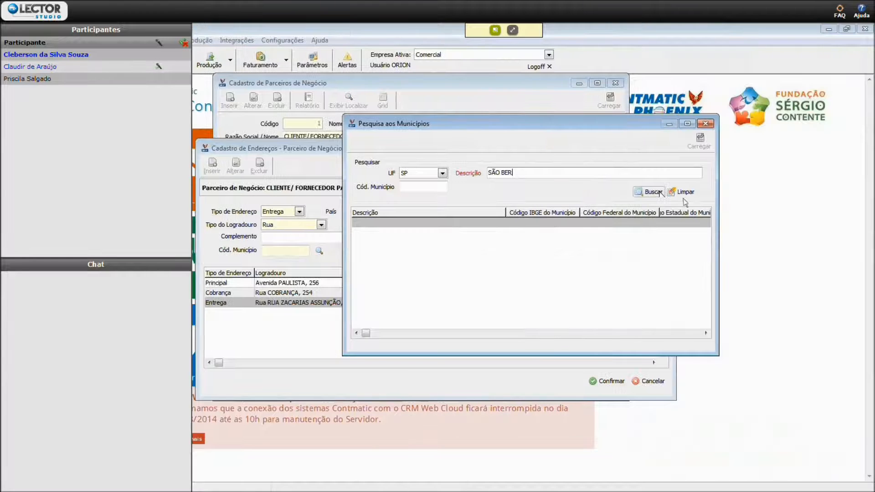
{"action": "left_click", "coordinate": [648, 192]}
{"action": "left_click", "coordinate": [412, 223]}
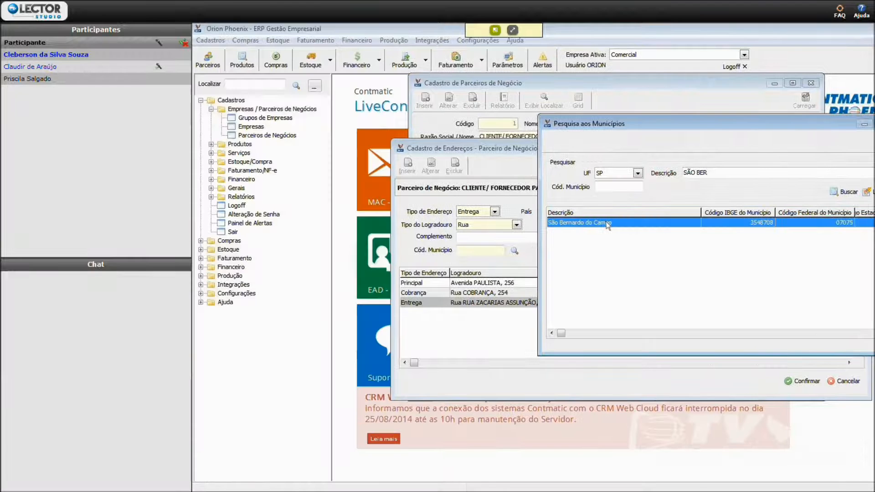
{"action": "left_click", "coordinate": [699, 140]}
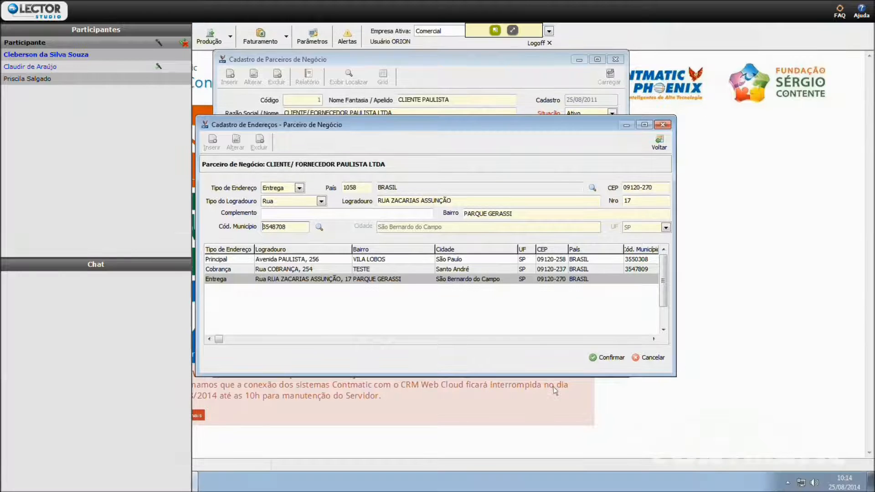
{"action": "left_click", "coordinate": [606, 357]}
{"action": "left_click", "coordinate": [408, 266]}
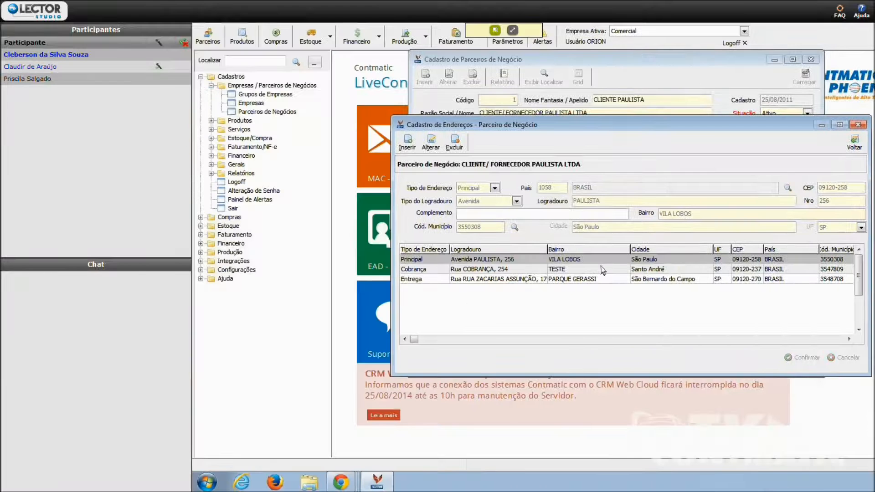
- View the partner's Entrega and Cobrança addresses and return to the partner record
{"action": "left_click", "coordinate": [434, 279]}
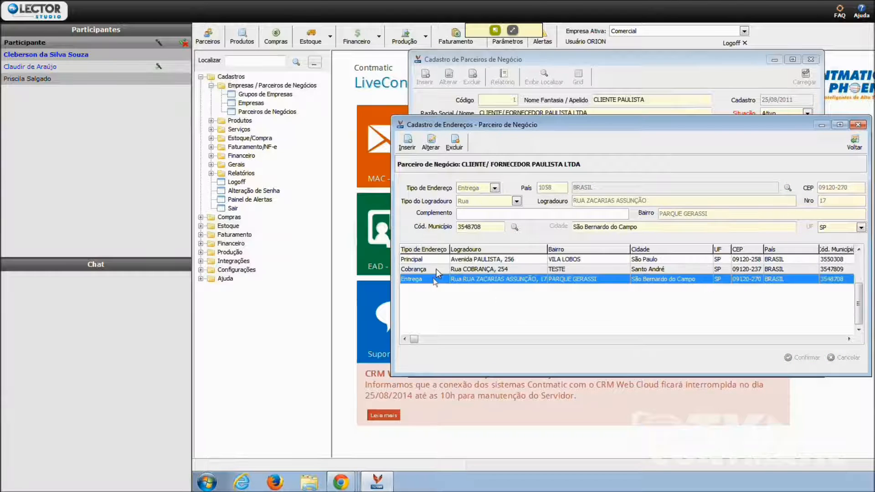
{"action": "left_click", "coordinate": [436, 269]}
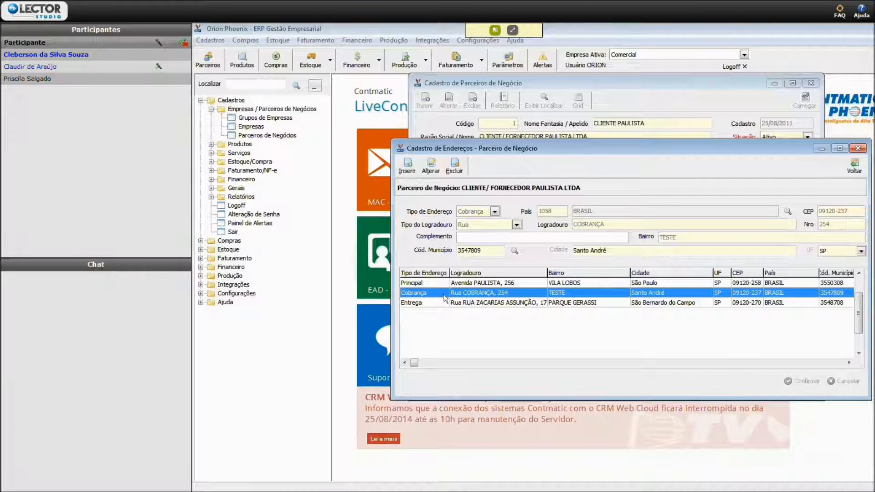
{"action": "left_click", "coordinate": [854, 165]}
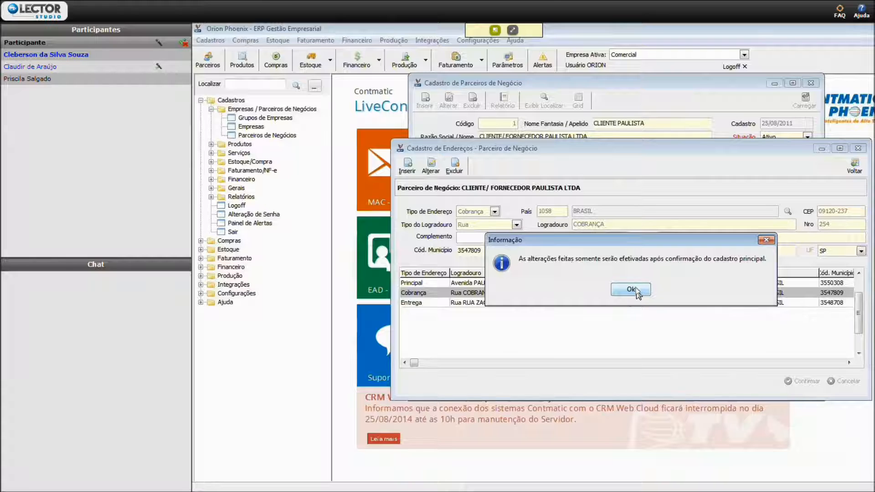
{"action": "left_click", "coordinate": [631, 290]}
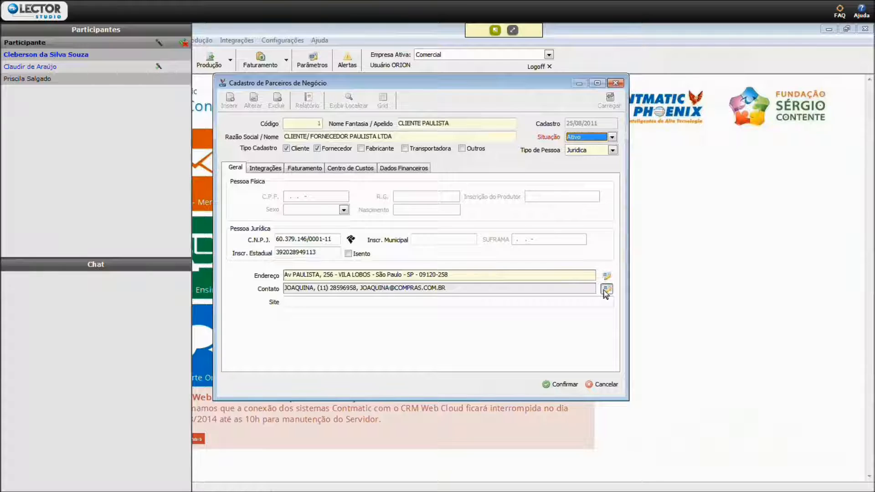
- Enable Envio de XML NF-e for the partner's COMPRAS department contact, save the contact and return to the partner record
{"action": "left_click", "coordinate": [606, 289]}
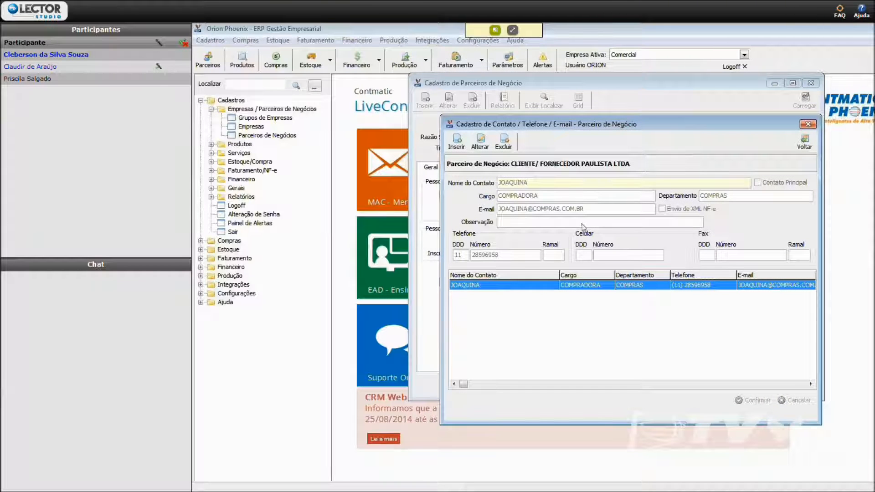
{"action": "left_click", "coordinate": [482, 144]}
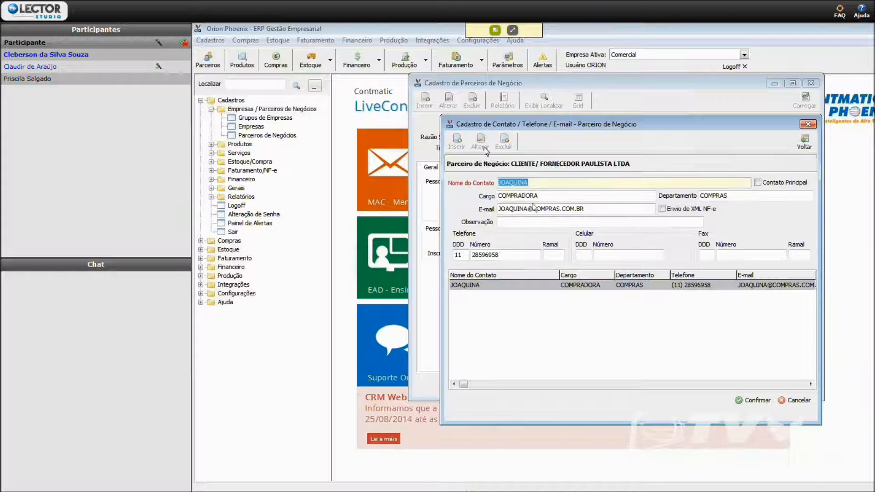
{"action": "left_click", "coordinate": [662, 209]}
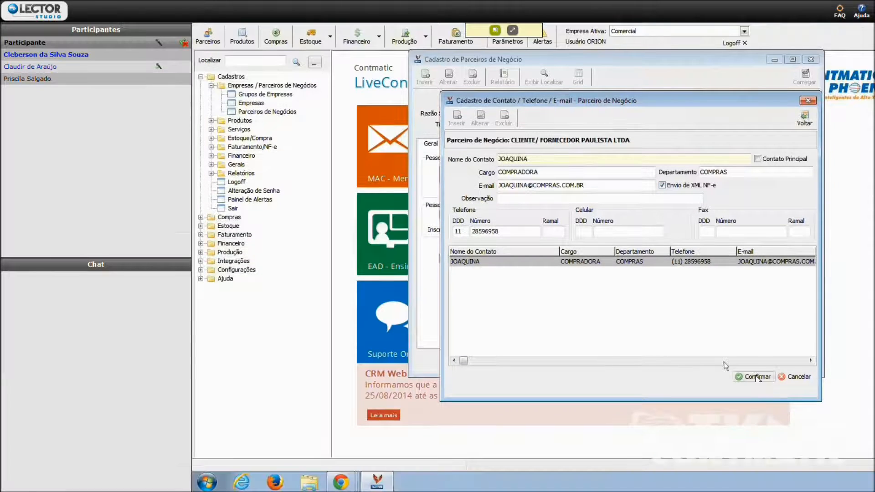
{"action": "left_click", "coordinate": [757, 378]}
{"action": "left_click", "coordinate": [607, 268]}
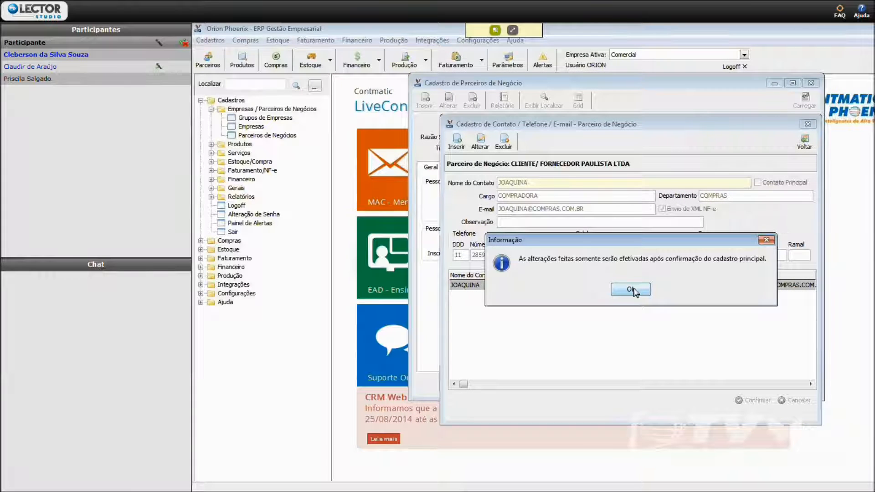
{"action": "left_click", "coordinate": [635, 291]}
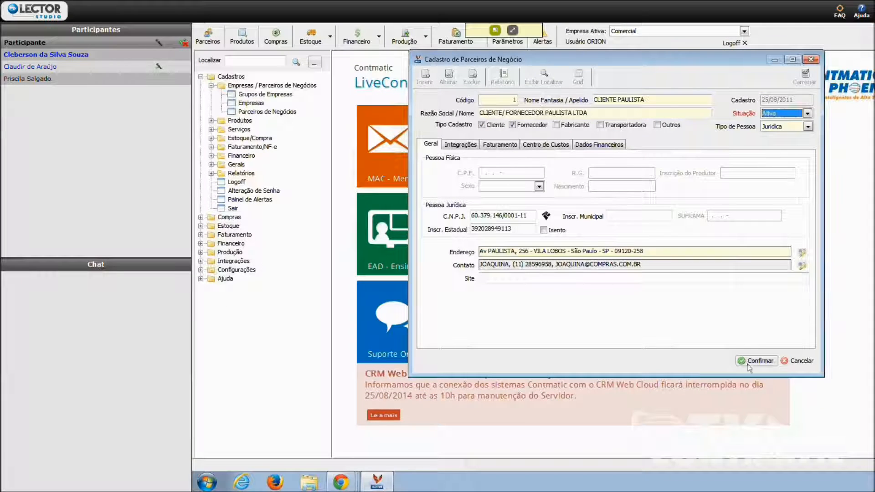
- Go to the partner's Site field and set the Fornecedor Conta Contábil to 20 in its Integrações data
{"action": "left_click", "coordinate": [511, 278]}
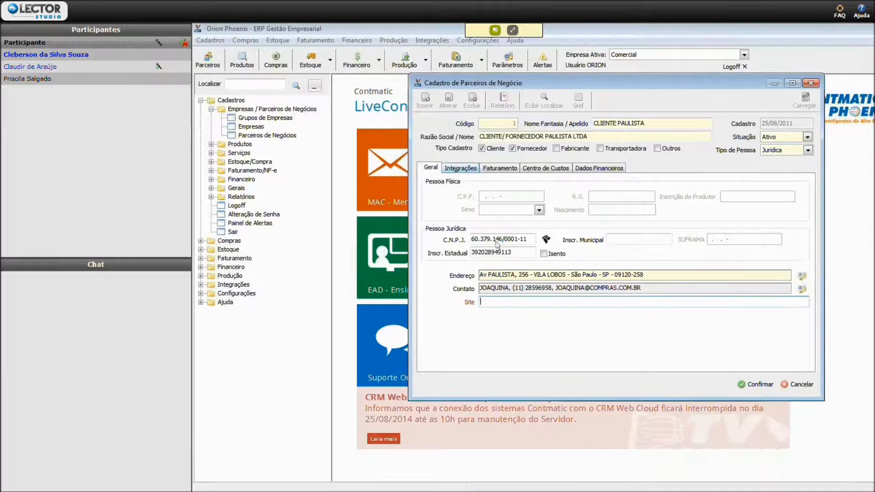
{"action": "left_click", "coordinate": [459, 145]}
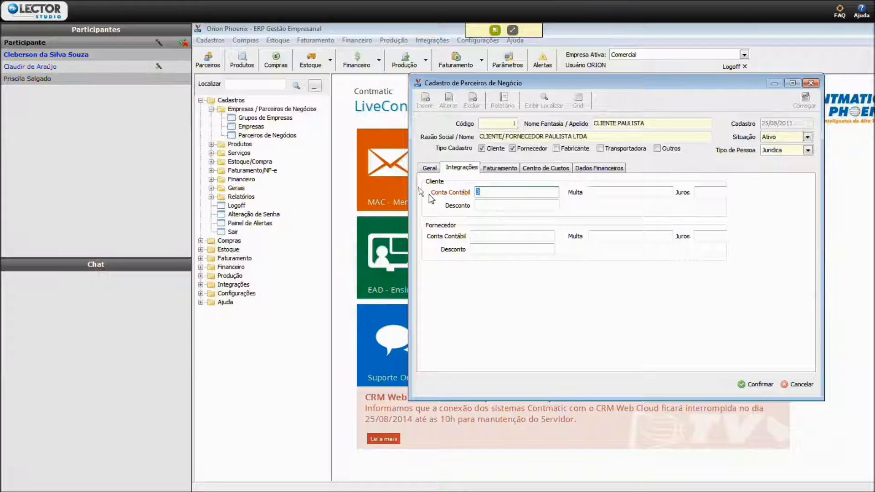
{"action": "left_click", "coordinate": [497, 236]}
{"action": "type", "text": "20"}
{"action": "key", "text": "Tab"}
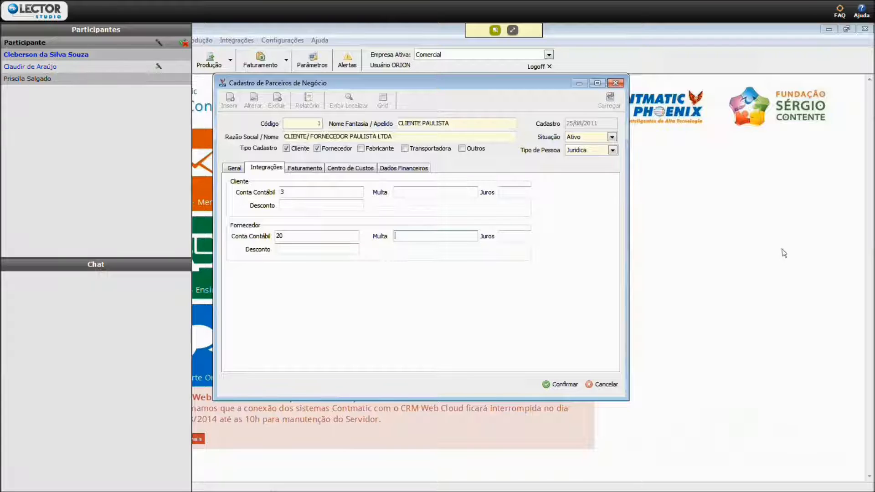
- Go through the Multa, Juros and Desconto fields of Cliente and Fornecedor and save the partner record
{"action": "left_click", "coordinate": [412, 193]}
{"action": "left_click", "coordinate": [522, 193]}
{"action": "left_click", "coordinate": [485, 204]}
{"action": "left_click", "coordinate": [631, 240]}
{"action": "key", "text": "Tab"}
{"action": "left_click", "coordinate": [490, 248]}
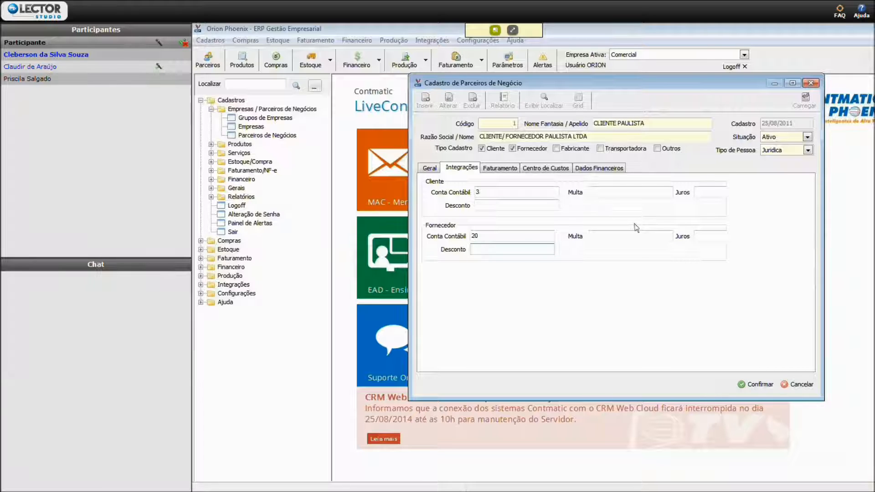
{"action": "left_click", "coordinate": [756, 385]}
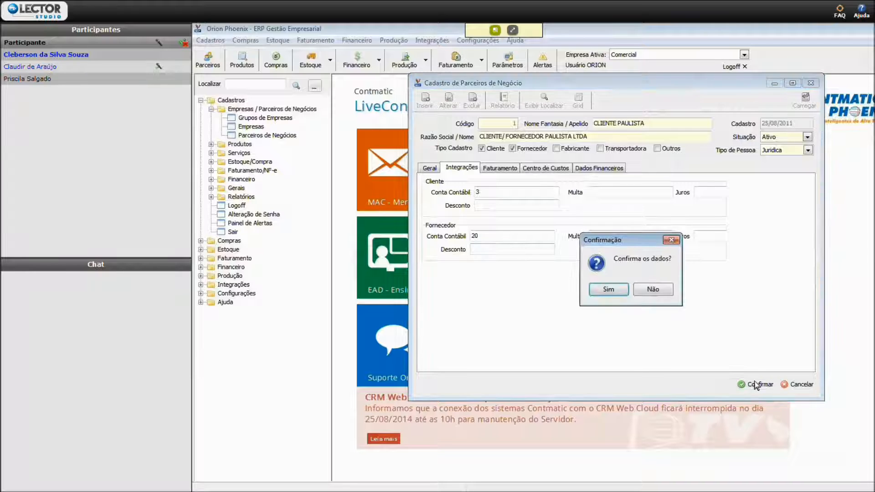
{"action": "left_click", "coordinate": [612, 292]}
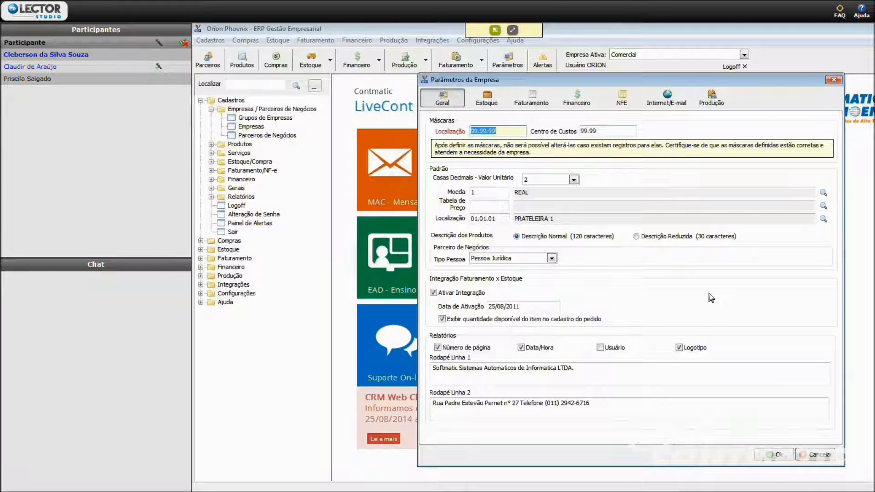
- Examine the Localização mask in the company's general parameters and the Data de Fechamento in its Estoque parameters
{"action": "left_click", "coordinate": [503, 132]}
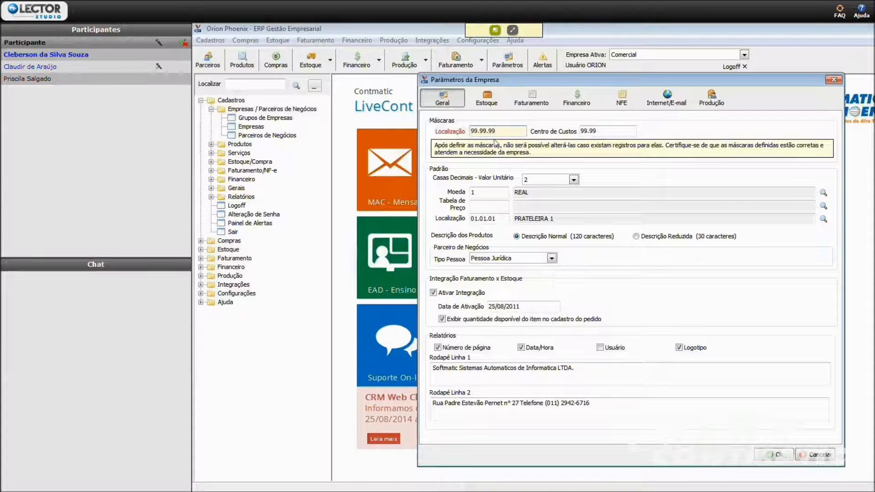
{"action": "left_click", "coordinate": [487, 97]}
{"action": "left_click", "coordinate": [528, 121]}
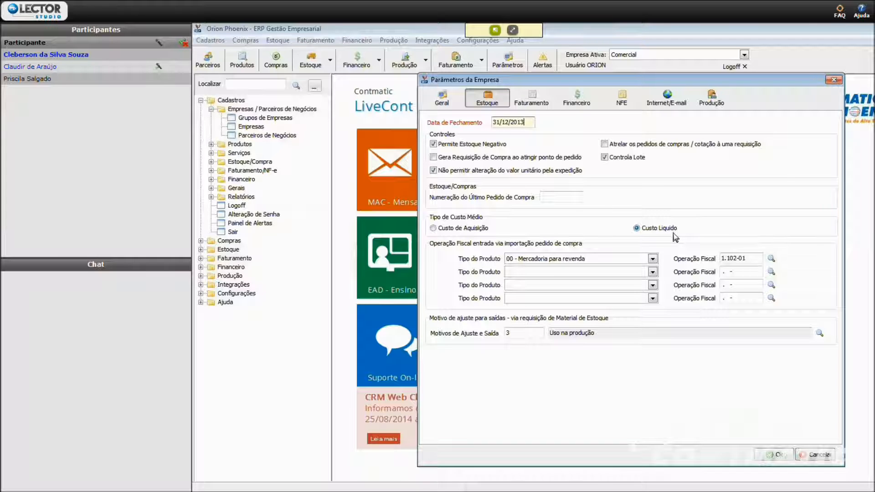
- Save the company parameters and confirm the operation
{"action": "left_click", "coordinate": [773, 455]}
{"action": "left_click", "coordinate": [415, 266]}
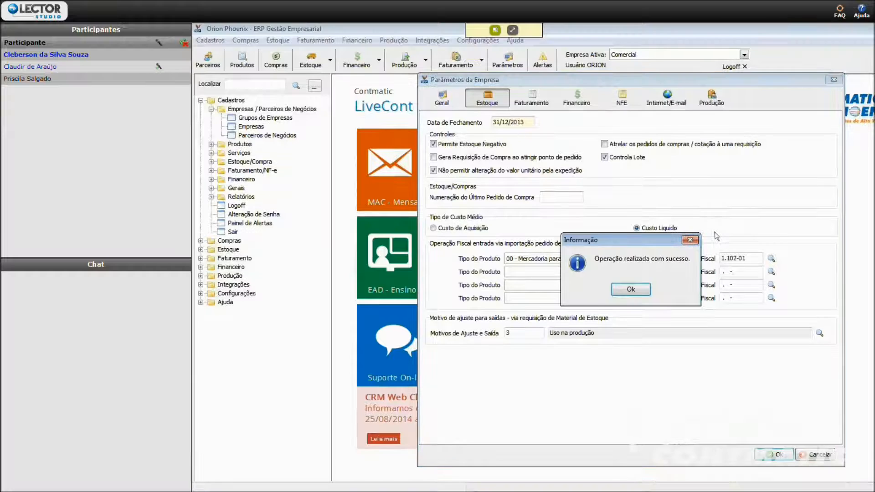
{"action": "left_click", "coordinate": [620, 287]}
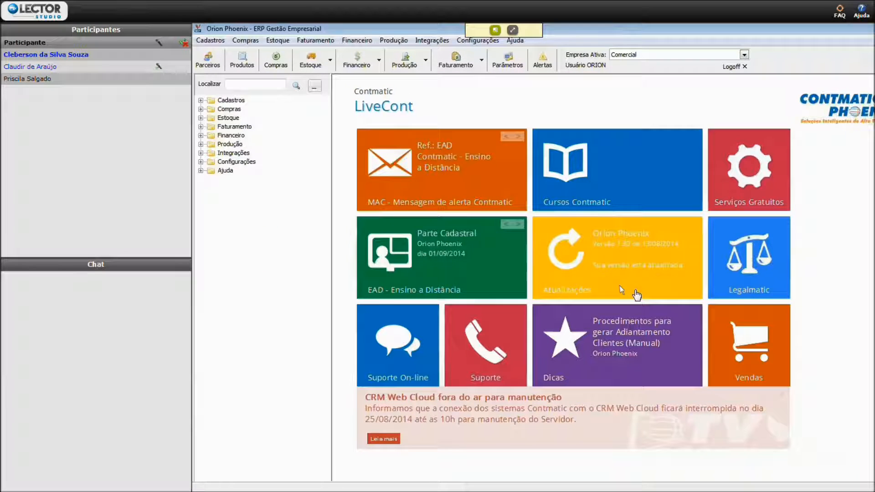
- Open the Localização register of the Produtos registrations and list all registered locations
{"action": "left_click", "coordinate": [201, 100]}
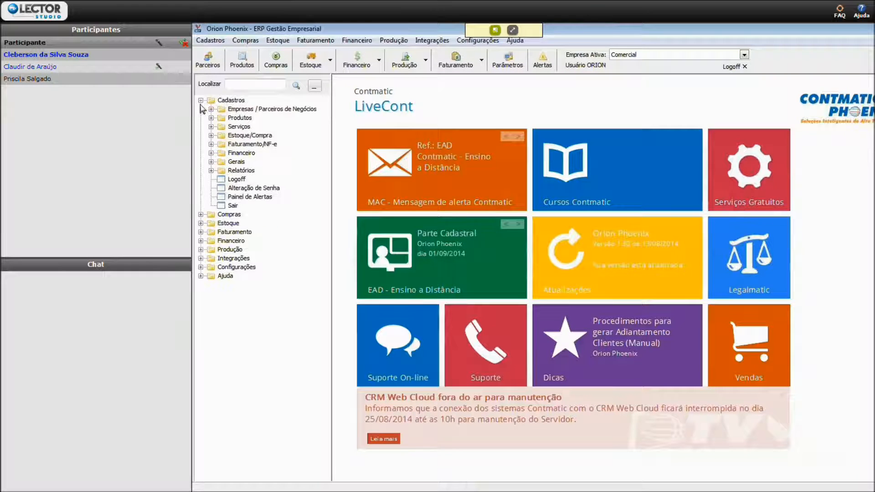
{"action": "left_click", "coordinate": [211, 118]}
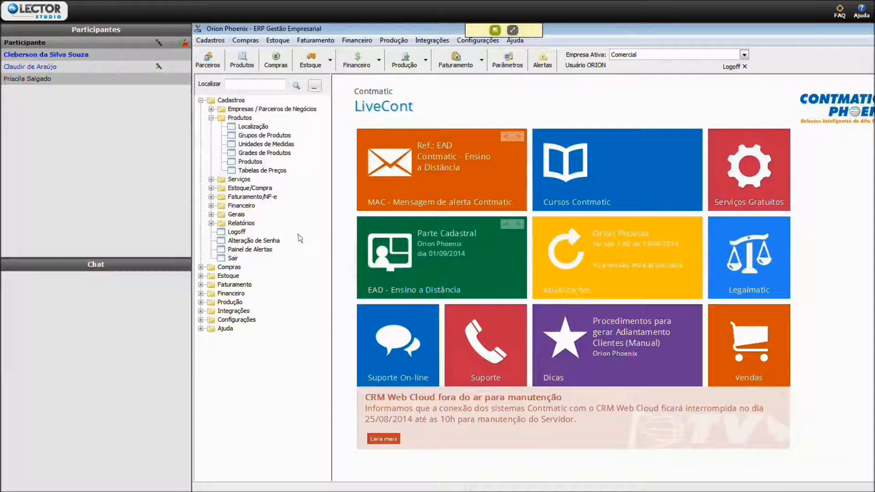
{"action": "double_click", "coordinate": [266, 129]}
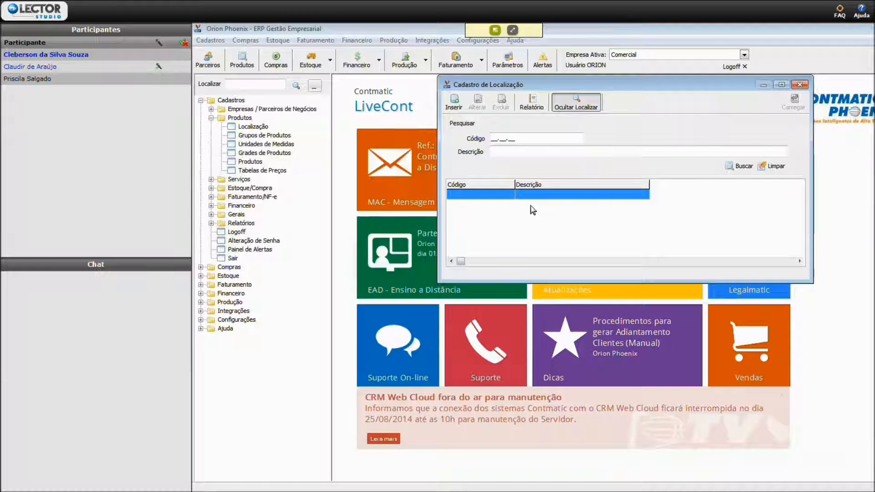
{"action": "left_click", "coordinate": [740, 166]}
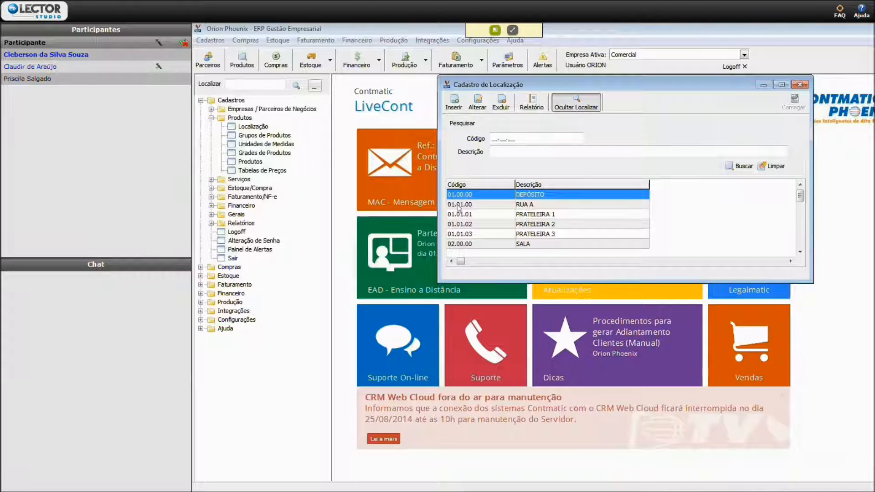
- Examine RUA A and its PRATELEIRA entries in the list of locations
{"action": "left_click", "coordinate": [541, 207]}
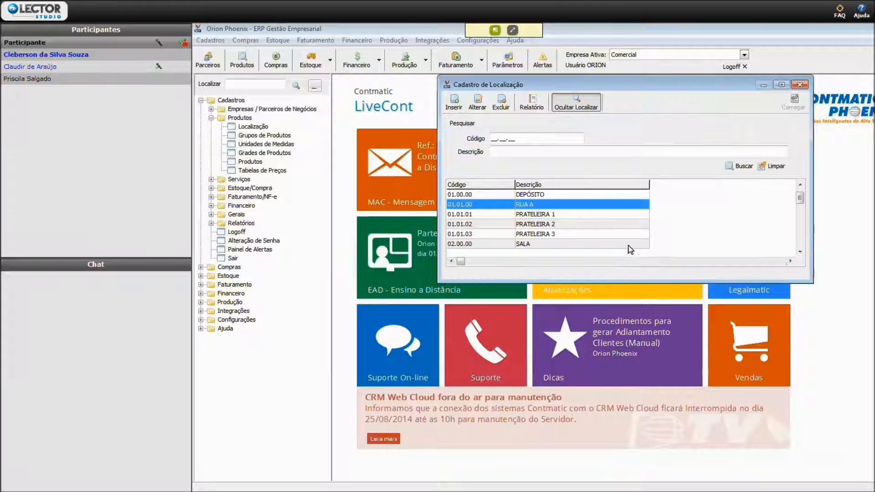
{"action": "key", "text": "Down"}
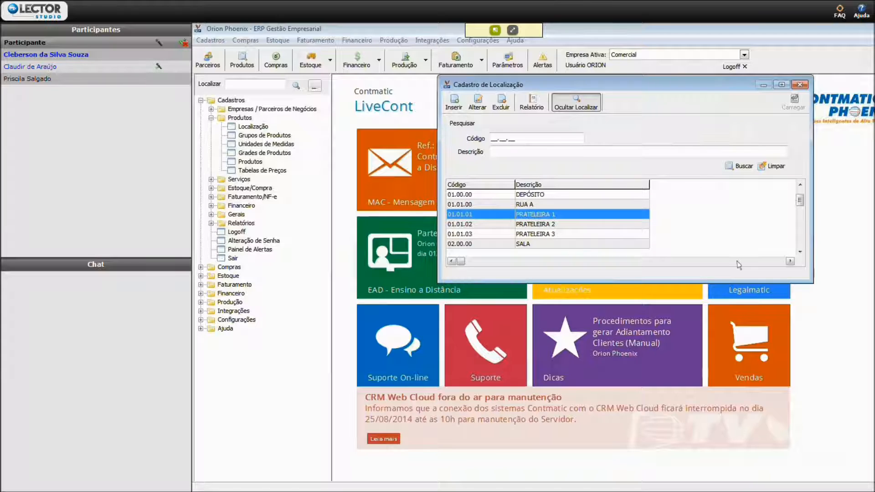
{"action": "key", "text": "Down"}
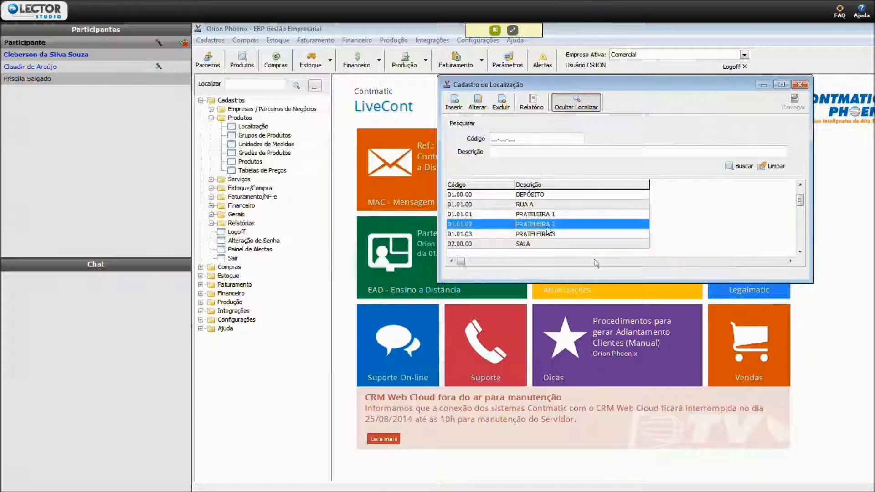
{"action": "left_click", "coordinate": [548, 232]}
{"action": "key", "text": "Up"}
{"action": "key", "text": "Up"}
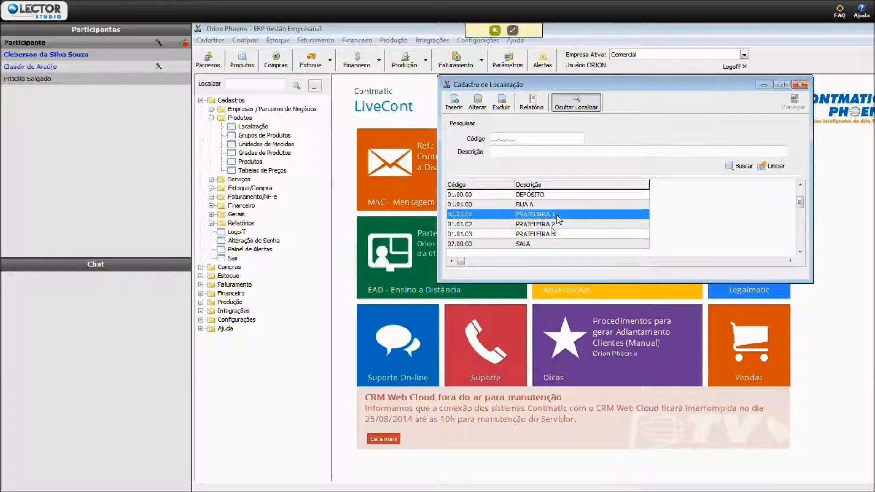
{"action": "key", "text": "Up"}
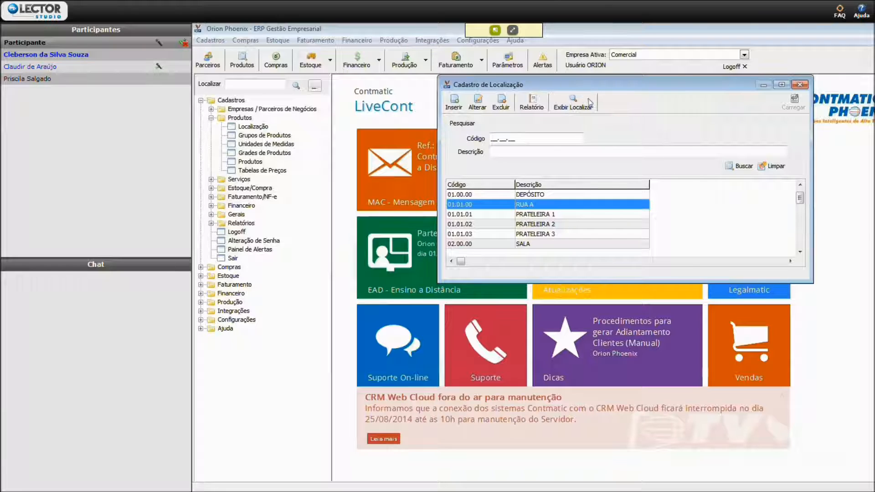
- Switch between the list and the tree view of locations, collapsing the DEPÓSITO branch in the tree
{"action": "left_click", "coordinate": [576, 103]}
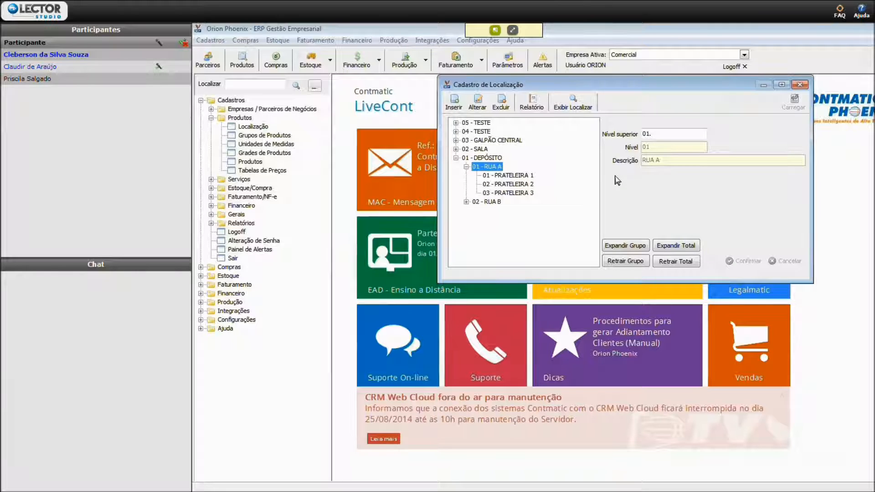
{"action": "left_click", "coordinate": [455, 158]}
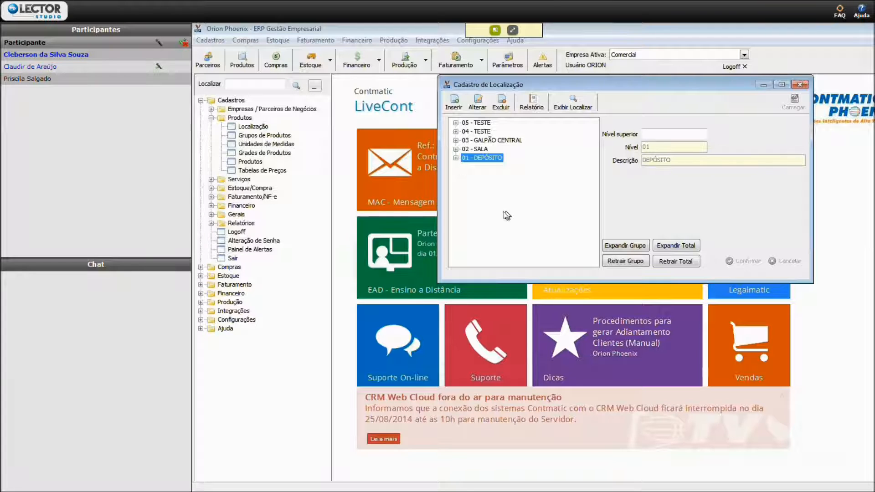
{"action": "left_click", "coordinate": [573, 103]}
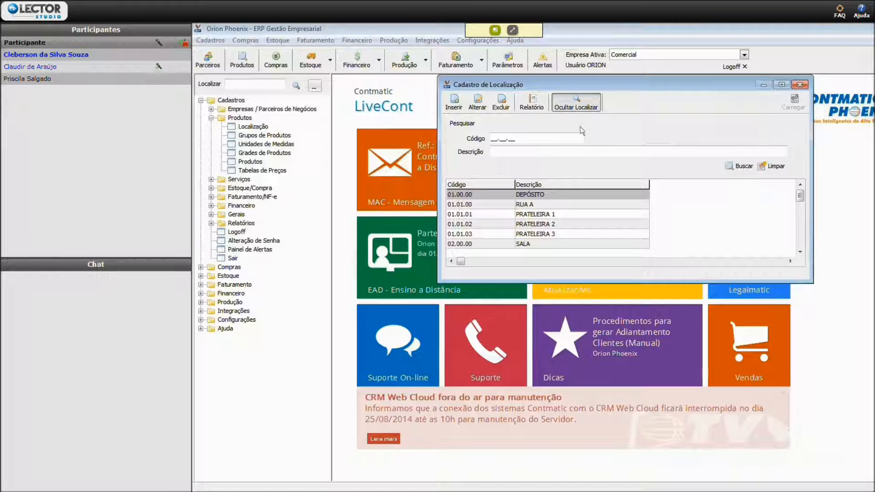
{"action": "left_click", "coordinate": [587, 103]}
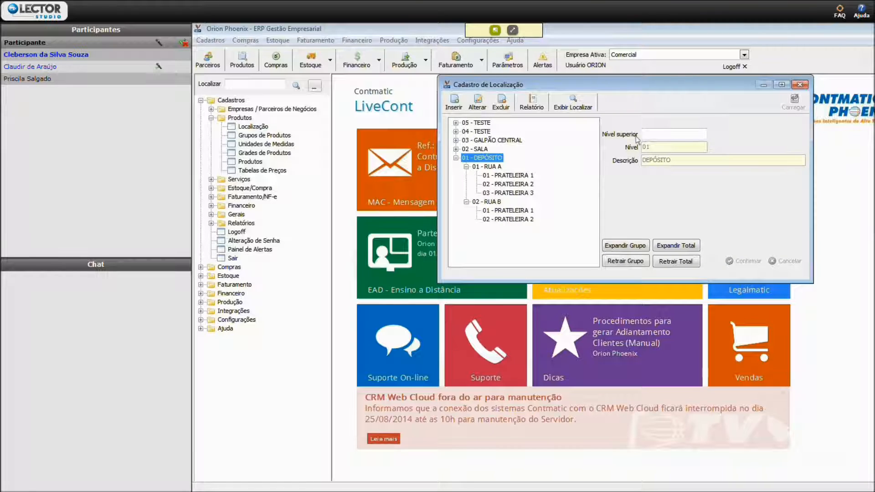
{"action": "left_click", "coordinate": [455, 158]}
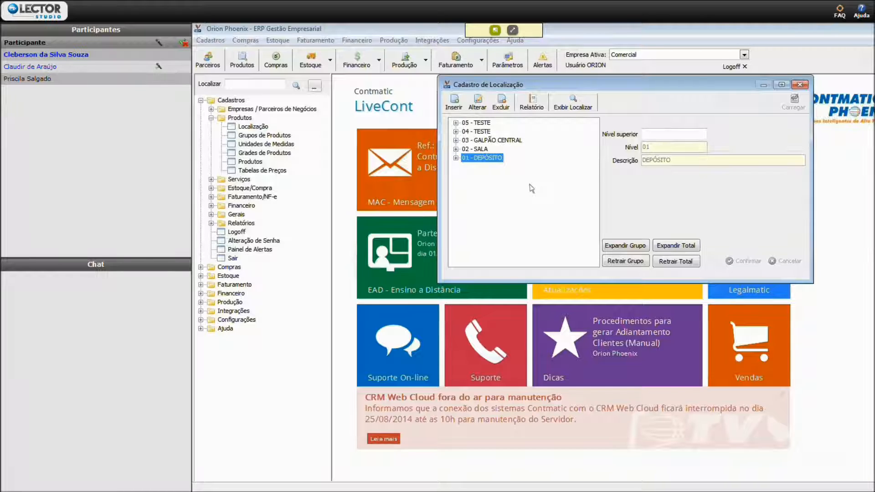
- Expand and collapse the DEPÓSITO group, and do the same with the entire location tree
{"action": "left_click", "coordinate": [623, 246]}
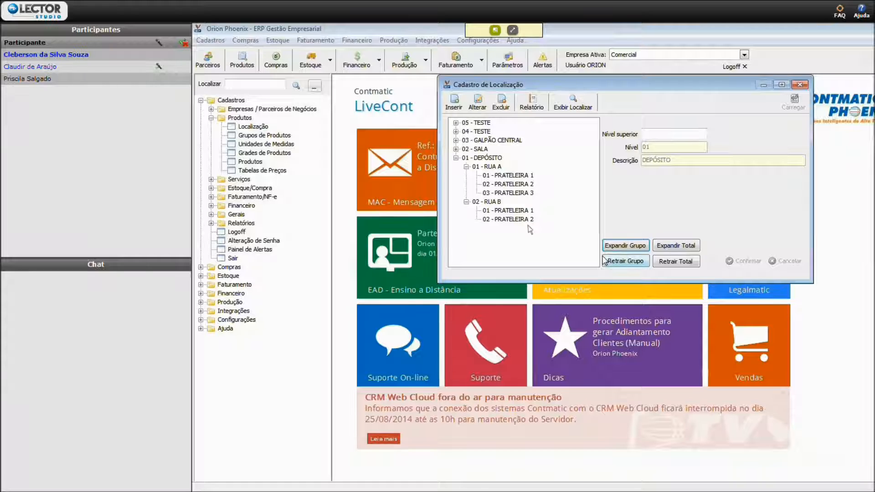
{"action": "left_click", "coordinate": [482, 157]}
{"action": "left_click", "coordinate": [627, 262]}
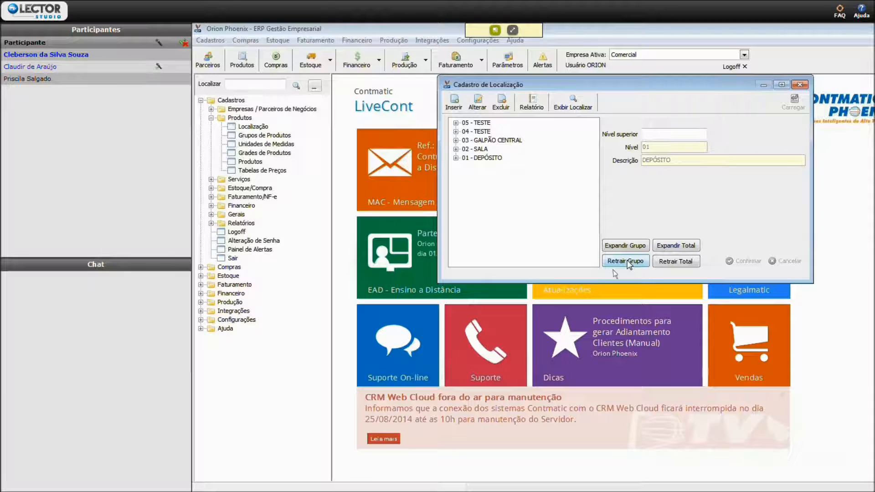
{"action": "left_click", "coordinate": [675, 247]}
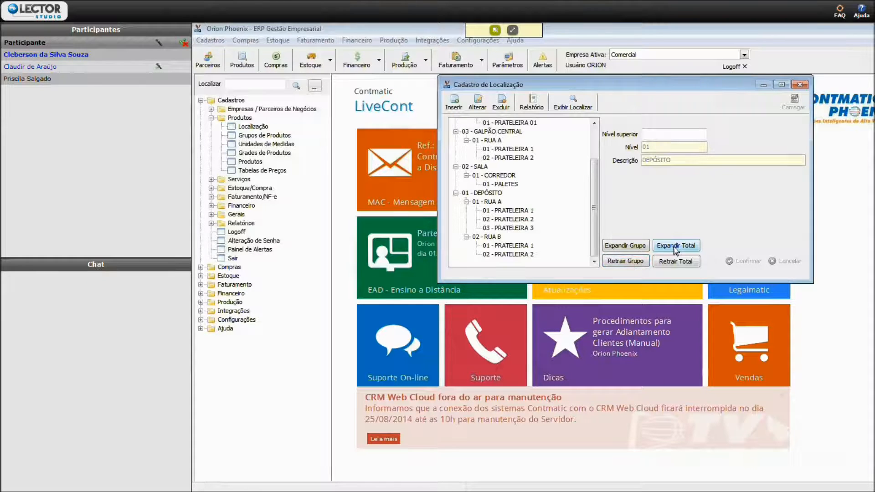
{"action": "left_click", "coordinate": [674, 261]}
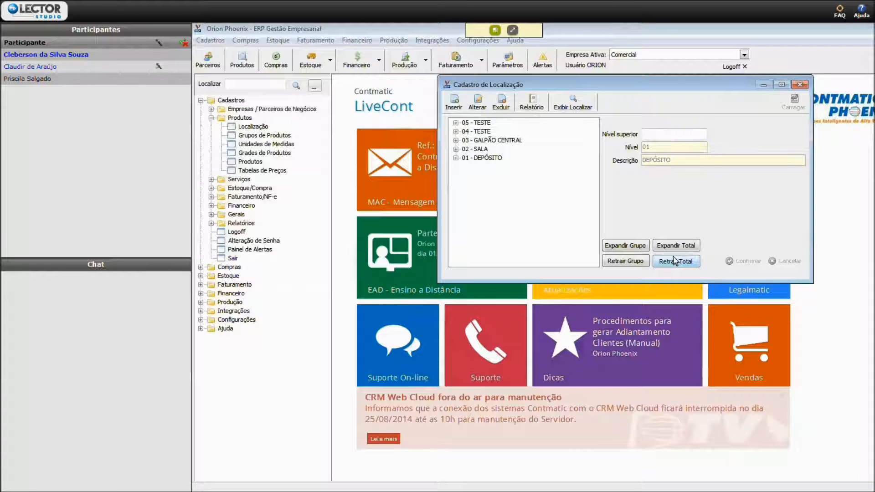
- Add level 04 with the description PRATELEIRA 4 under RUA A of DEPÓSITO and confirm the data
{"action": "left_click", "coordinate": [479, 158]}
{"action": "left_click", "coordinate": [627, 248]}
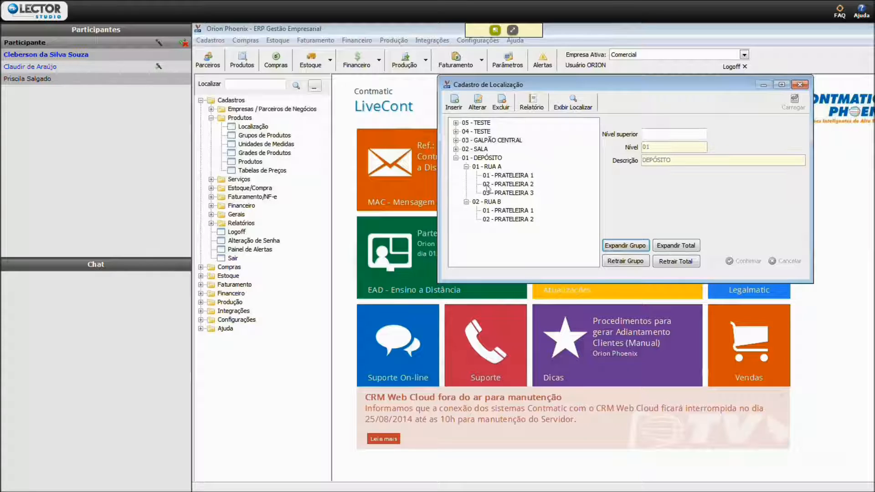
{"action": "left_click", "coordinate": [488, 167]}
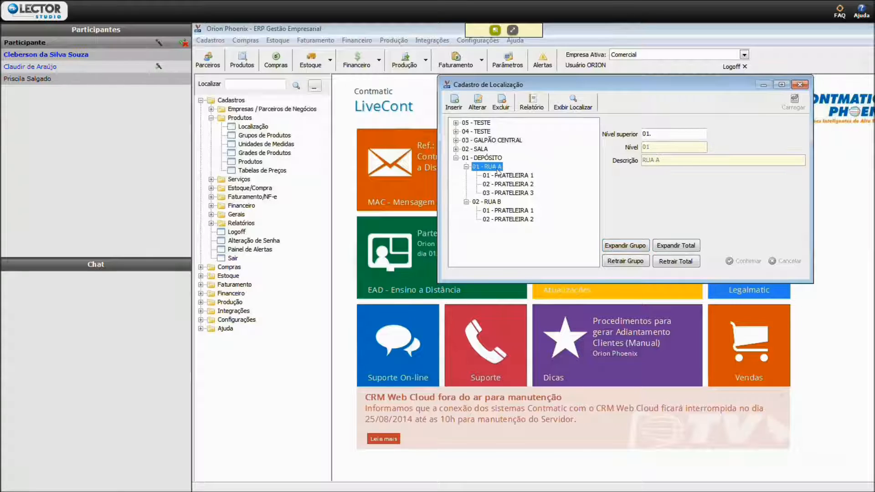
{"action": "left_click", "coordinate": [454, 108]}
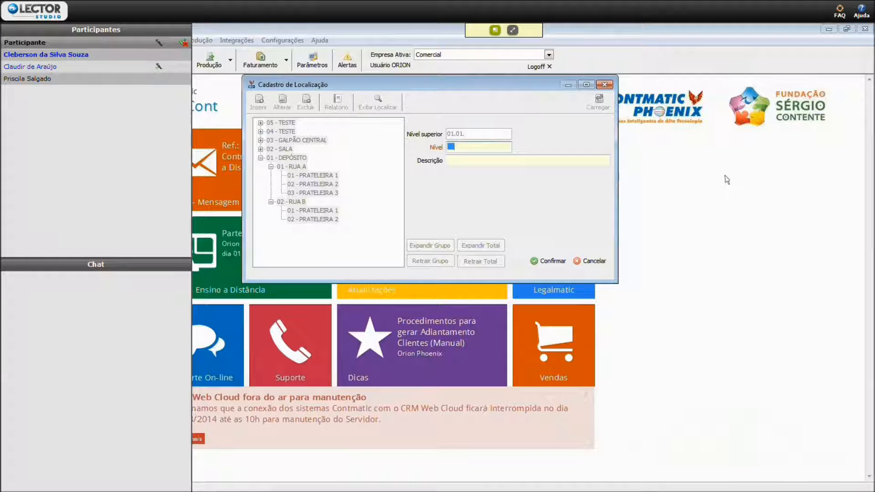
{"action": "type", "text": "4"}
{"action": "key", "text": "Tab"}
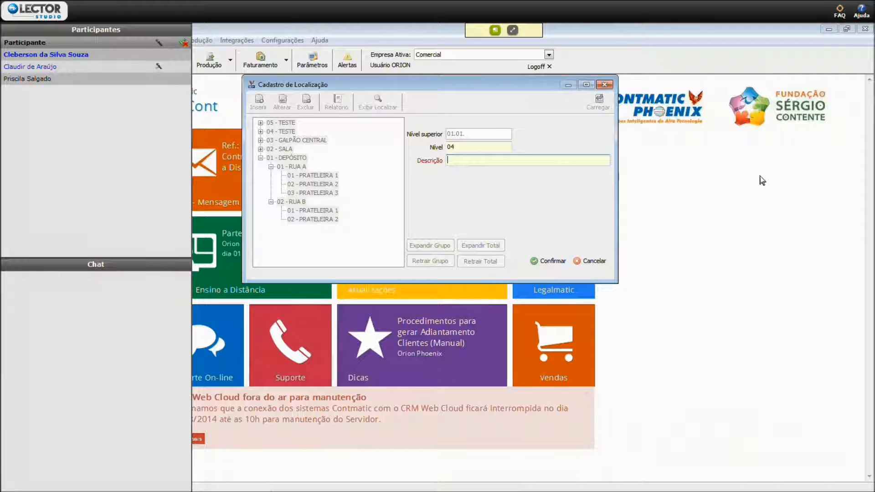
{"action": "type", "text": "PRATELEIRA"}
{"action": "key", "text": "Tab"}
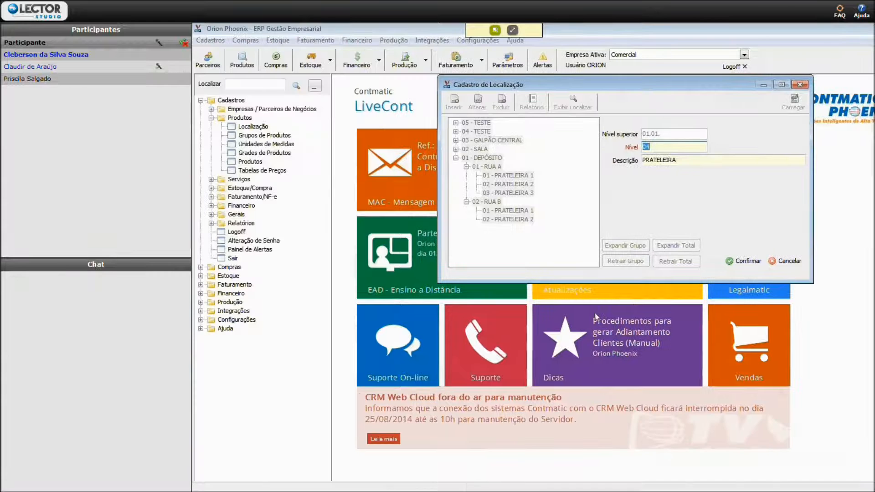
{"action": "left_click", "coordinate": [744, 162]}
{"action": "type", "text": "4"}
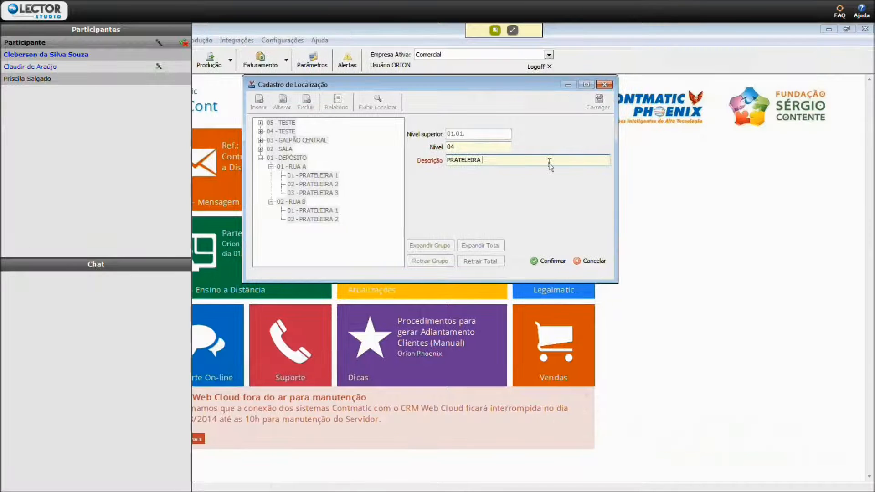
{"action": "left_click", "coordinate": [530, 262]}
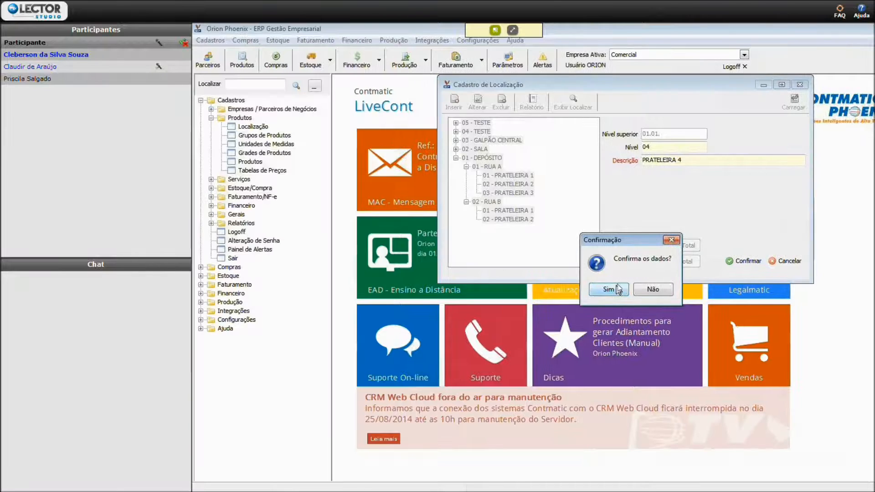
{"action": "left_click", "coordinate": [618, 287]}
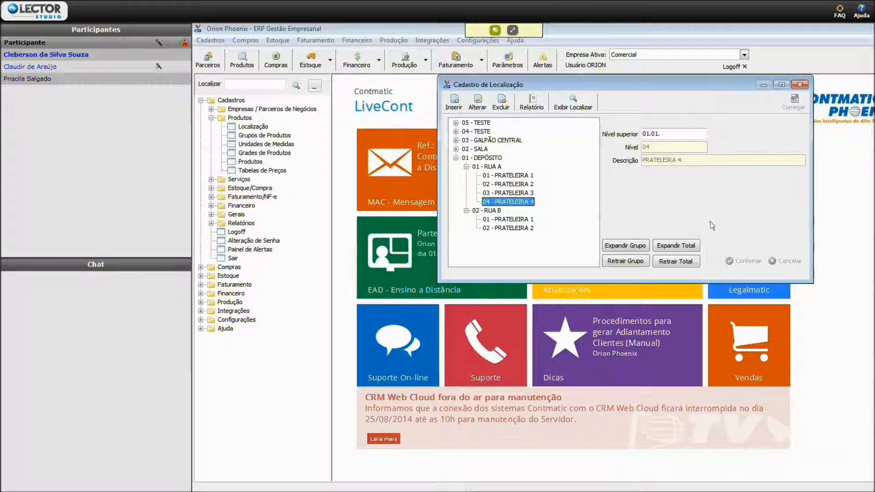
- Add level 05 with the description PRATELEIRA 5 under RUA A of DEPÓSITO and confirm the data
{"action": "left_click", "coordinate": [498, 167]}
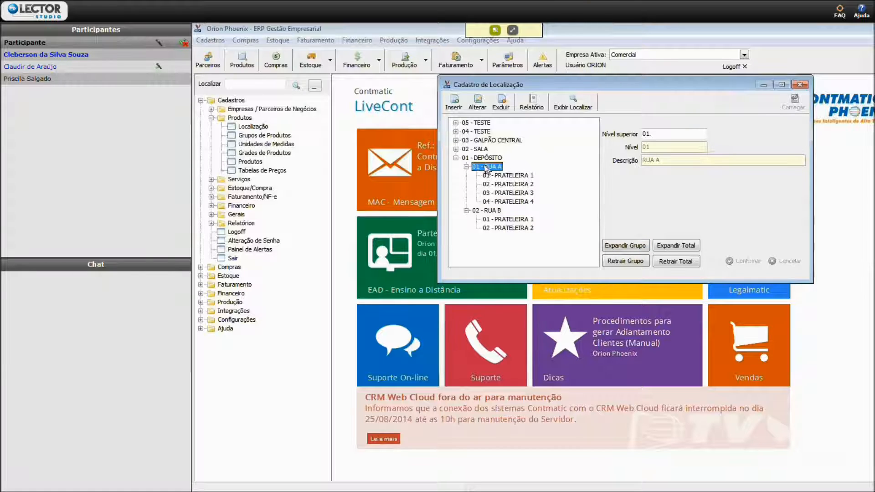
{"action": "left_click", "coordinate": [457, 109]}
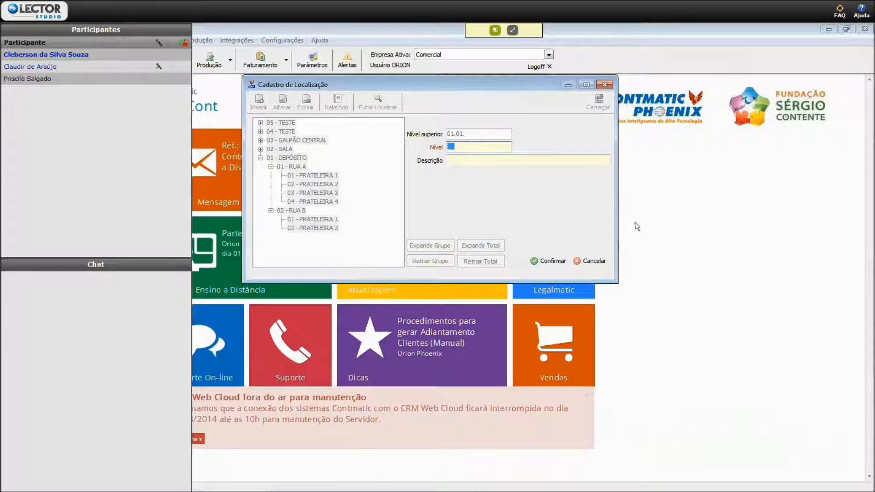
{"action": "type", "text": "05"}
{"action": "key", "text": "Tab"}
{"action": "type", "text": "PRATELEWIRA"}
{"action": "key", "text": "BackSpace"}
{"action": "key", "text": "BackSpace"}
{"action": "key", "text": "BackSpace"}
{"action": "key", "text": "BackSpace"}
{"action": "type", "text": "IRA 5"}
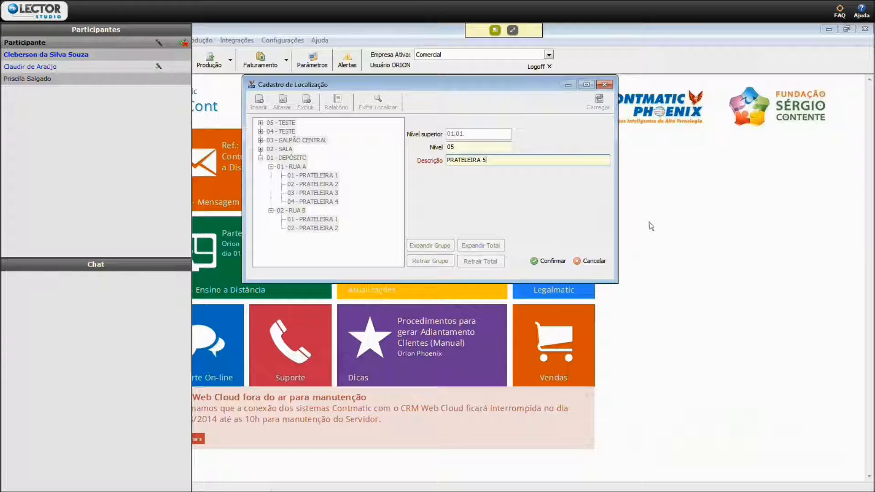
{"action": "left_click", "coordinate": [549, 262]}
{"action": "left_click", "coordinate": [419, 291]}
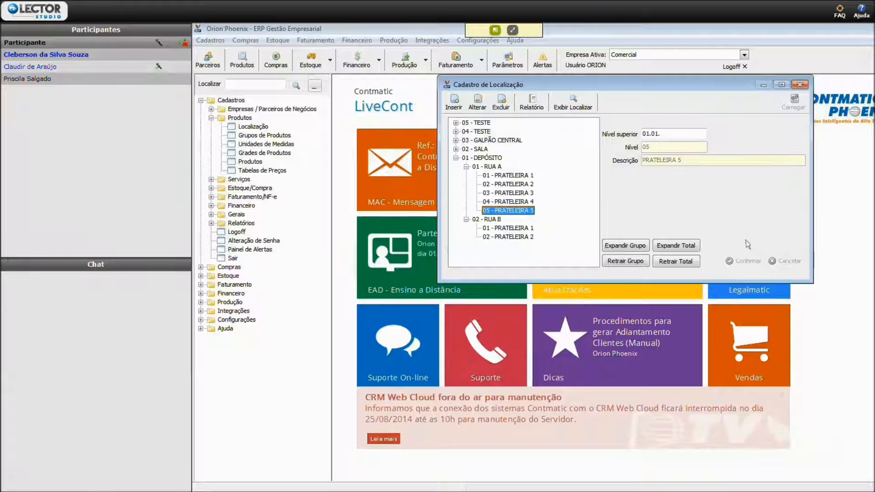
- Add level 03 with the description RUA C under DEPÓSITO, not as a first level, and confirm the data
{"action": "left_click", "coordinate": [489, 159]}
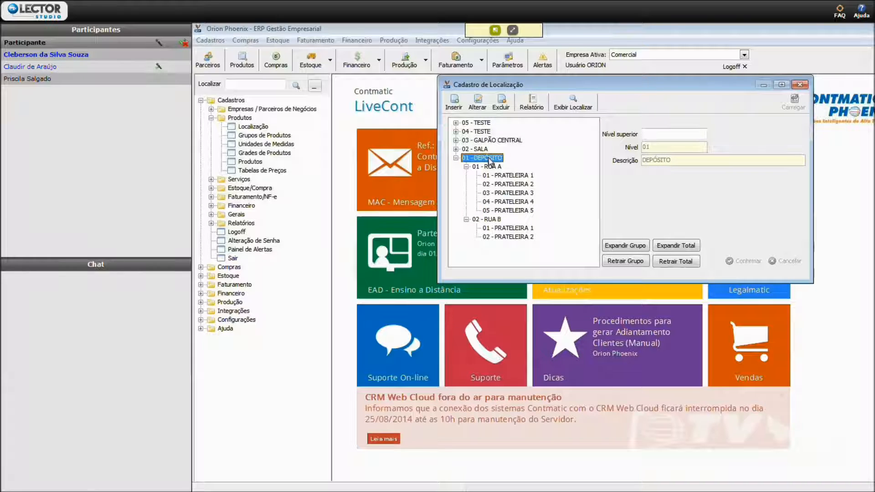
{"action": "left_click", "coordinate": [460, 108]}
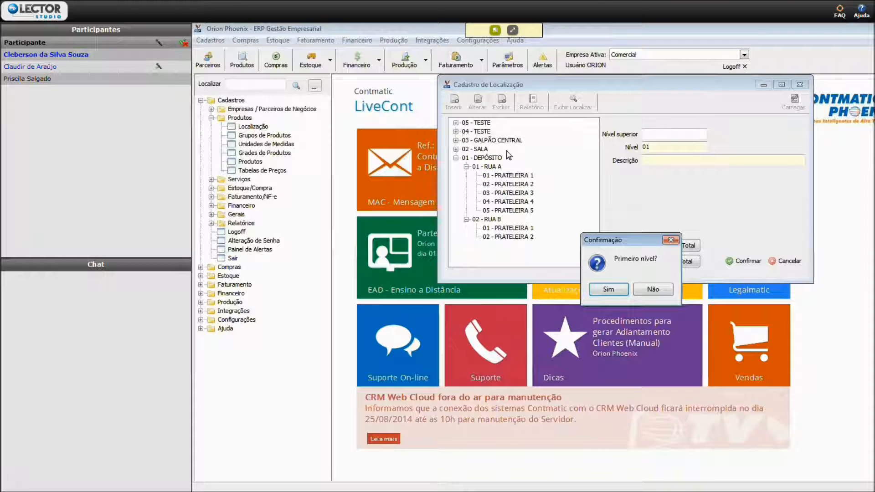
{"action": "left_click", "coordinate": [652, 289]}
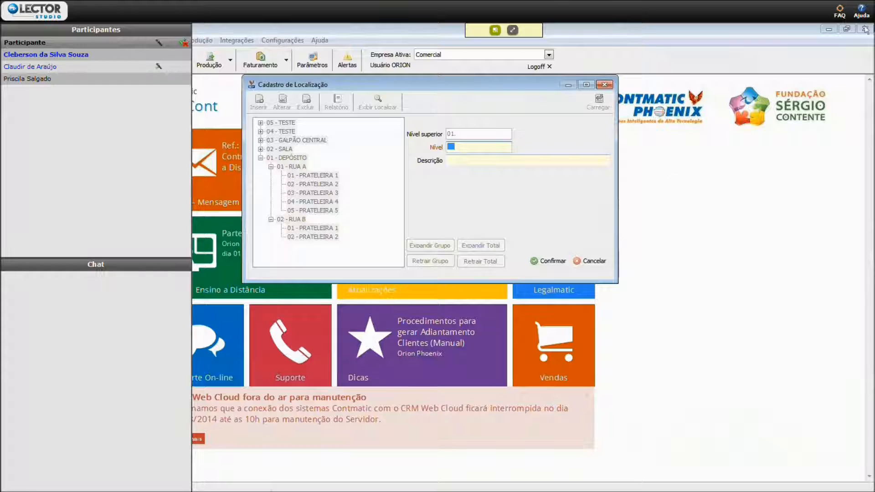
{"action": "type", "text": "03"}
{"action": "key", "text": "Tab"}
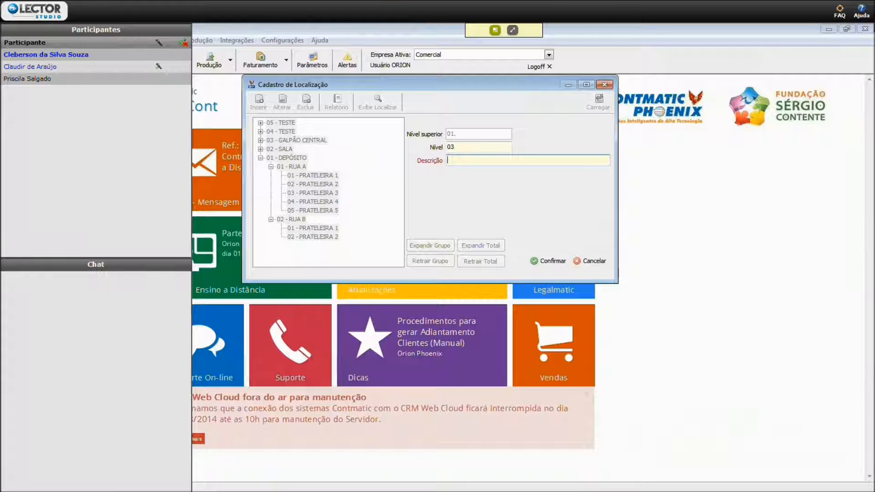
{"action": "type", "text": "RUA C"}
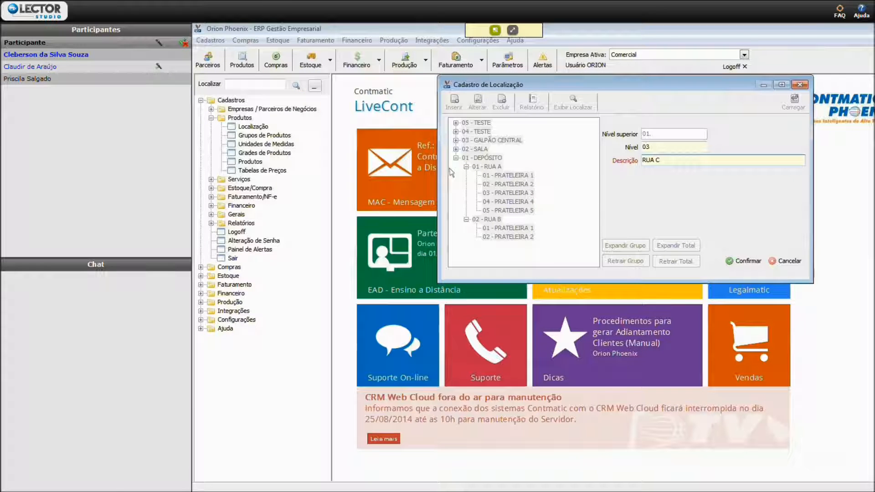
{"action": "left_click", "coordinate": [757, 263]}
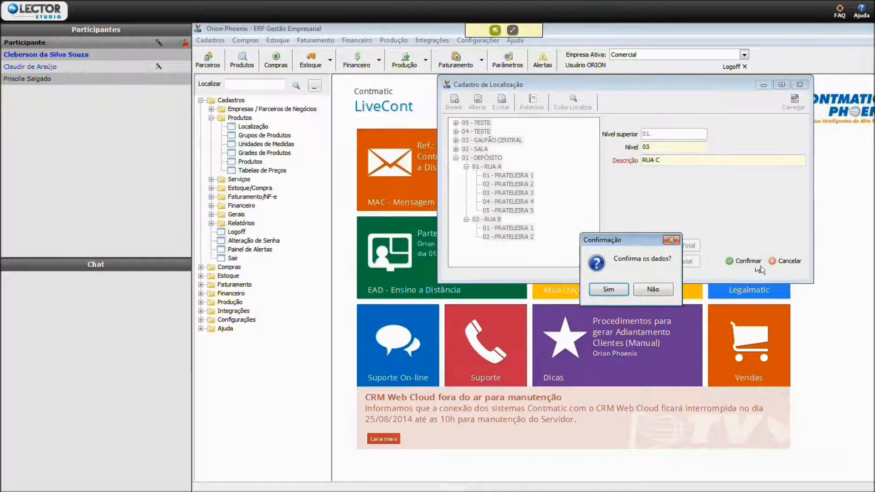
{"action": "left_click", "coordinate": [611, 289]}
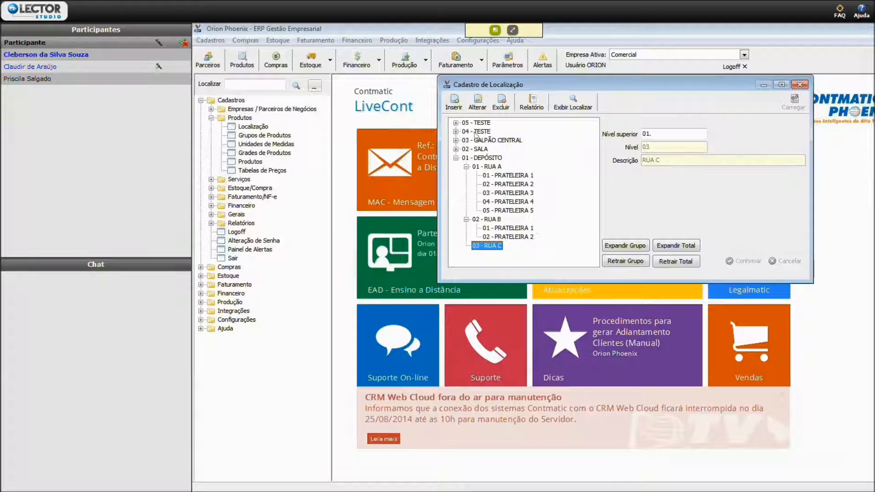
- Add level 01 with the description PRATELEIRA 1 under RUA C of DEPÓSITO and confirm the data
{"action": "left_click", "coordinate": [454, 101]}
{"action": "type", "text": "O"}
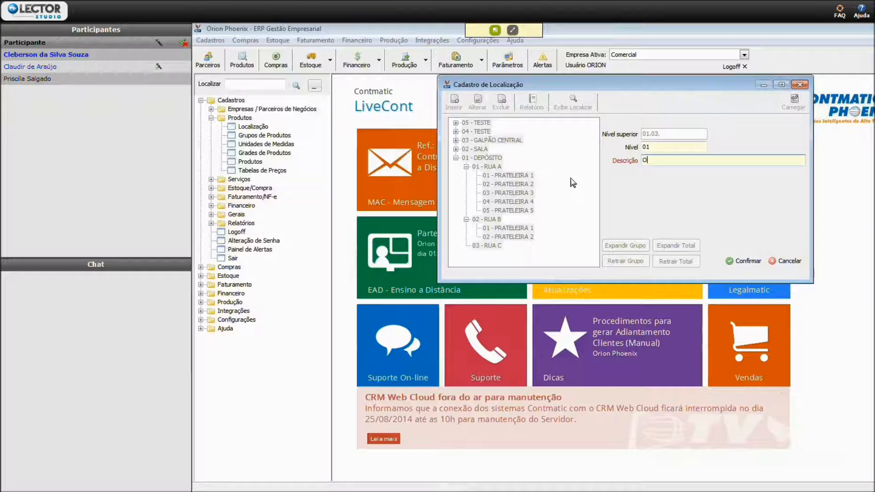
{"action": "type", "text": "RATELEIRA"}
{"action": "key", "text": "BackSpace"}
{"action": "key", "text": "BackSpace"}
{"action": "key", "text": "BackSpace"}
{"action": "key", "text": "BackSpace"}
{"action": "key", "text": "BackSpace"}
{"action": "key", "text": "BackSpace"}
{"action": "key", "text": "BackSpace"}
{"action": "key", "text": "BackSpace"}
{"action": "key", "text": "BackSpace"}
{"action": "key", "text": "BackSpace"}
{"action": "key", "text": "BackSpace"}
{"action": "type", "text": "PRATELEIRA 1"}
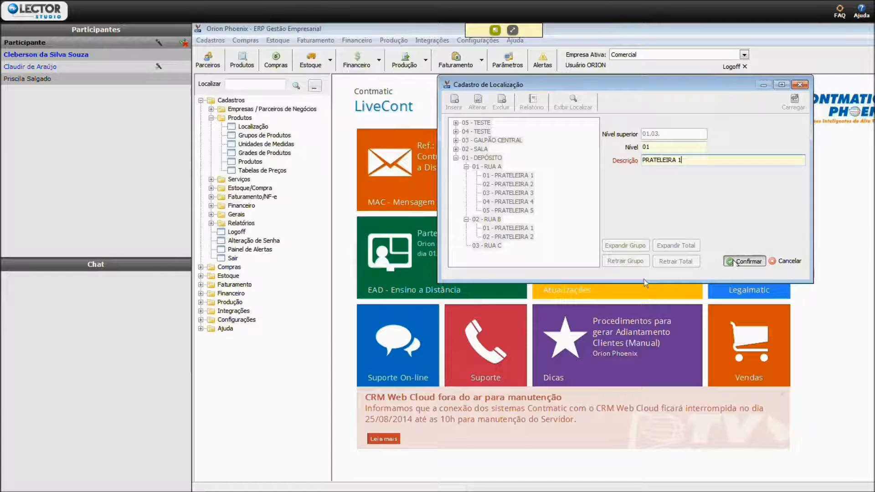
{"action": "left_click", "coordinate": [742, 261]}
{"action": "left_click", "coordinate": [599, 281]}
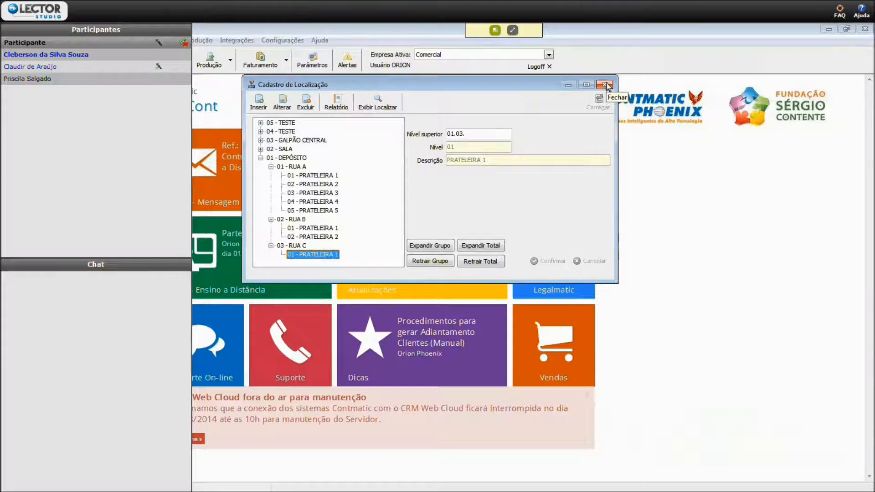
- Close the location register, open the product groups register and show all groups in the tree view
{"action": "left_click", "coordinate": [604, 84]}
{"action": "left_click", "coordinate": [274, 136]}
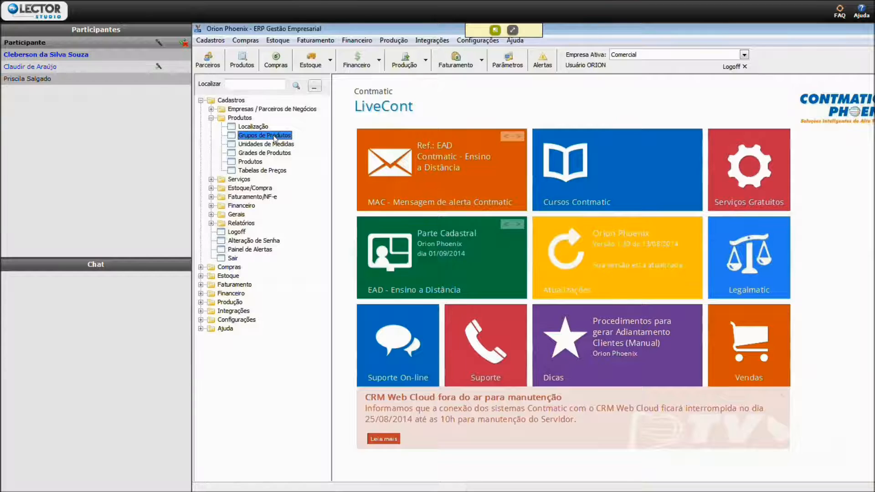
{"action": "double_click", "coordinate": [275, 137]}
{"action": "left_click", "coordinate": [726, 245]}
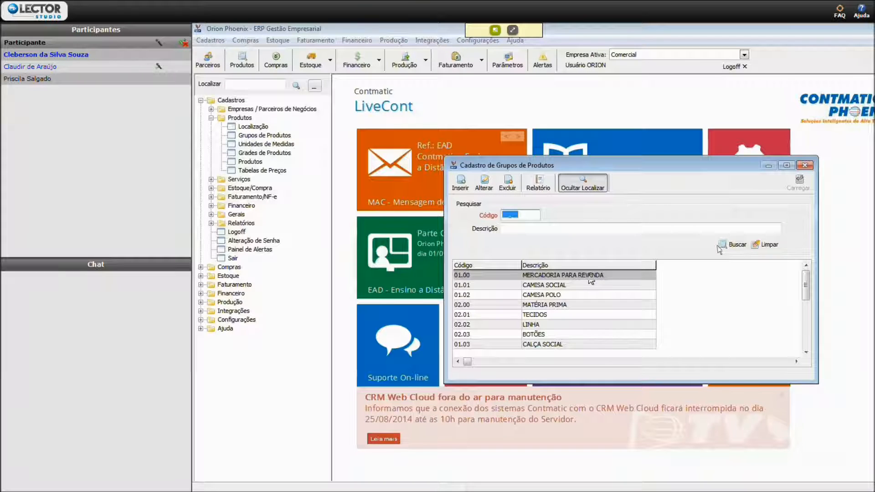
{"action": "left_click", "coordinate": [597, 187]}
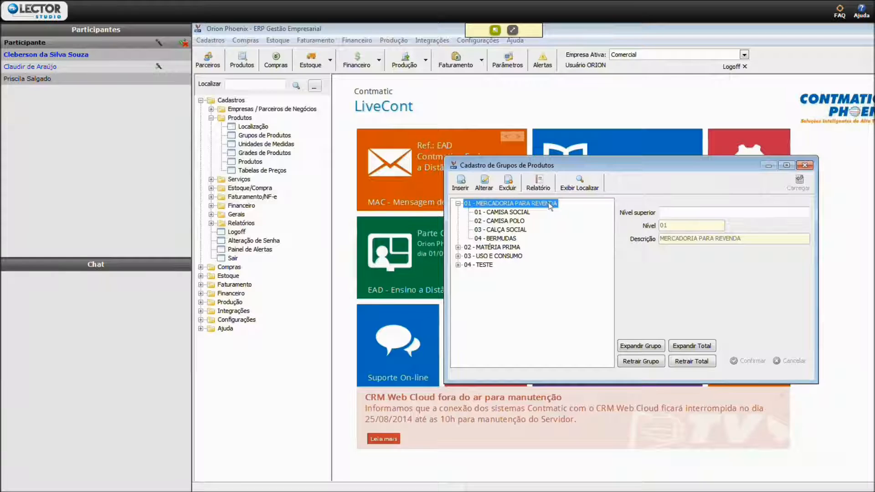
- Browse the product group tree from CAMISA SOCIAL to MATÉRIA PRIMA, and switch to the list view and back
{"action": "left_click", "coordinate": [509, 212]}
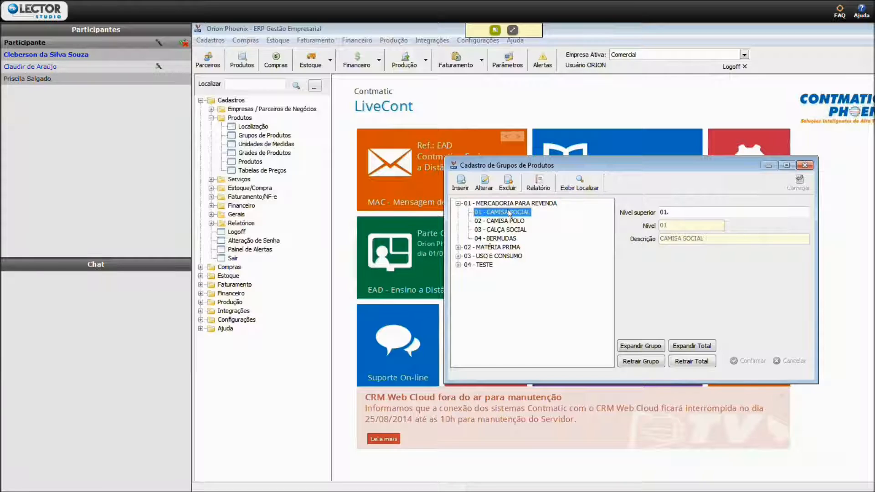
{"action": "key", "text": "Down"}
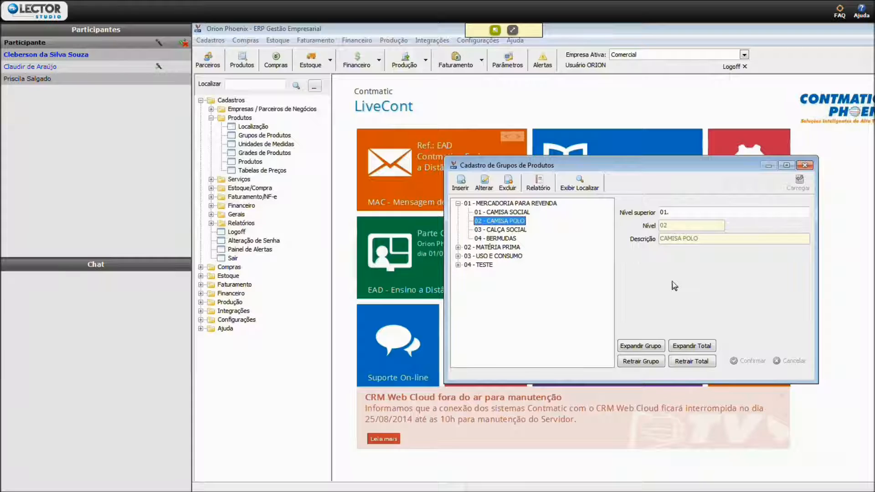
{"action": "key", "text": "Down"}
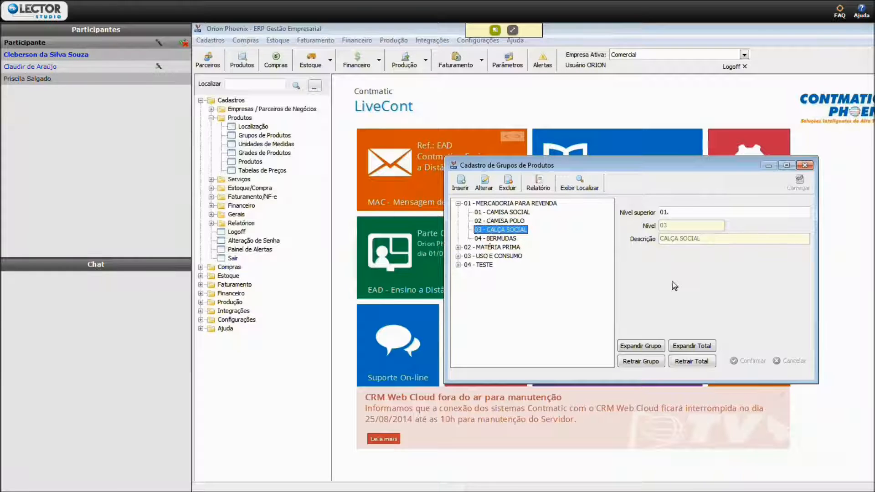
{"action": "key", "text": "Down"}
{"action": "key", "text": "Down"}
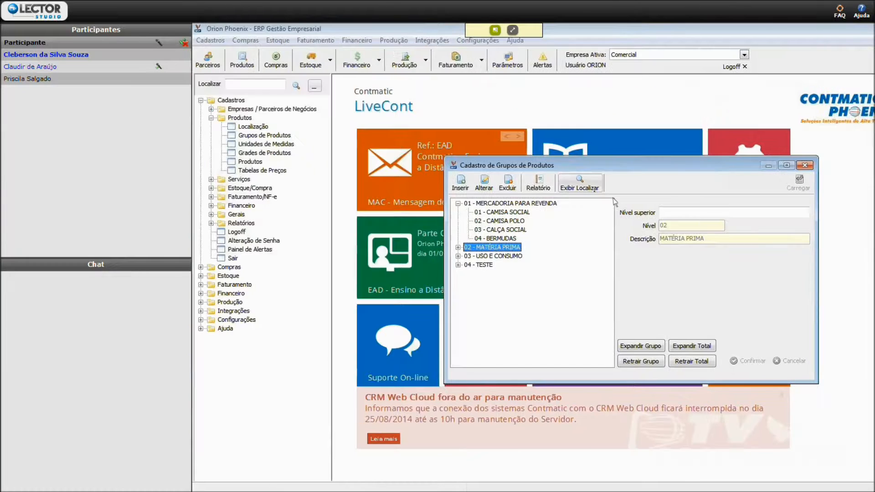
{"action": "left_click", "coordinate": [584, 182]}
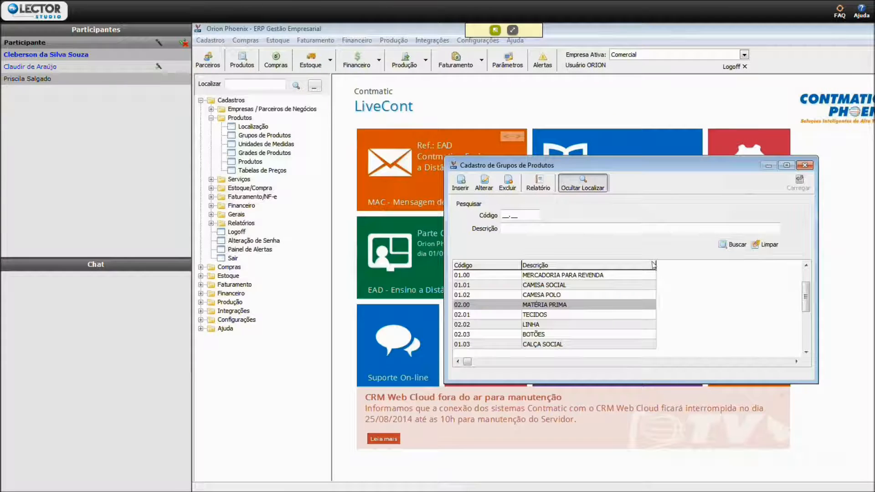
{"action": "left_click", "coordinate": [583, 184]}
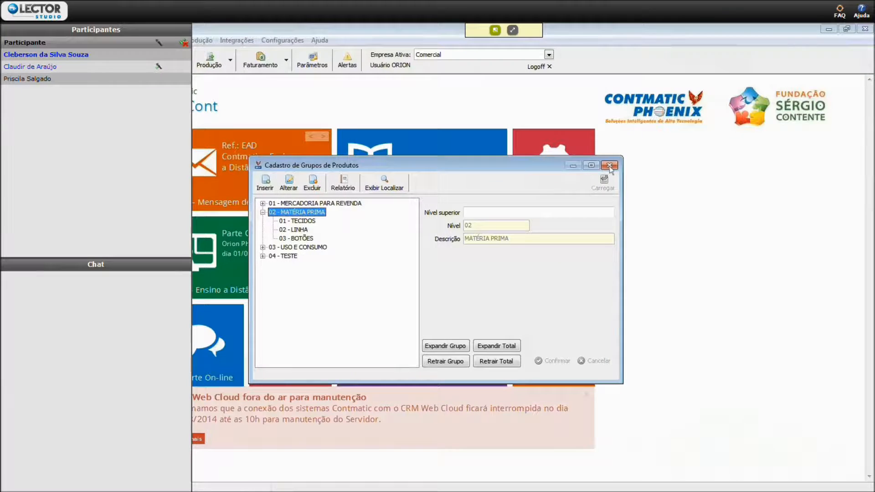
- Close the product groups register, open the units of measure register and list all units
{"action": "left_click", "coordinate": [609, 167]}
{"action": "left_click", "coordinate": [266, 144]}
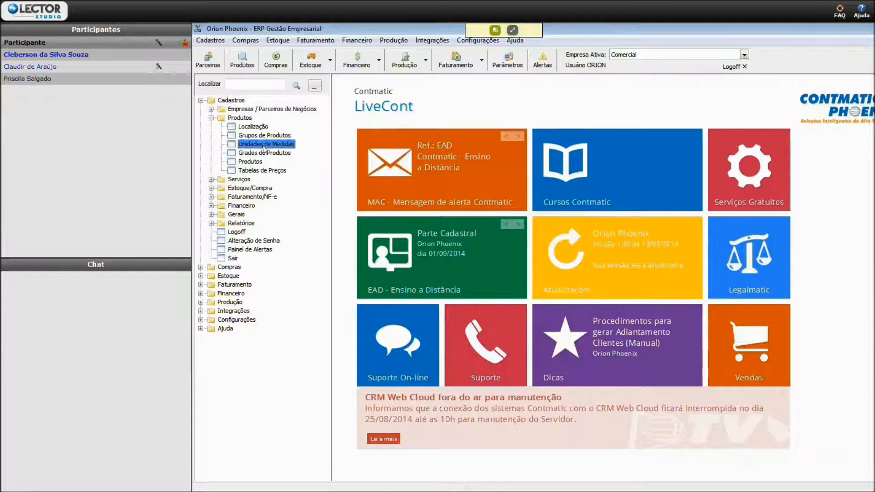
{"action": "double_click", "coordinate": [265, 144]}
{"action": "left_click", "coordinate": [681, 254]}
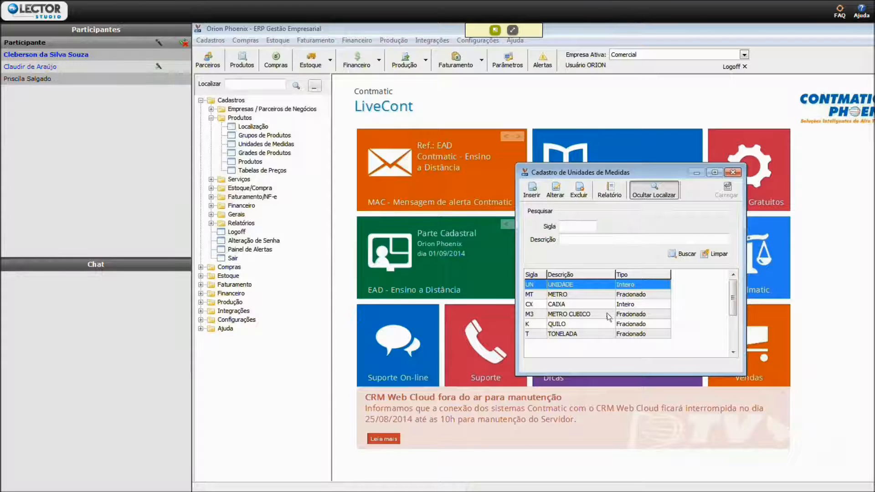
- Examine the type options of the UN unit in edit mode, cancel the edit and return to the list of units
{"action": "left_click", "coordinate": [555, 189]}
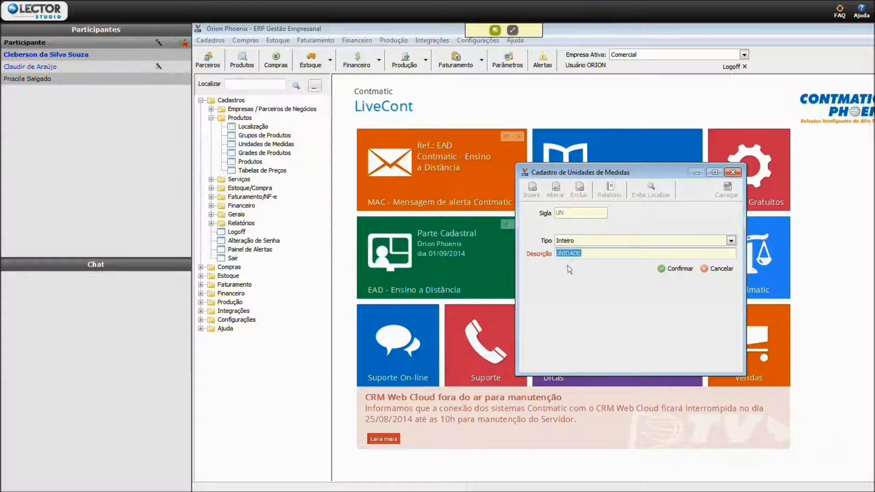
{"action": "left_click", "coordinate": [569, 241]}
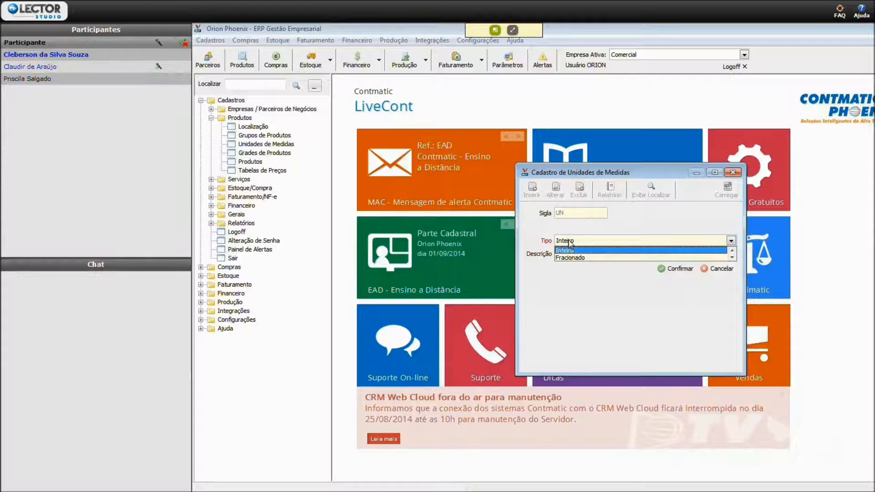
{"action": "left_click", "coordinate": [567, 250]}
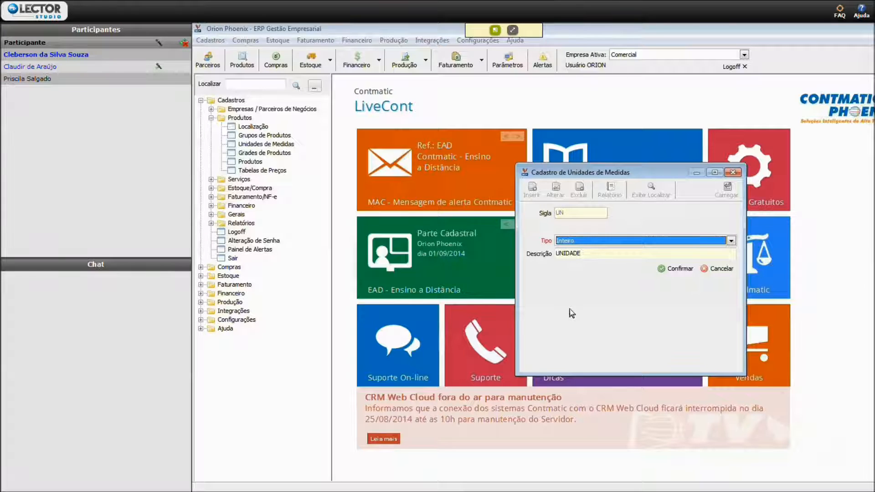
{"action": "key", "text": "Tab"}
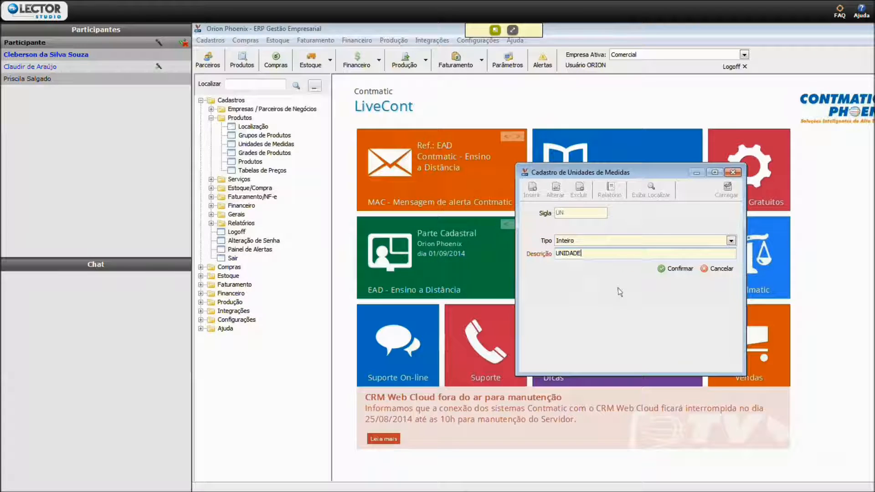
{"action": "left_click", "coordinate": [711, 270]}
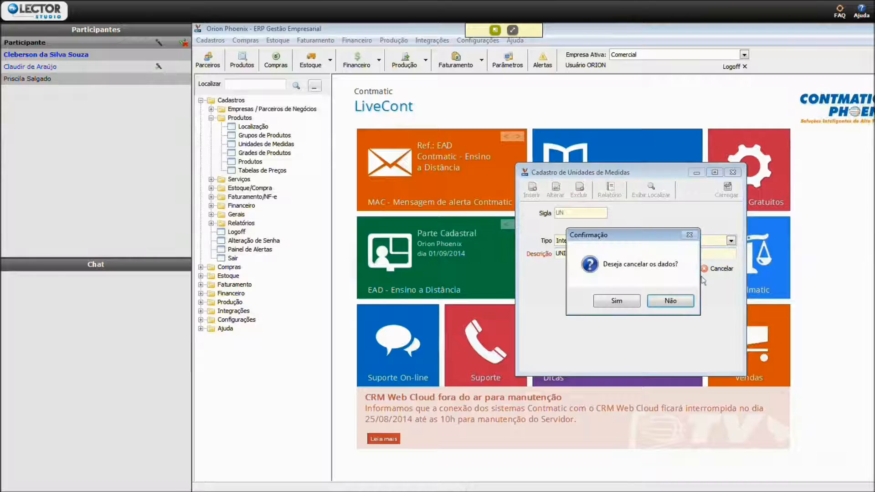
{"action": "left_click", "coordinate": [615, 303]}
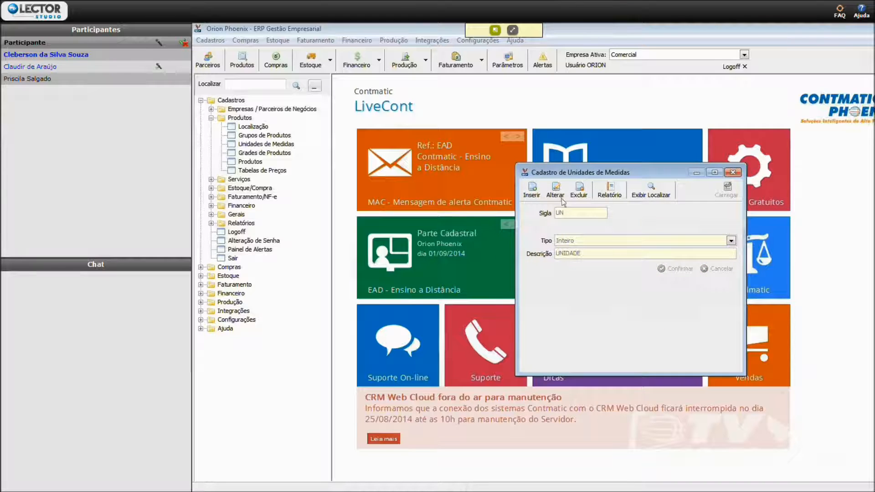
{"action": "left_click", "coordinate": [653, 192]}
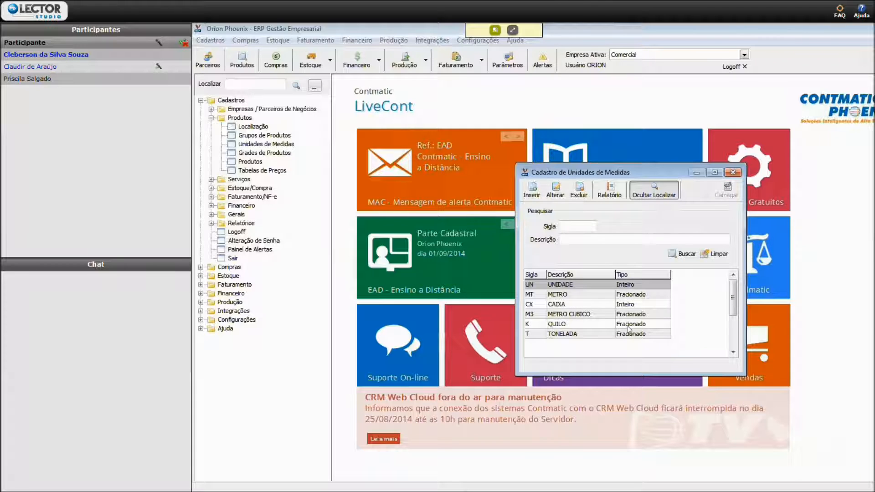
- Close the units of measure register, open the product grids register (Grades de Produtos) and list all grids
{"action": "left_click", "coordinate": [732, 172]}
{"action": "left_click", "coordinate": [269, 154]}
{"action": "double_click", "coordinate": [269, 154]}
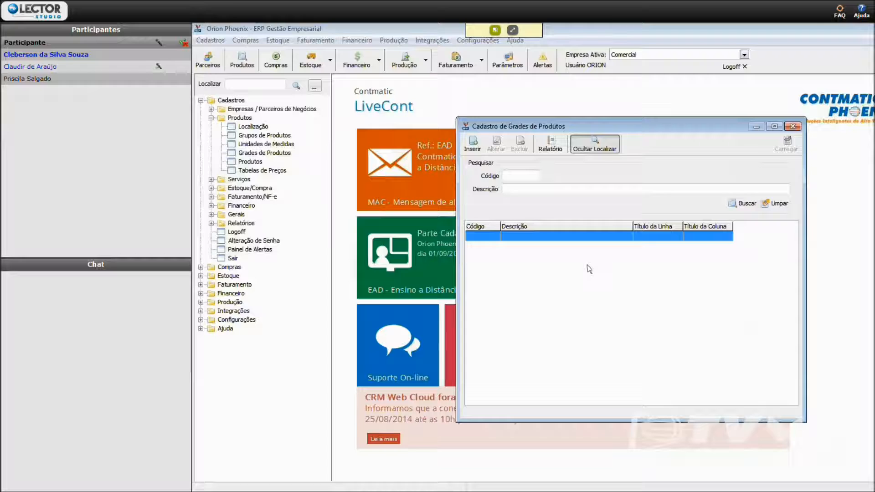
{"action": "left_click", "coordinate": [739, 203]}
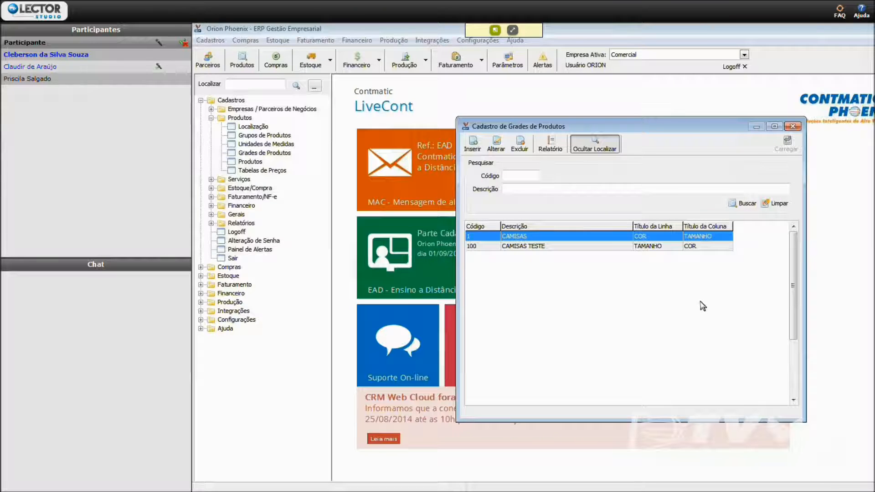
- Delete the CAMISAS TESTE product grid with code 100 and confirm the deletion
{"action": "left_click", "coordinate": [652, 246]}
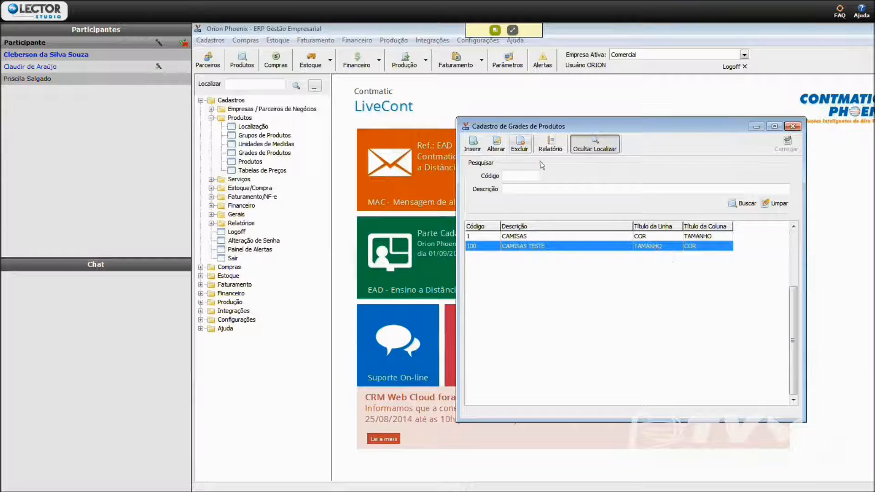
{"action": "key", "text": "Delete"}
{"action": "left_click", "coordinate": [611, 292]}
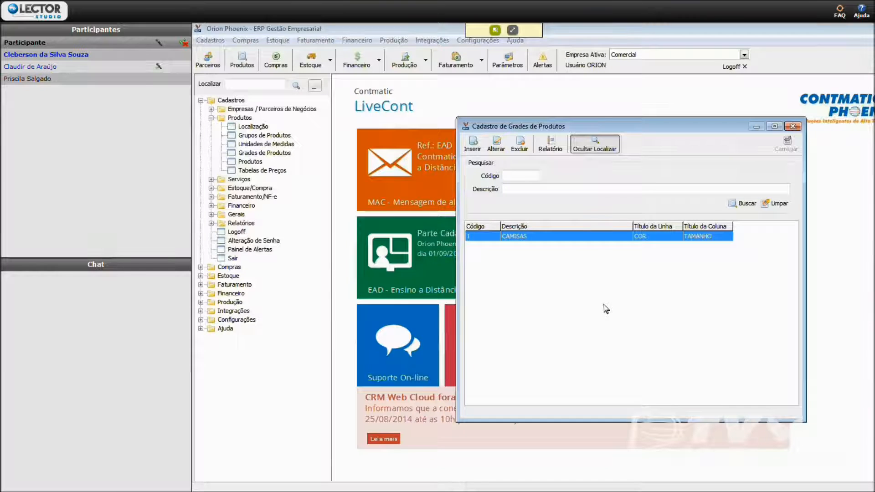
- Examine the row and column titles and items of the CAMISAS grid in edit mode and cancel the edit
{"action": "left_click", "coordinate": [600, 142]}
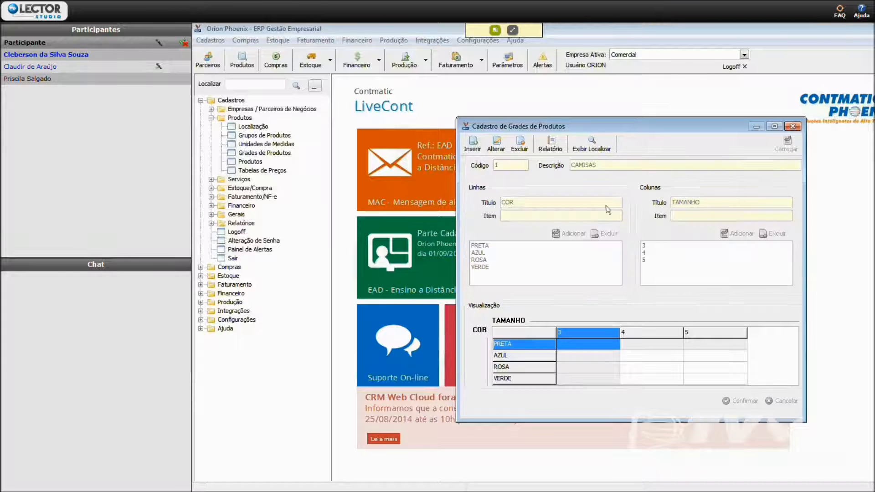
{"action": "left_click", "coordinate": [499, 144]}
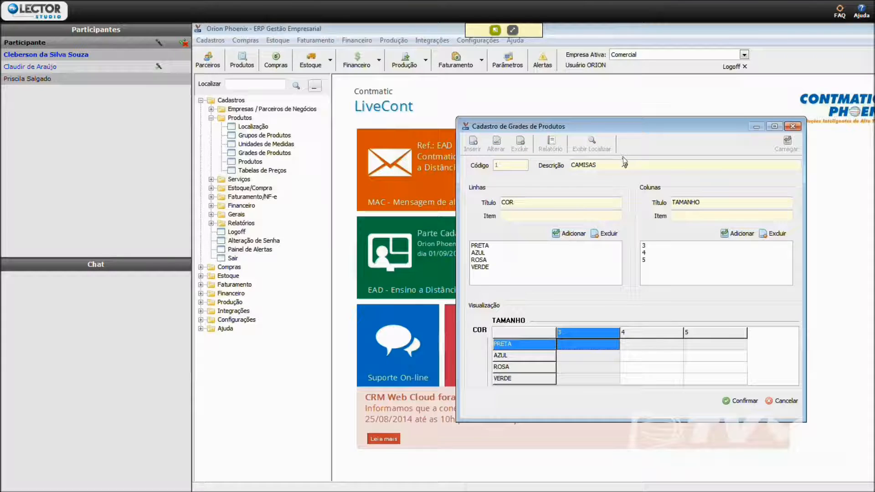
{"action": "left_click", "coordinate": [522, 205]}
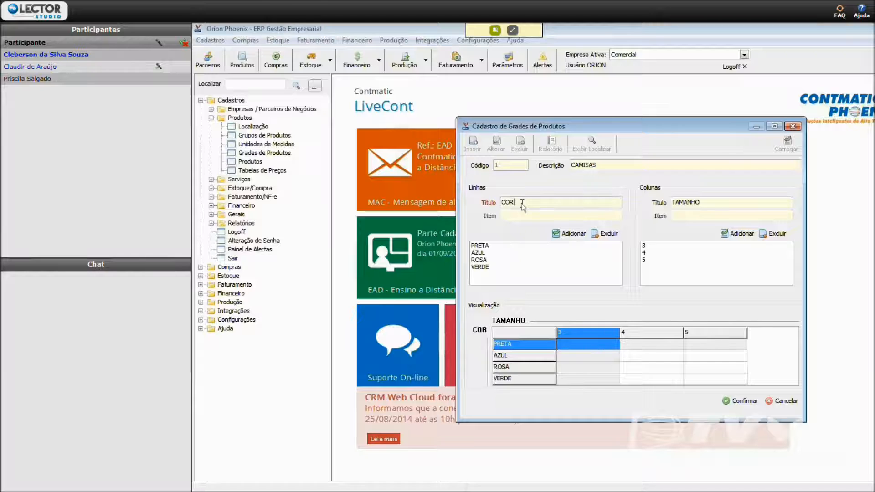
{"action": "left_click", "coordinate": [709, 205]}
{"action": "left_click", "coordinate": [585, 215]}
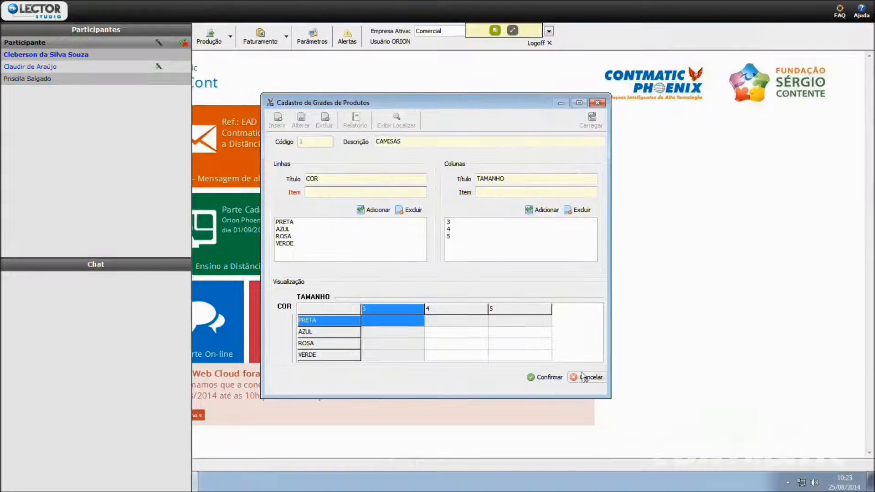
{"action": "left_click", "coordinate": [777, 399]}
{"action": "left_click", "coordinate": [421, 277]}
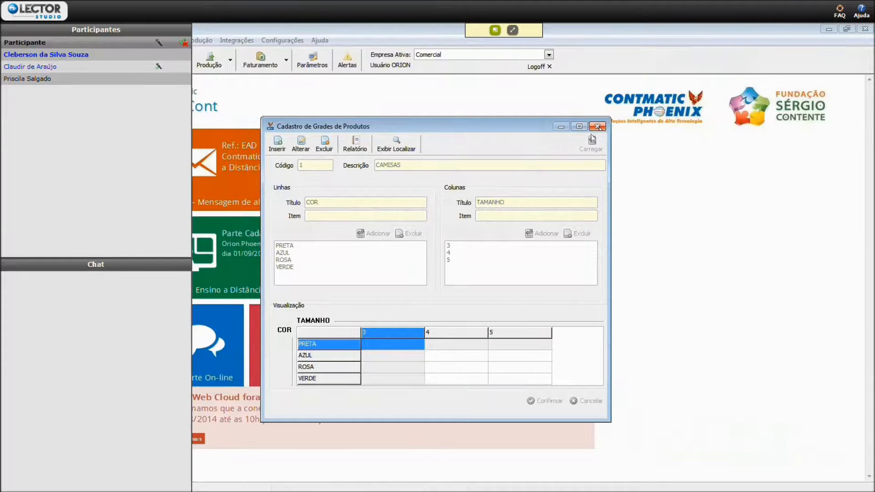
- Close the product grids register and open the CAMISA SOCIAL product for editing in the products register
{"action": "left_click", "coordinate": [793, 127]}
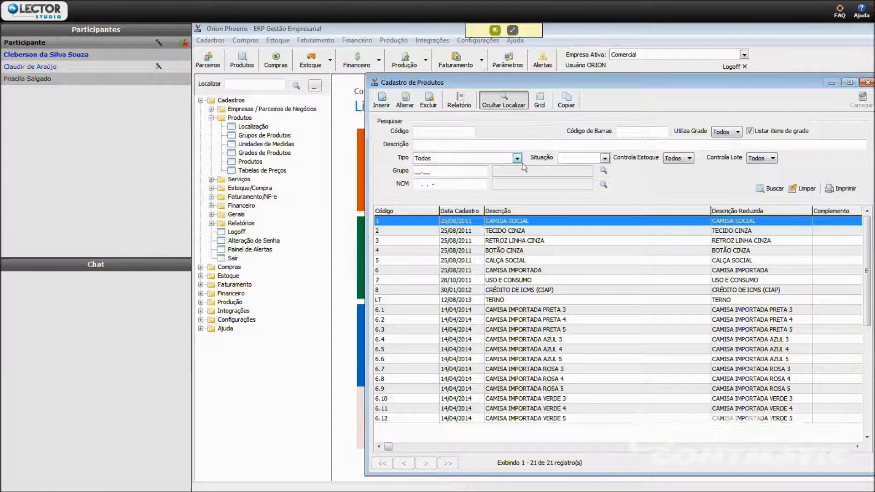
{"action": "left_click", "coordinate": [410, 107]}
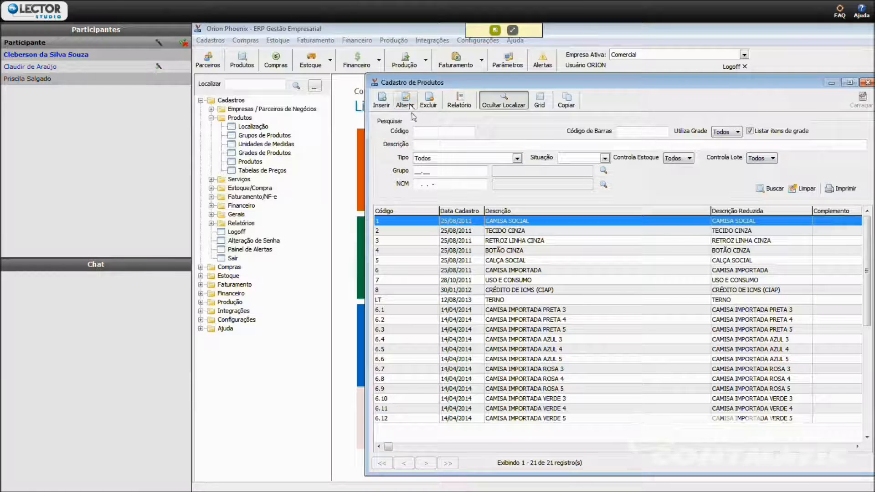
{"action": "double_click", "coordinate": [530, 222]}
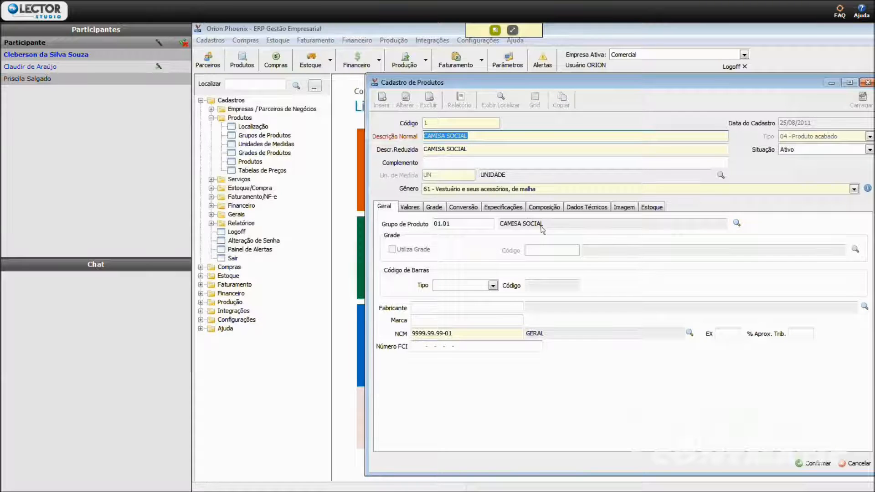
- Examine the product's description, Situação options, Complemento, NCM and Grupo de Produto fields
{"action": "left_click", "coordinate": [535, 135]}
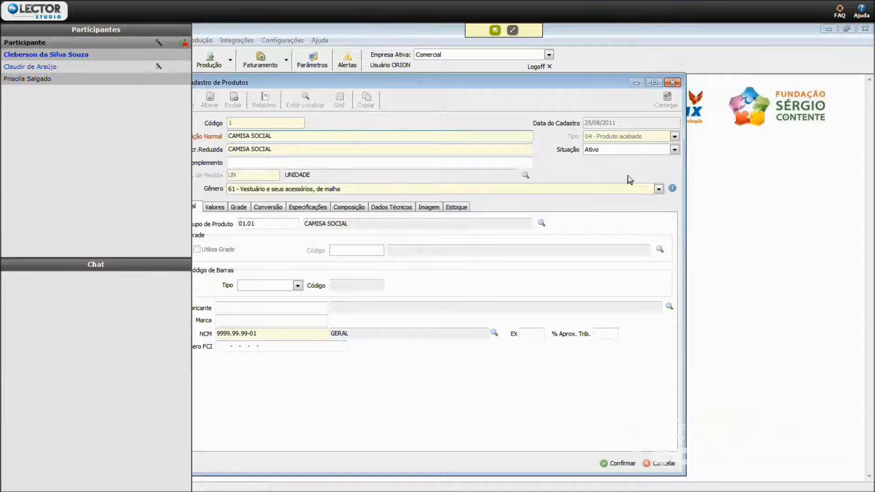
{"action": "left_click", "coordinate": [624, 151]}
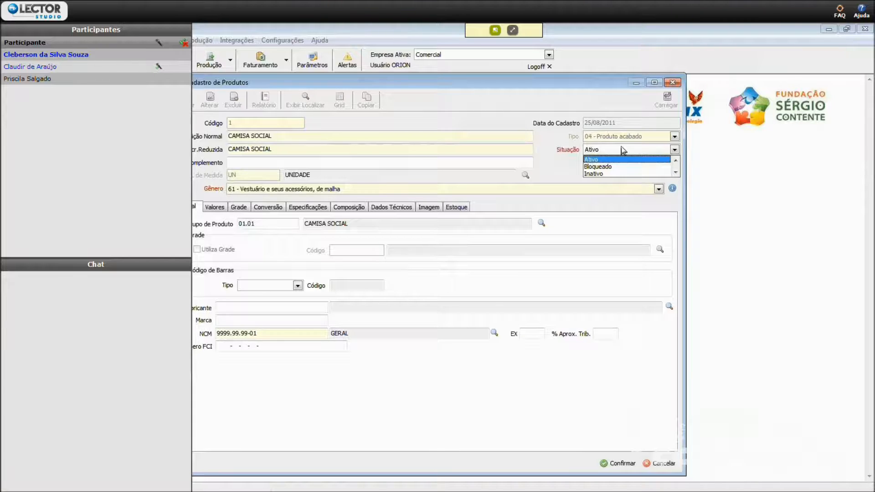
{"action": "left_click", "coordinate": [369, 164]}
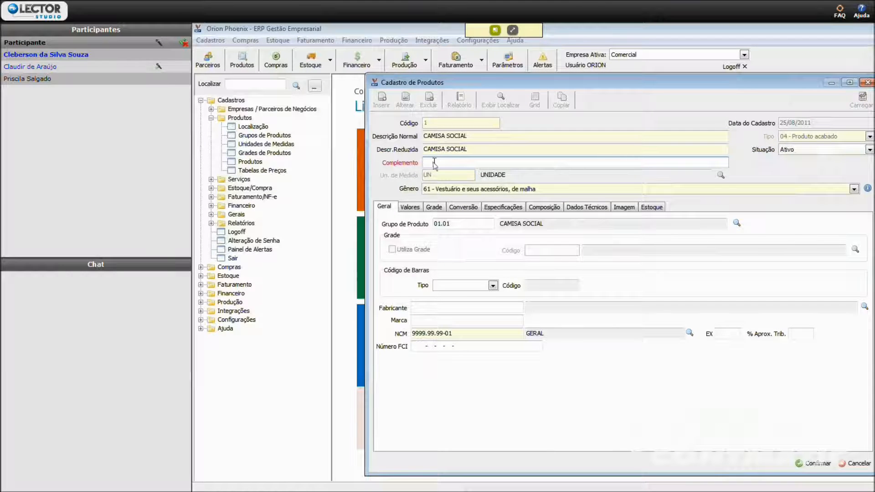
{"action": "left_click", "coordinate": [459, 137]}
{"action": "left_click", "coordinate": [486, 164]}
{"action": "left_click", "coordinate": [476, 333]}
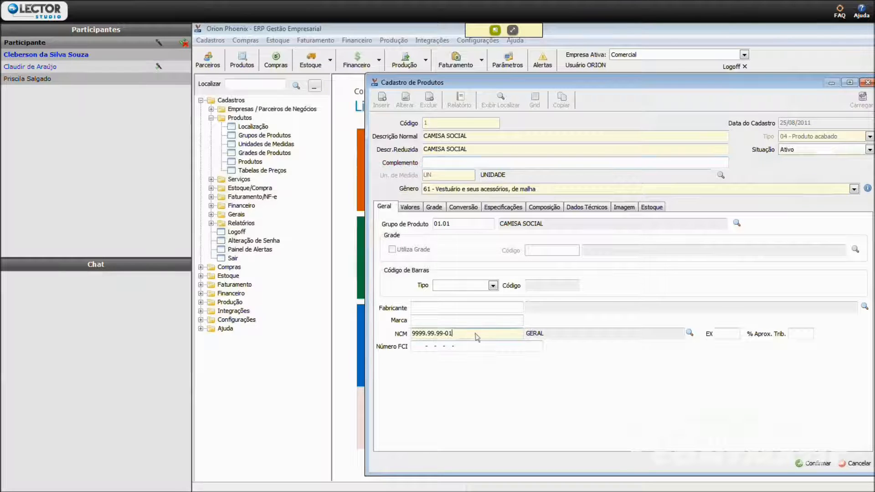
{"action": "left_click", "coordinate": [414, 333]}
{"action": "left_click", "coordinate": [470, 223]}
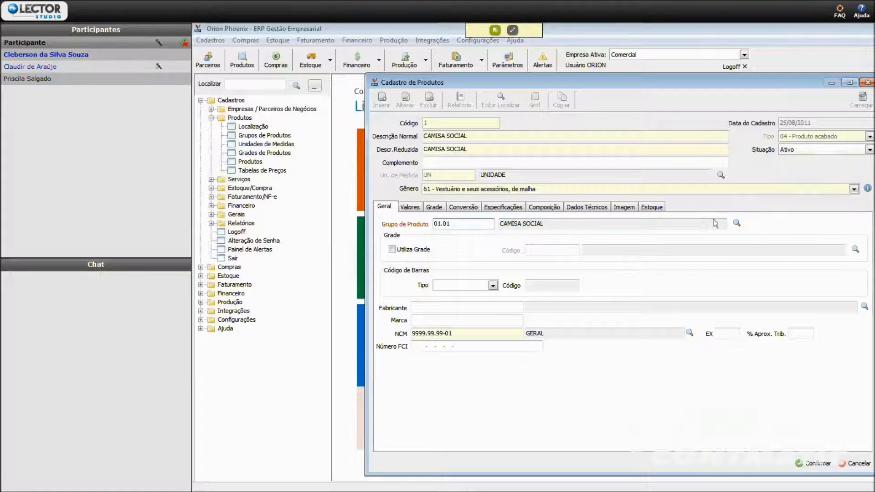
- Enable Utiliza Grade for the product, look up the available grids without loading one, and disable the option again
{"action": "left_click", "coordinate": [397, 250]}
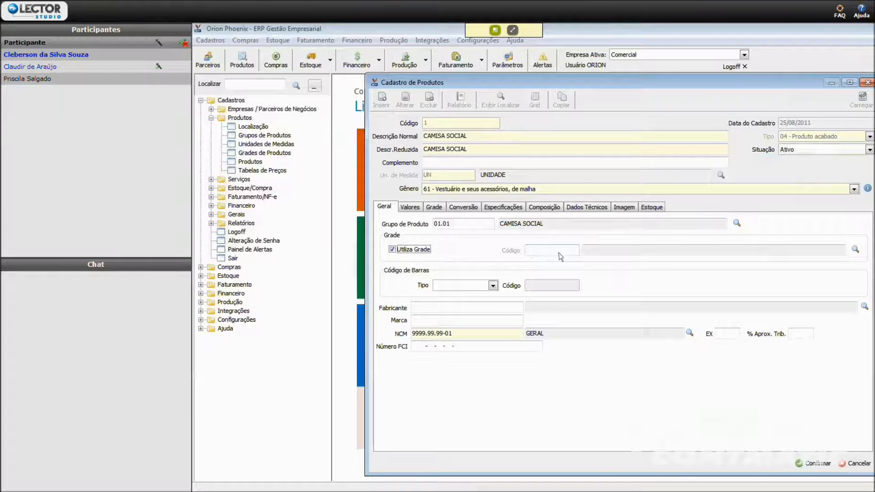
{"action": "left_click", "coordinate": [659, 249]}
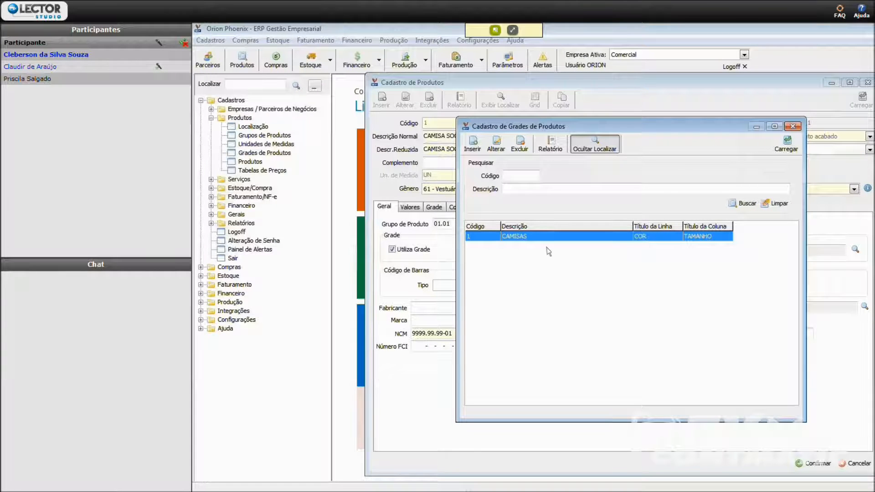
{"action": "left_click", "coordinate": [793, 127]}
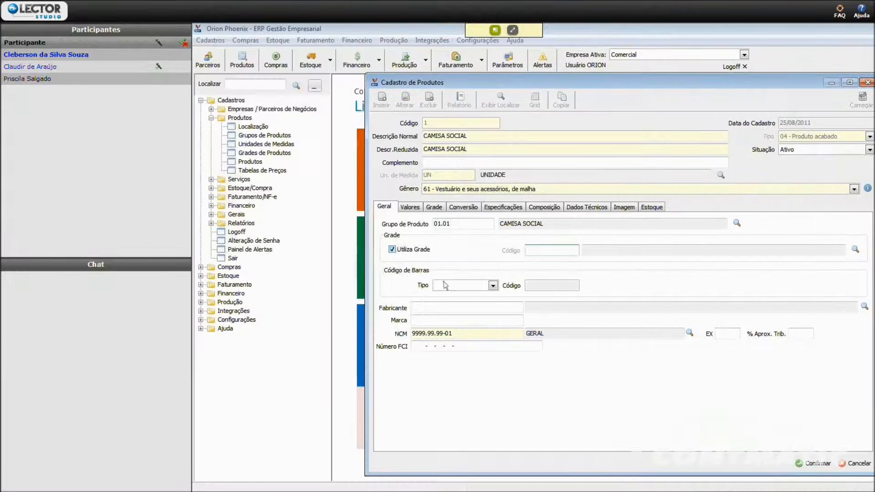
{"action": "left_click", "coordinate": [395, 250]}
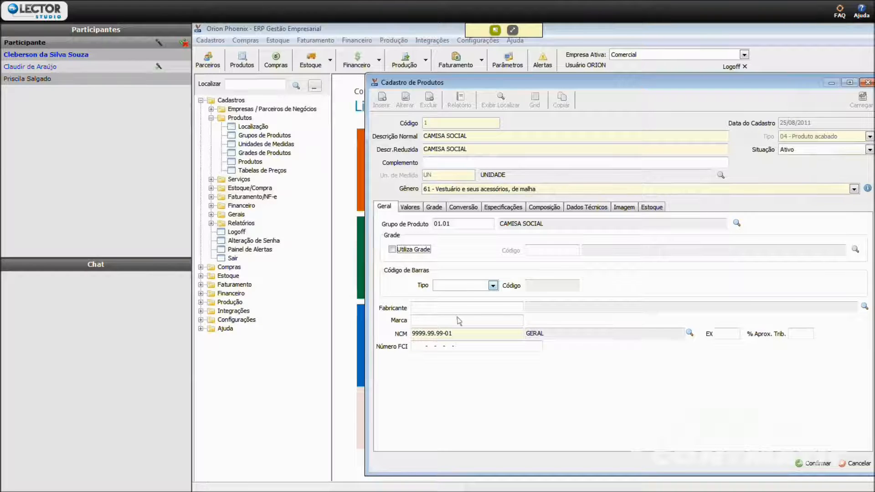
- Set the product's bar code type to Interno and enter the bar code 789523698
{"action": "left_click", "coordinate": [468, 286]}
{"action": "left_click", "coordinate": [467, 296]}
{"action": "left_click", "coordinate": [465, 287]}
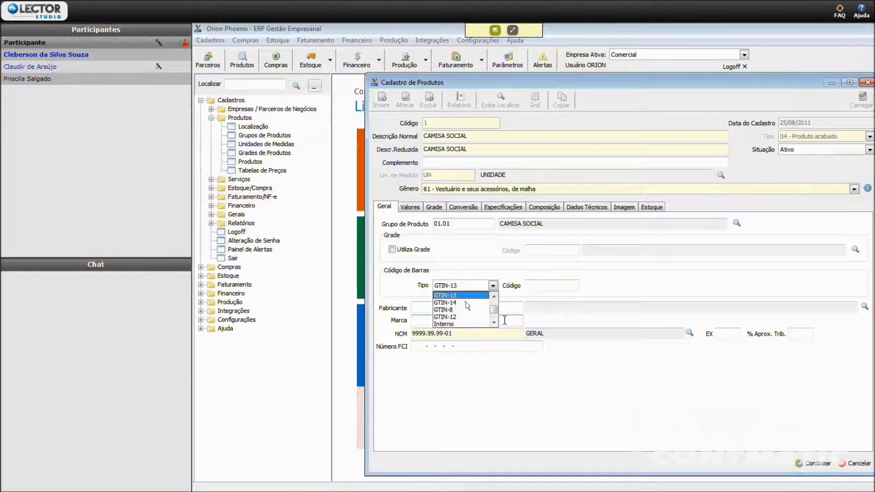
{"action": "left_click", "coordinate": [488, 324]}
{"action": "left_click", "coordinate": [493, 286]}
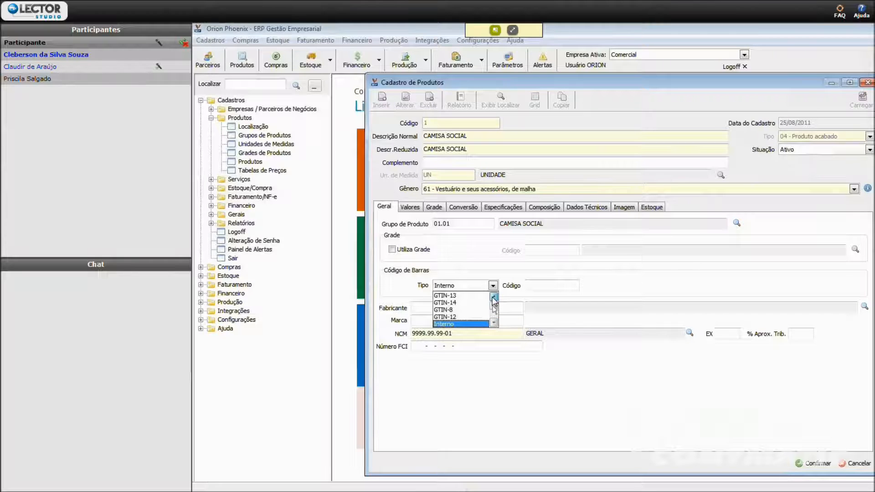
{"action": "left_click", "coordinate": [454, 287]}
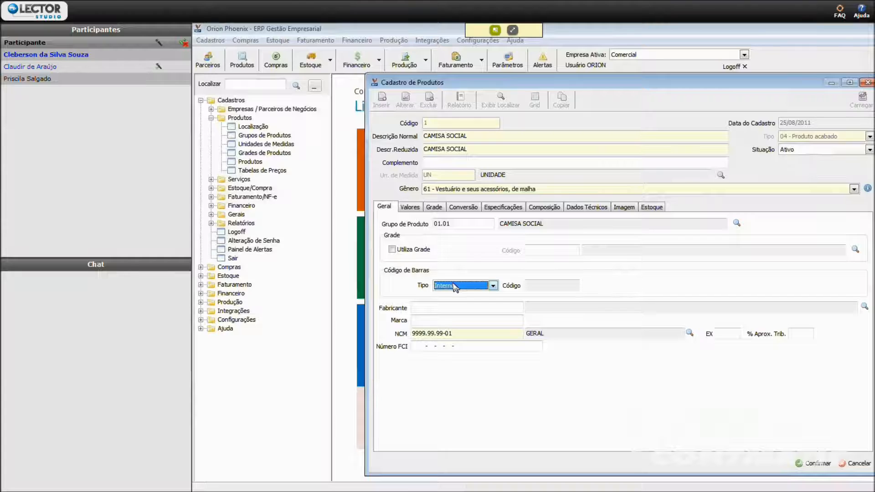
{"action": "left_click", "coordinate": [458, 289]}
{"action": "left_click", "coordinate": [458, 289]}
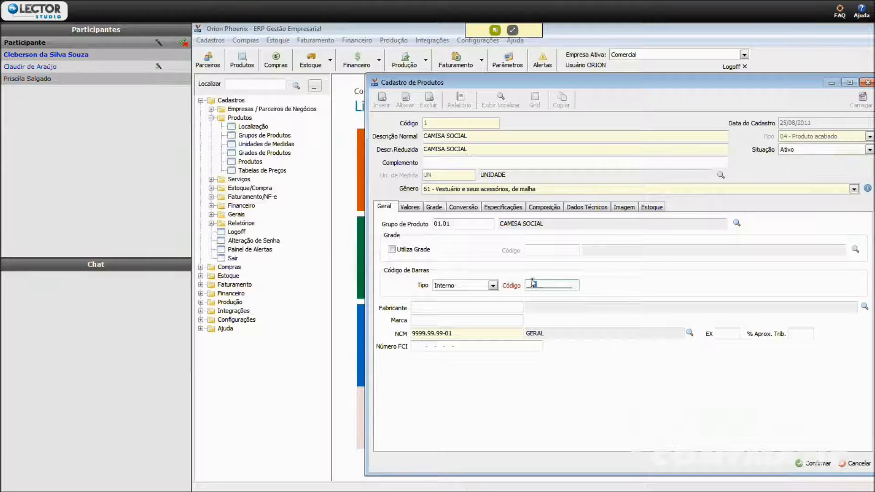
{"action": "type", "text": "789523698"}
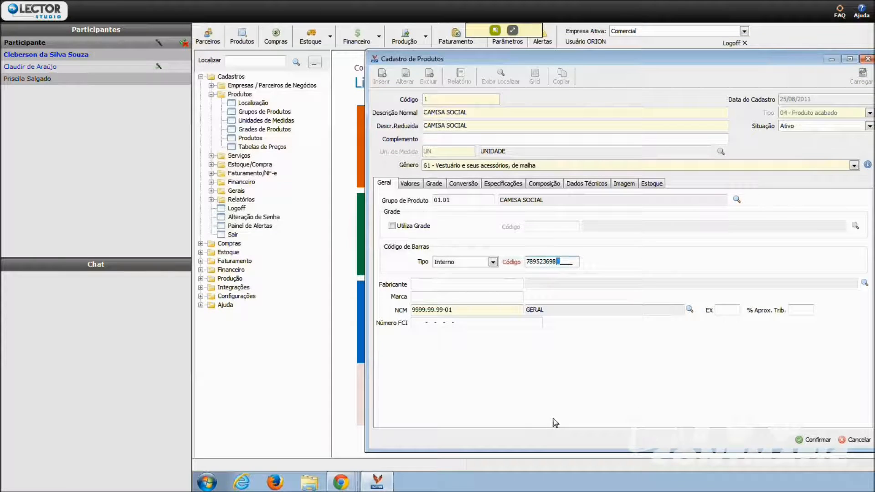
{"action": "key", "text": "Tab"}
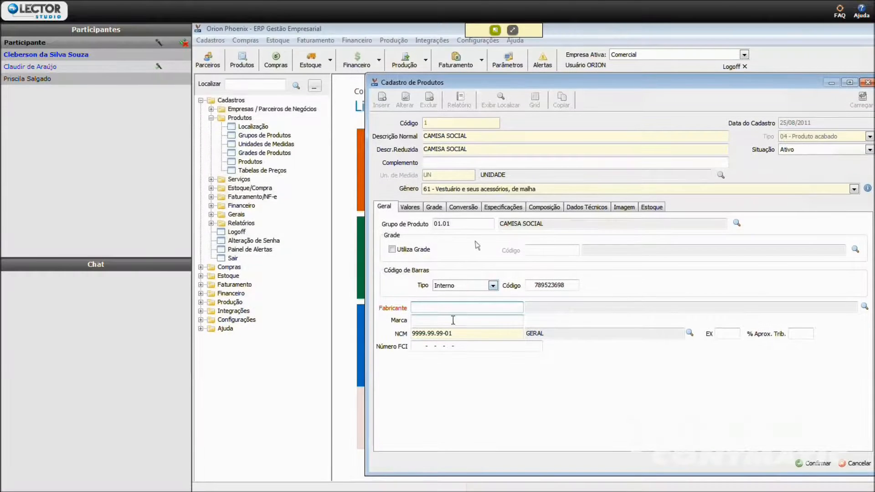
- Examine the Marca, NCM, EX, % Aprox. Trib. and Número FCI fields, including a brief look at the NCM register
{"action": "left_click", "coordinate": [452, 320]}
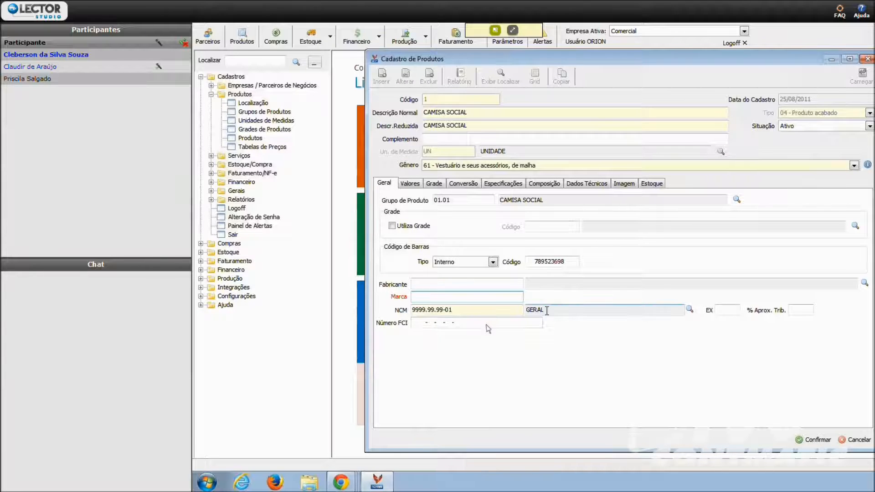
{"action": "left_click", "coordinate": [691, 310]}
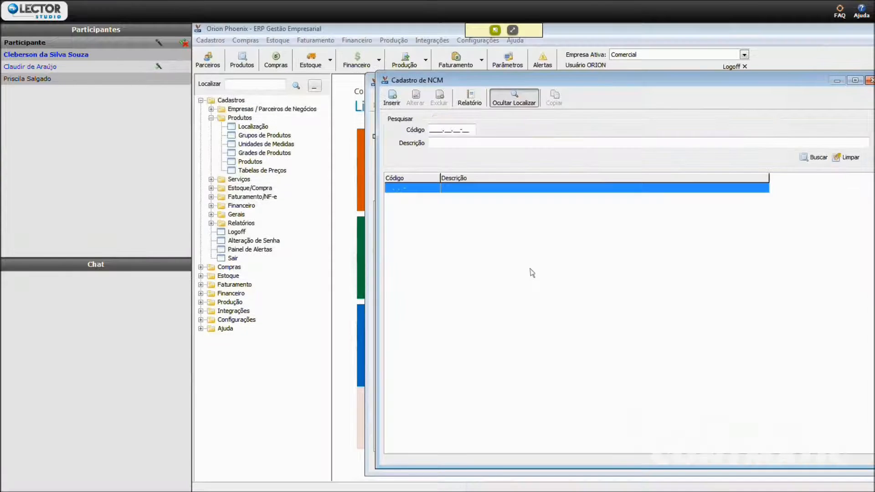
{"action": "key", "text": "Escape"}
{"action": "key", "text": "s"}
{"action": "left_click", "coordinate": [682, 78]}
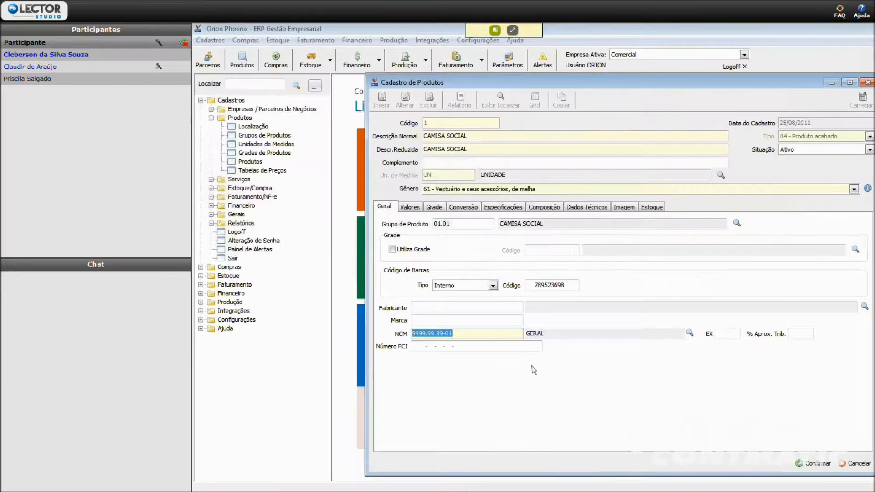
{"action": "key", "text": "Tab"}
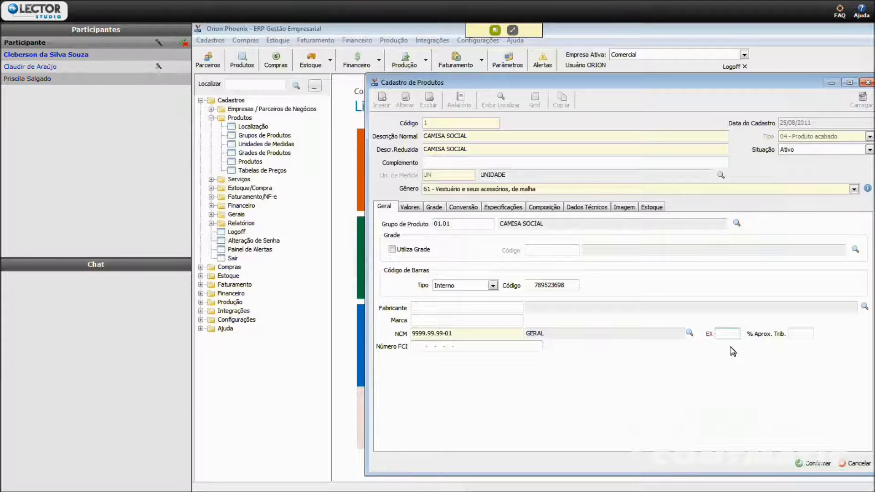
{"action": "left_click", "coordinate": [801, 334]}
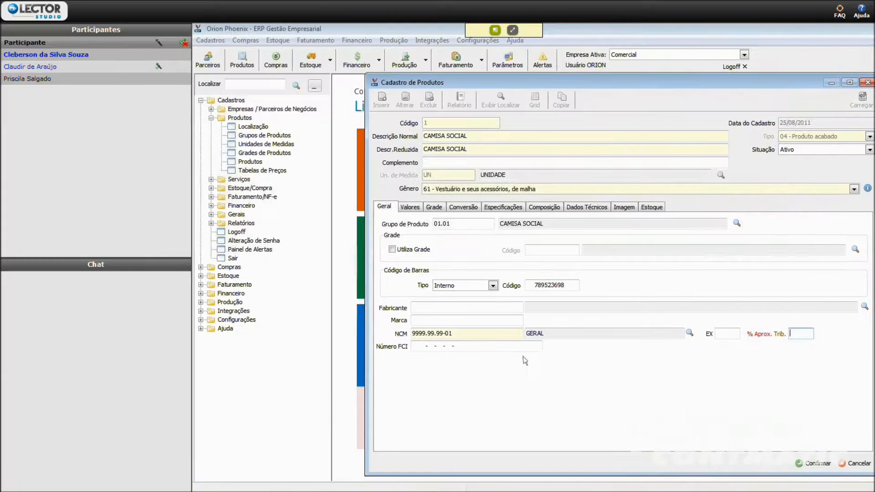
{"action": "left_click", "coordinate": [511, 348]}
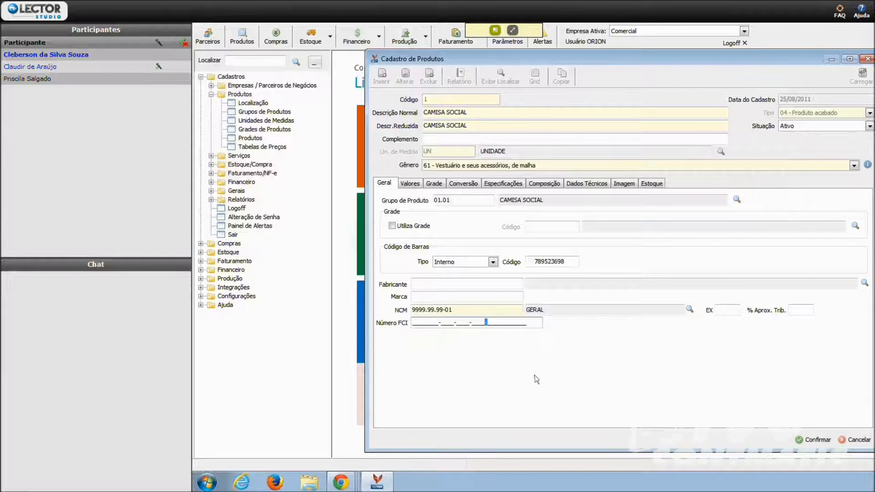
{"action": "left_click", "coordinate": [427, 324]}
{"action": "key", "text": "Home"}
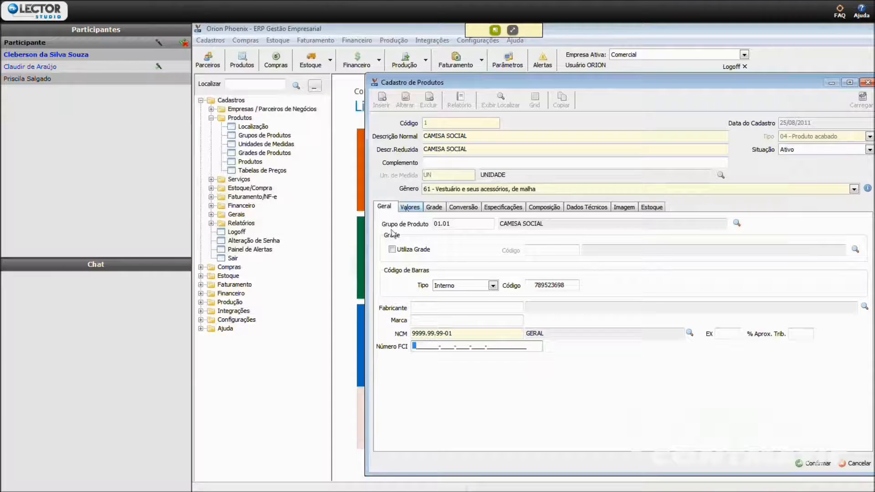
- Update the product's purchase and average cost values and apply the markup over Valor da Última Compra
{"action": "left_click", "coordinate": [409, 183]}
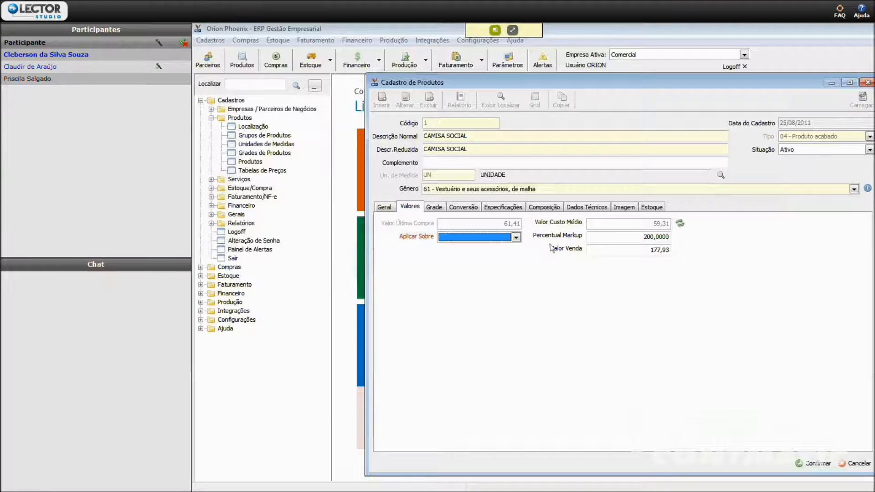
{"action": "left_click", "coordinate": [679, 223]}
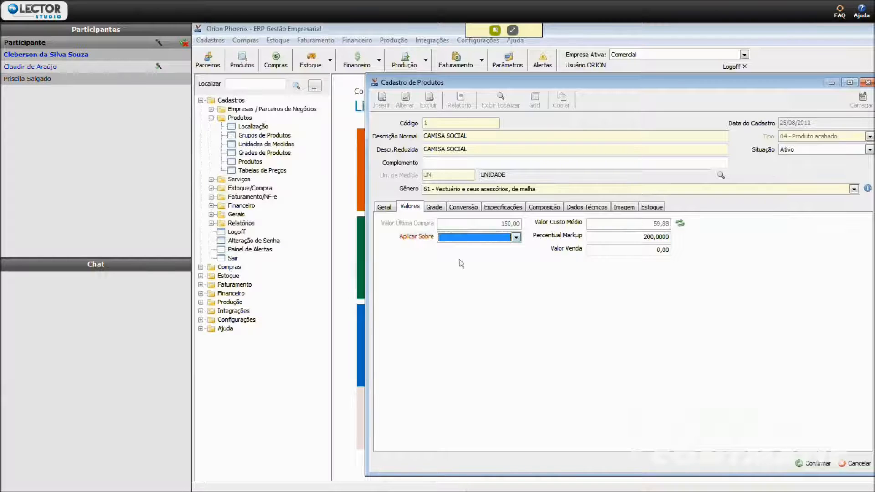
{"action": "left_click", "coordinate": [515, 237]}
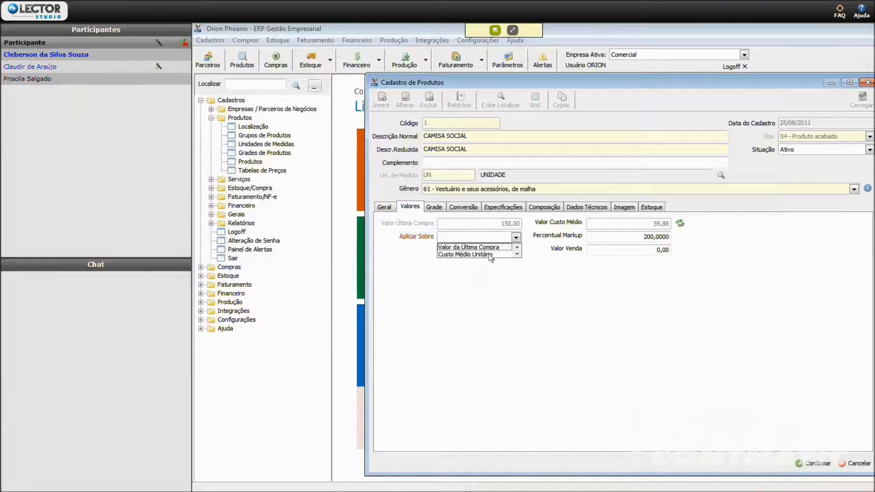
{"action": "left_click", "coordinate": [473, 247]}
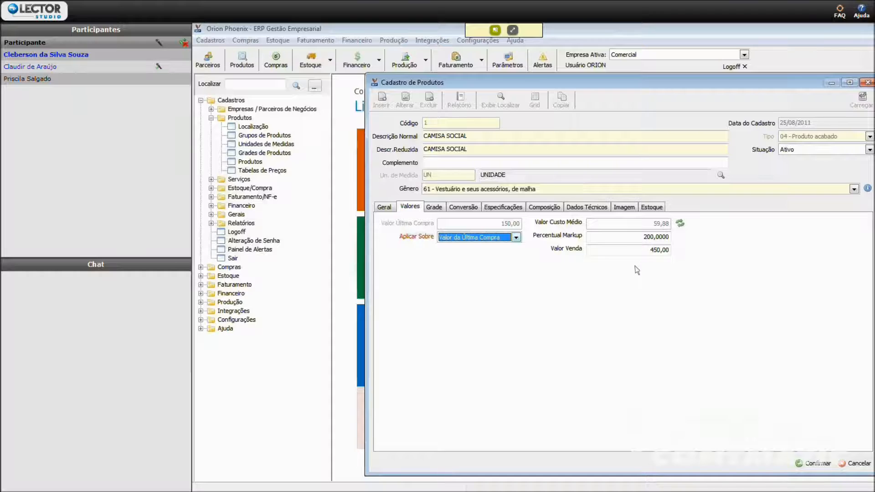
- Add a product unit conversion described as CAIXA with factor 12 and unit CX, and delete the TONELADA conversion
{"action": "left_click", "coordinate": [434, 208]}
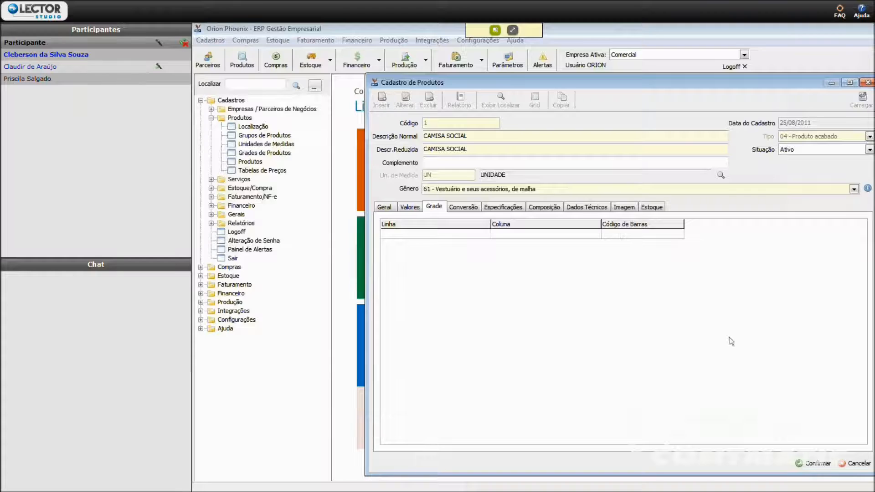
{"action": "left_click", "coordinate": [459, 211]}
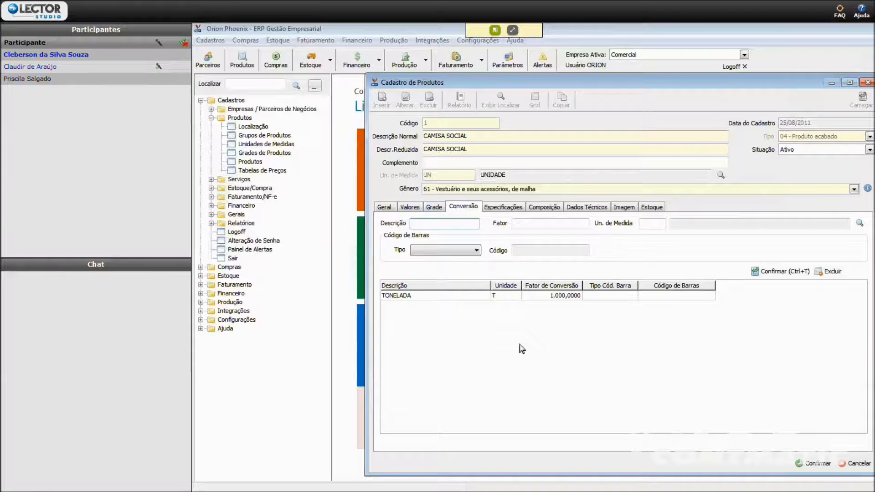
{"action": "type", "text": "CAIXA"}
{"action": "key", "text": "Tab"}
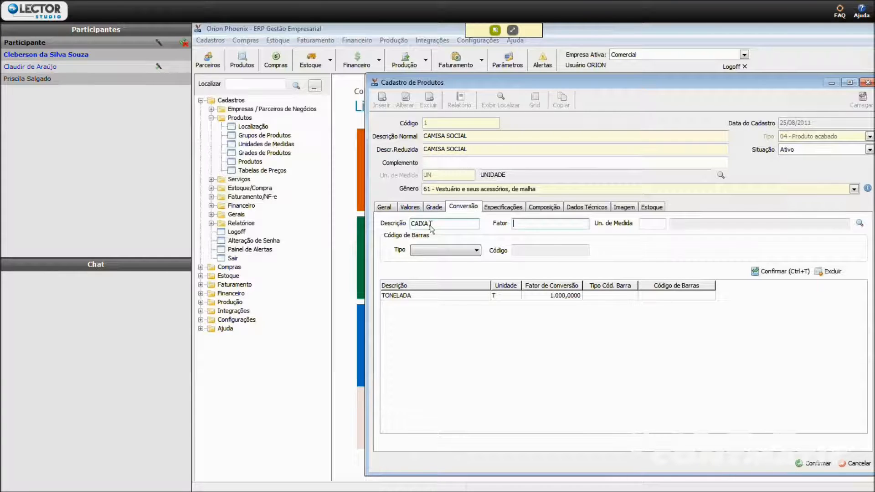
{"action": "type", "text": "12"}
{"action": "key", "text": "Tab"}
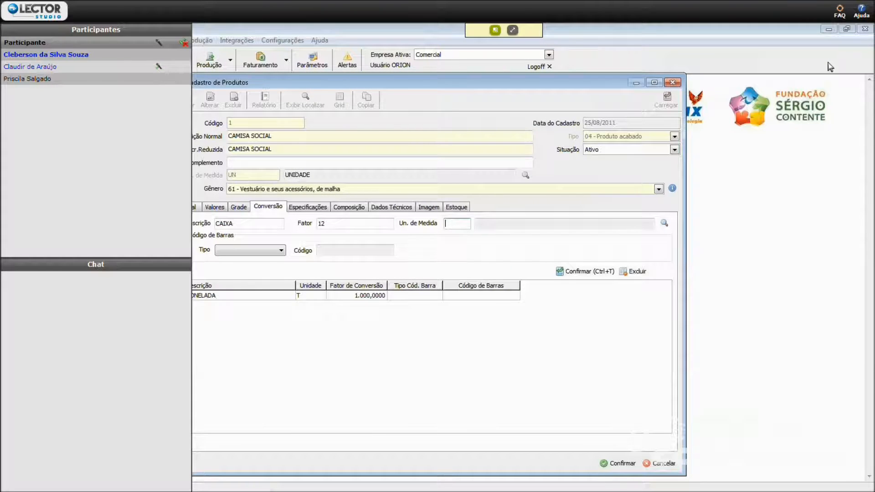
{"action": "left_click", "coordinate": [665, 223]}
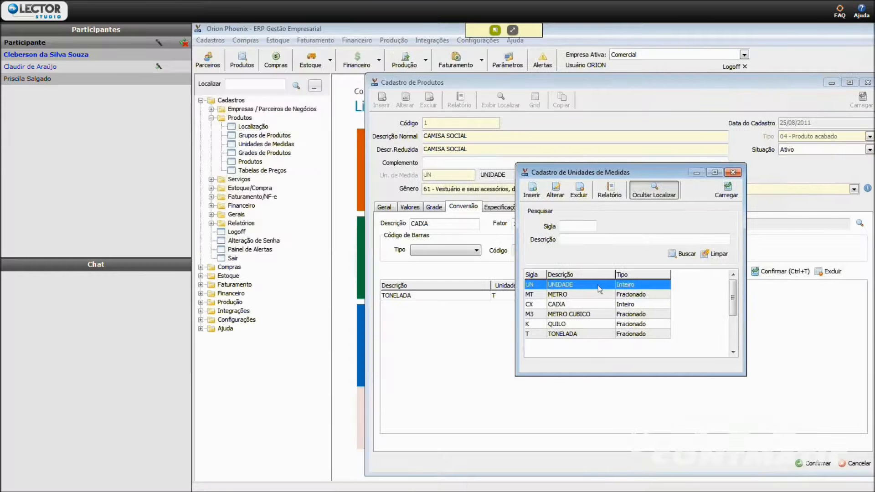
{"action": "left_click", "coordinate": [572, 303]}
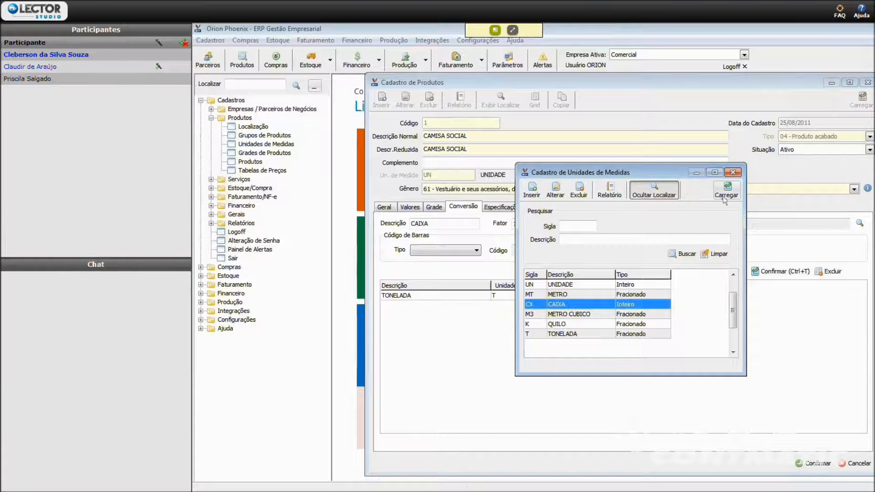
{"action": "left_click", "coordinate": [723, 196]}
{"action": "key", "text": "Tab"}
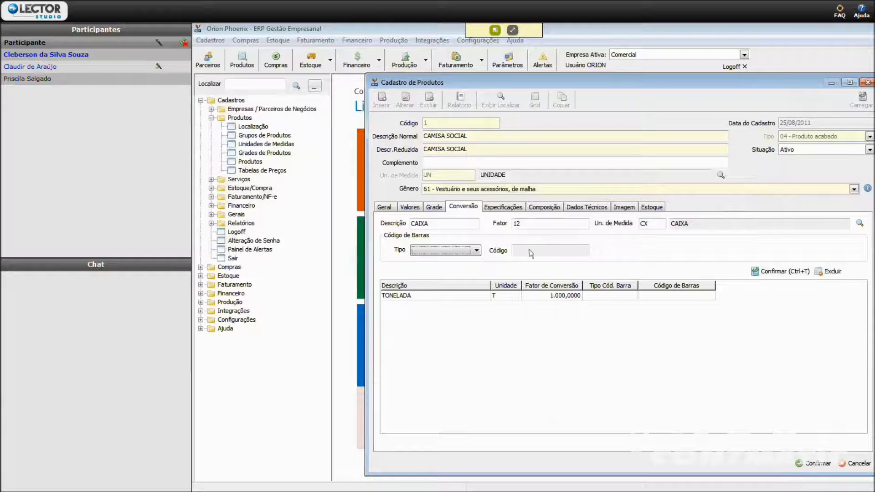
{"action": "left_click", "coordinate": [767, 272]}
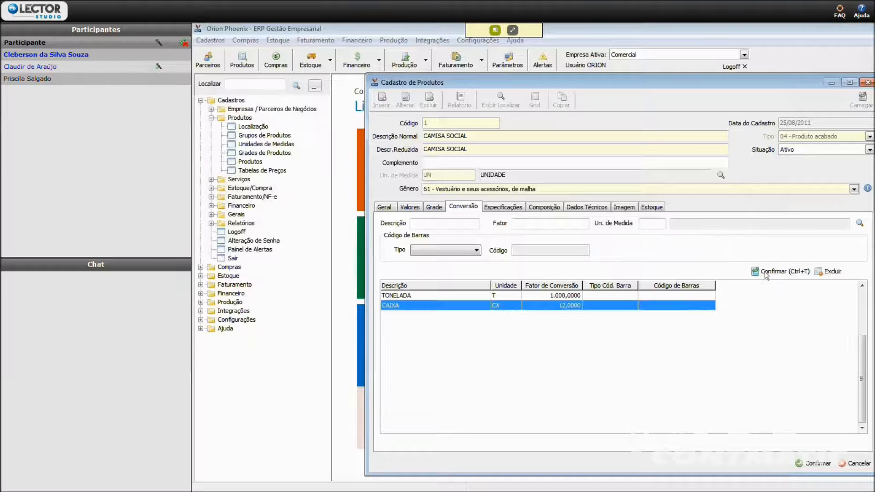
{"action": "left_click", "coordinate": [629, 297]}
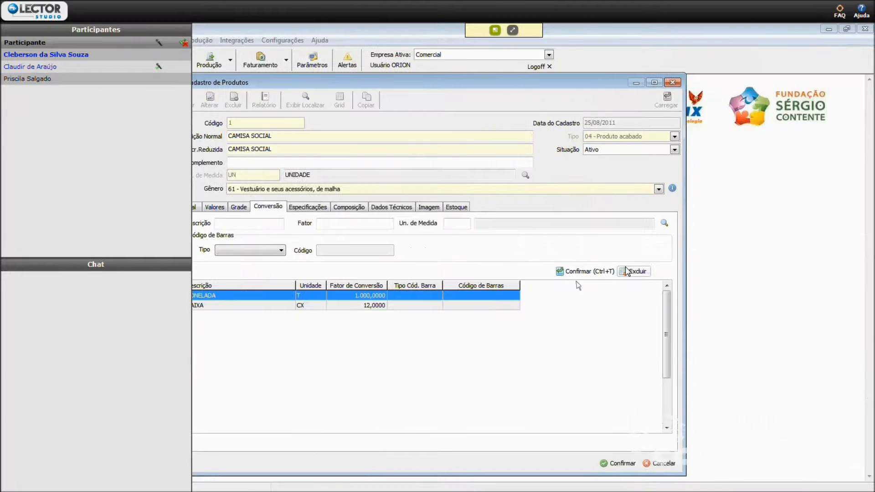
{"action": "left_click", "coordinate": [826, 272]}
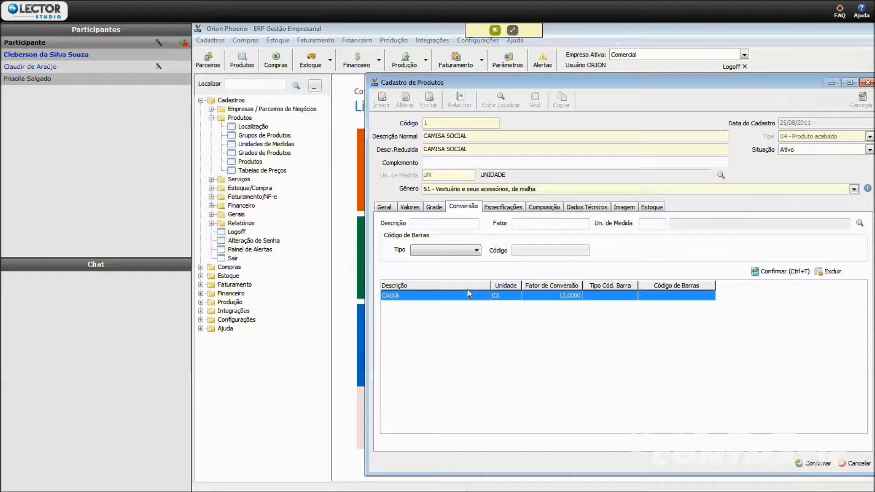
- Examine the product's specifications, composition, technical data and image sections, including the option to show technical information on the NF
{"action": "left_click", "coordinate": [503, 207]}
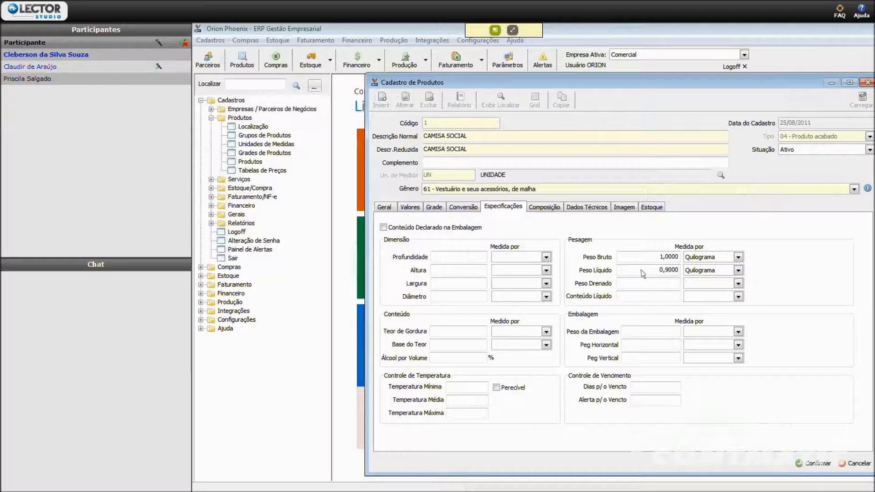
{"action": "left_click", "coordinate": [544, 207]}
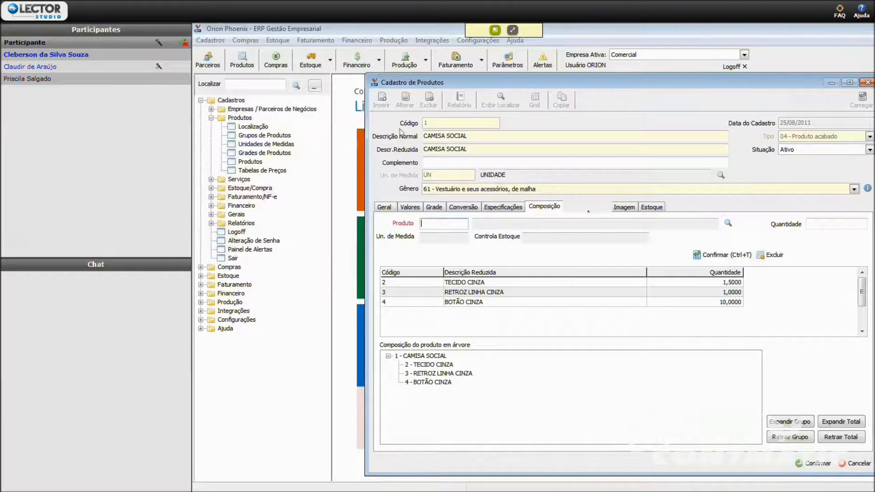
{"action": "left_click", "coordinate": [585, 209]}
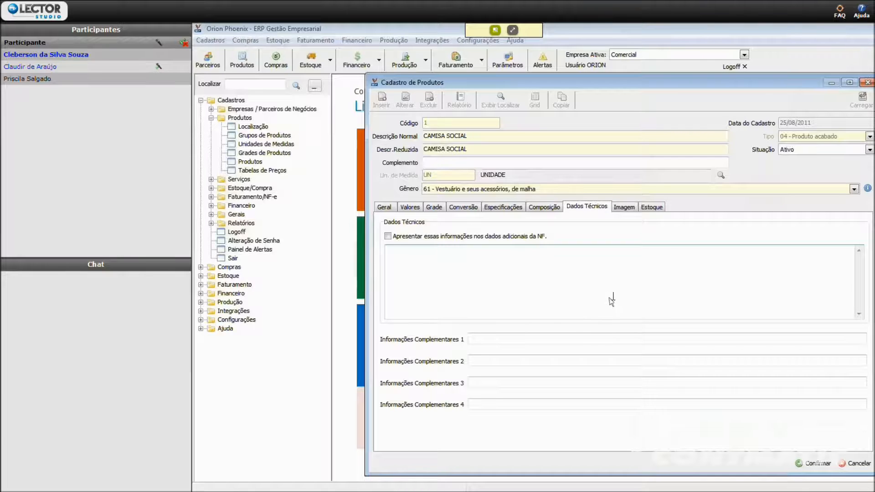
{"action": "left_click", "coordinate": [388, 236]}
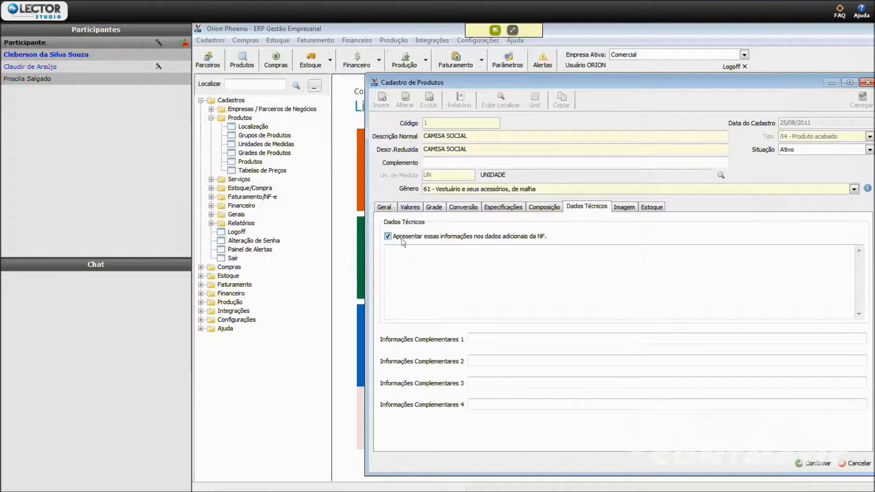
{"action": "left_click", "coordinate": [622, 206]}
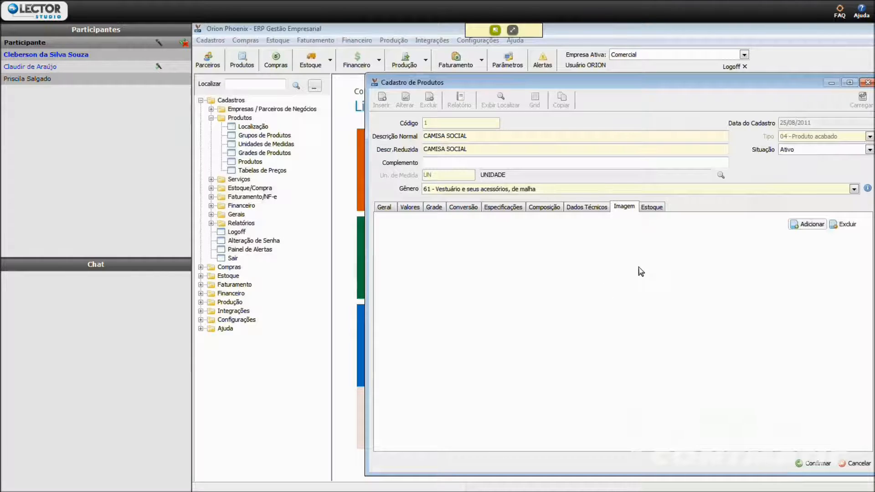
- Examine the product's stock settings: minimum and maximum stock, economic lot, order point and default location
{"action": "left_click", "coordinate": [659, 212]}
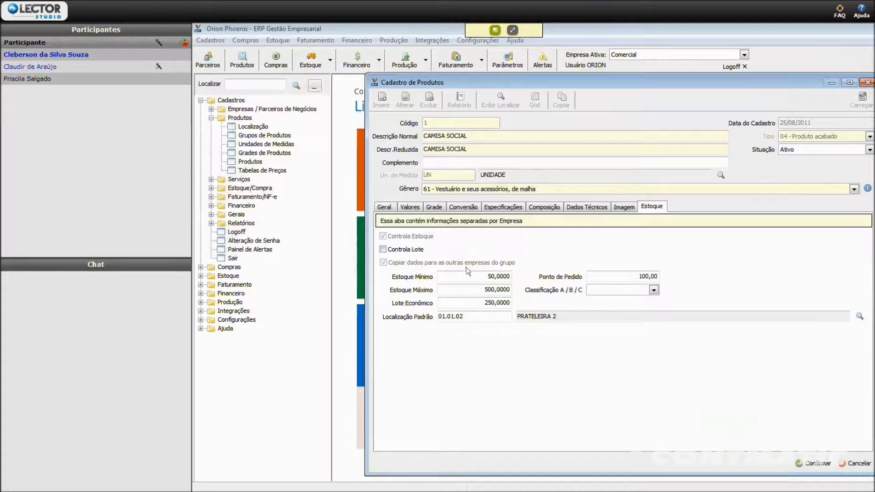
{"action": "left_click", "coordinate": [477, 277]}
{"action": "left_click", "coordinate": [477, 290]}
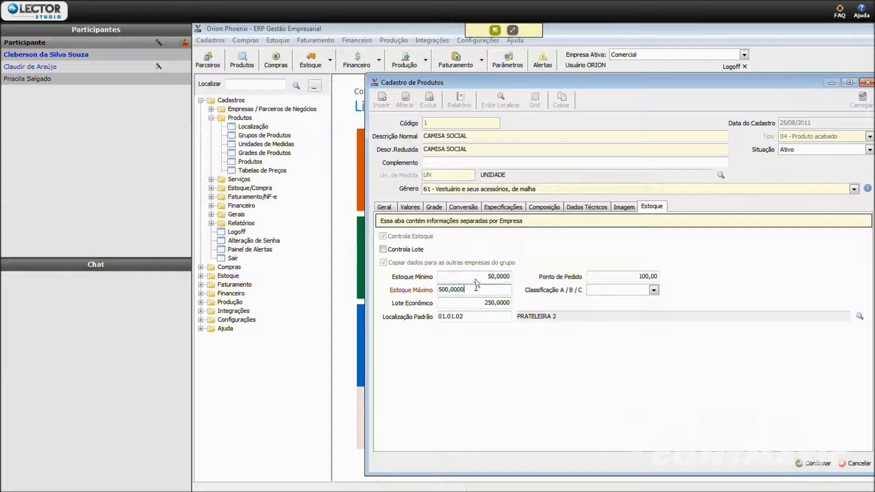
{"action": "left_click", "coordinate": [474, 302]}
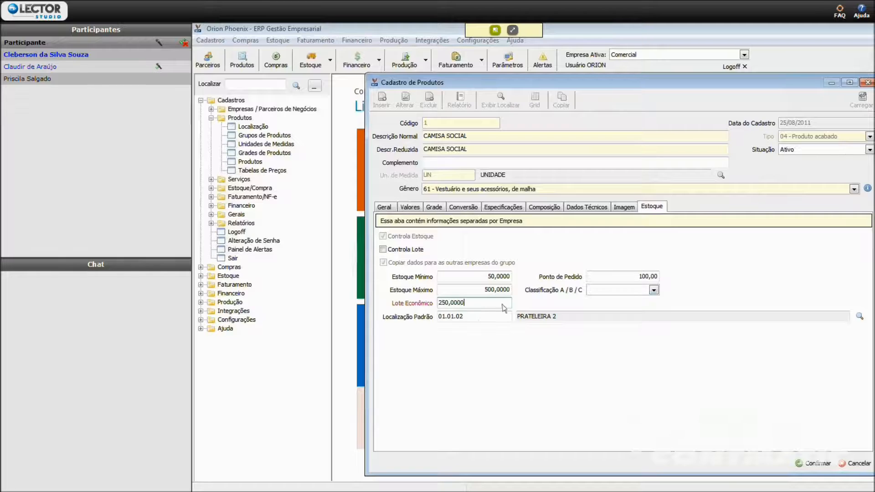
{"action": "left_click", "coordinate": [609, 277]}
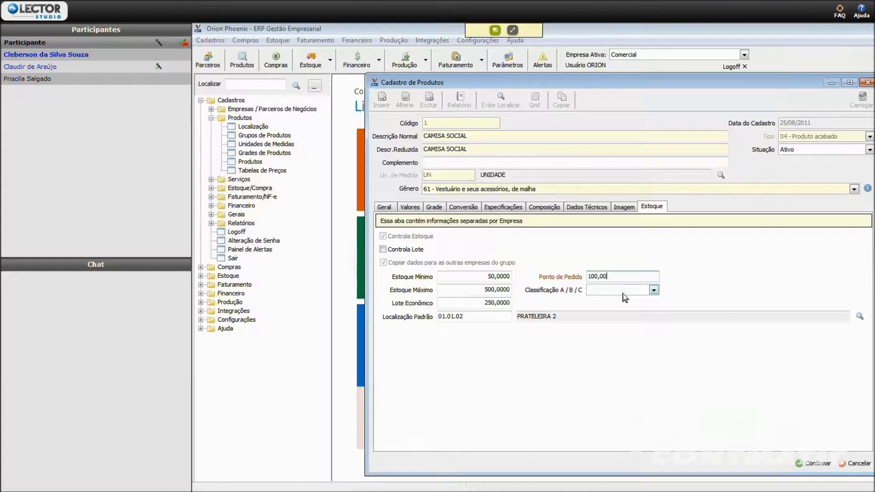
{"action": "left_click", "coordinate": [493, 319]}
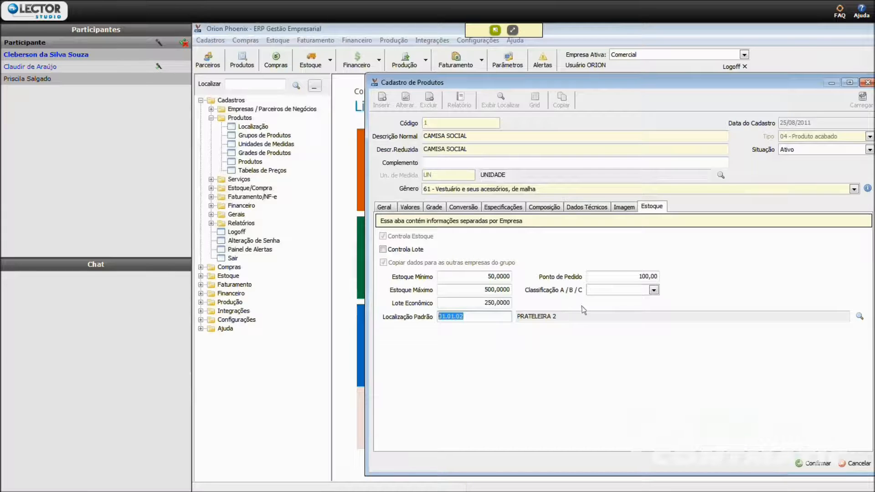
- Save the CAMISA SOCIAL product record and close the product register
{"action": "left_click", "coordinate": [813, 464]}
{"action": "left_click", "coordinate": [616, 266]}
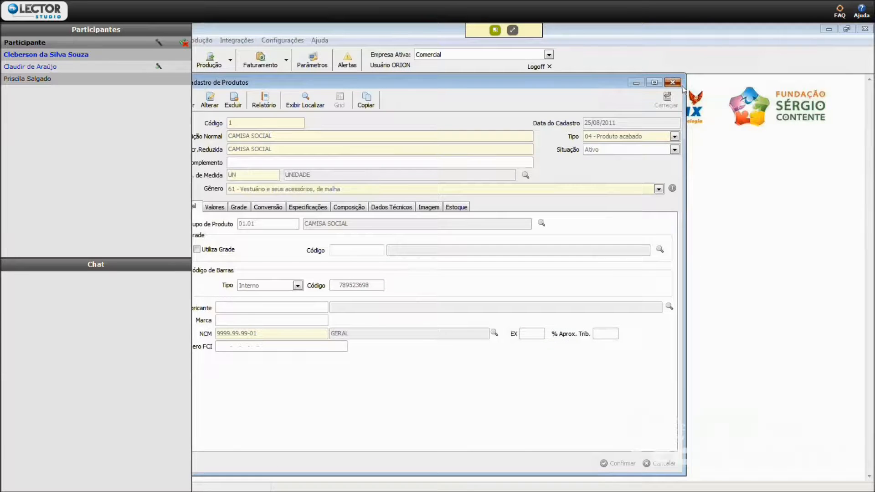
{"action": "left_click", "coordinate": [671, 82]}
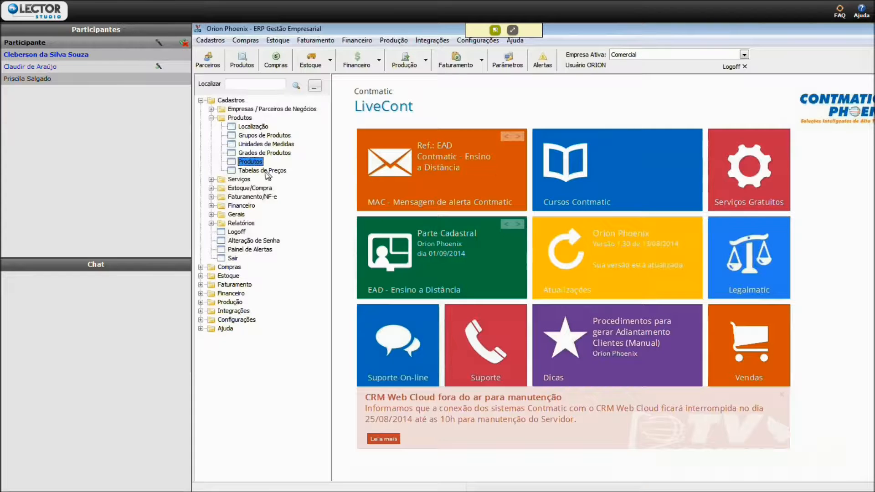
- Look up the registered price tables, open TABELA PADRÃO for editing and review its type options, keeping Padrão
{"action": "left_click", "coordinate": [266, 172]}
{"action": "double_click", "coordinate": [265, 172]}
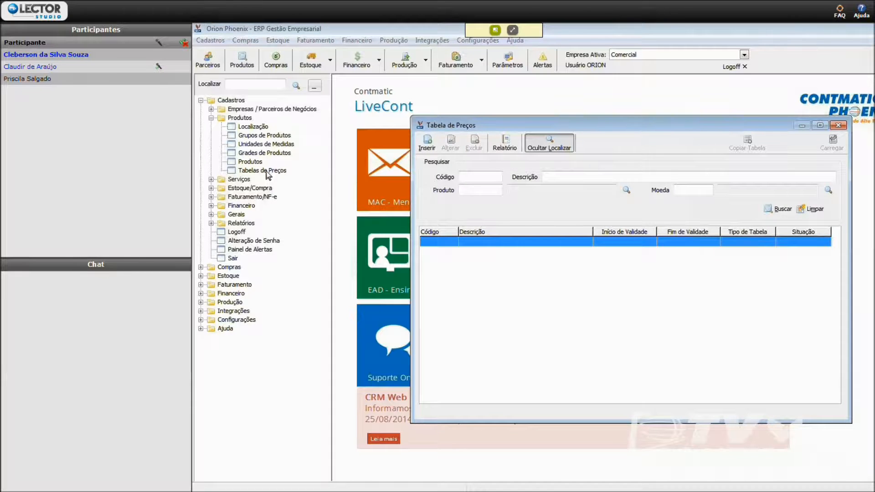
{"action": "left_click", "coordinate": [573, 210]}
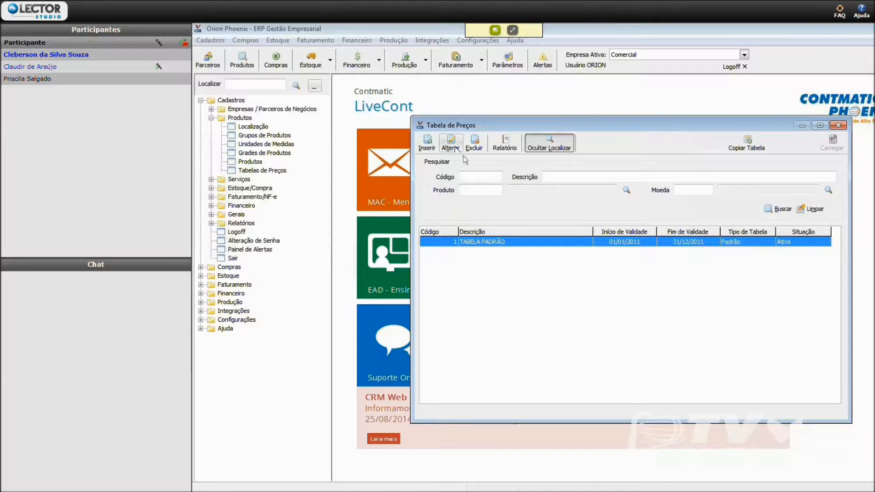
{"action": "left_click", "coordinate": [451, 145]}
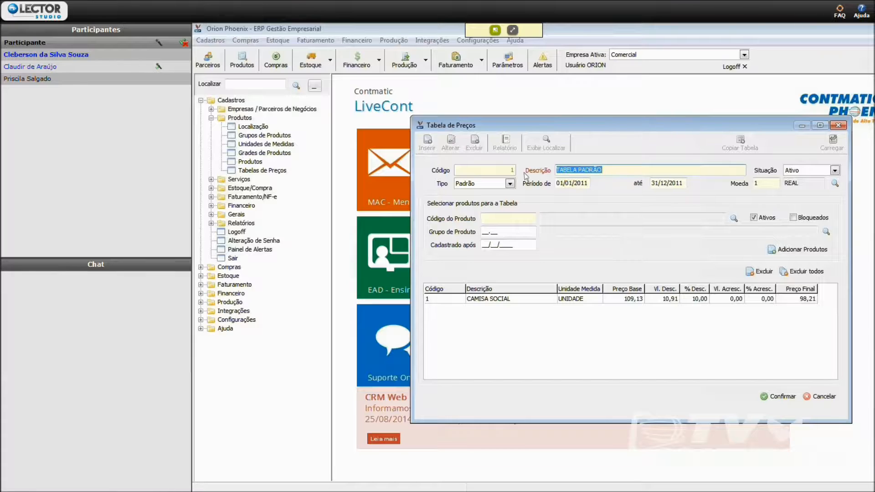
{"action": "left_click", "coordinate": [487, 184]}
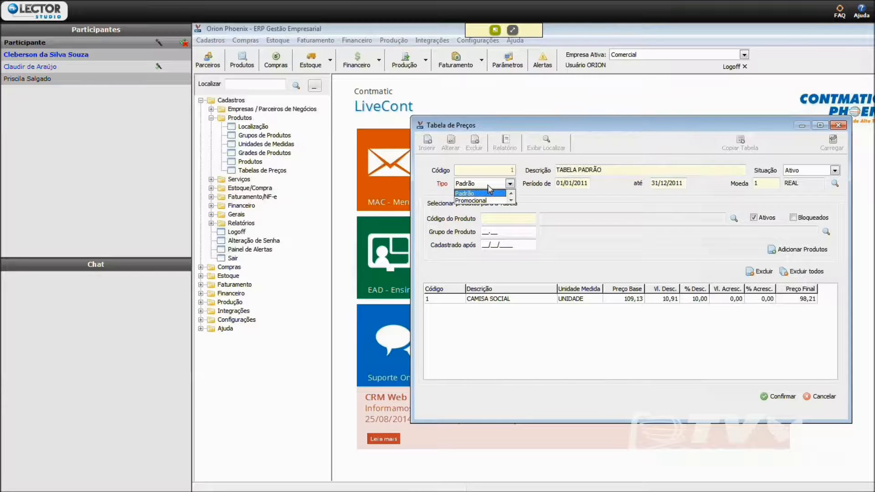
{"action": "left_click", "coordinate": [487, 193]}
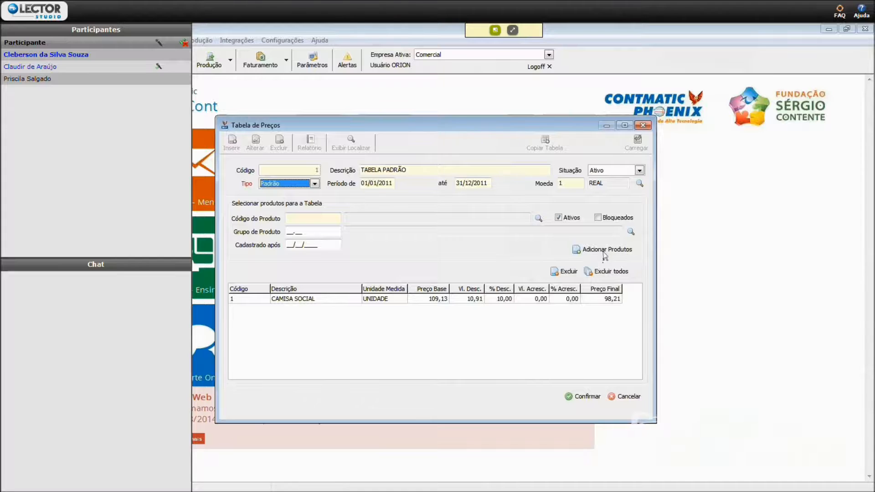
- Add the active products to TABELA PADRÃO, look over the discount and surcharge columns, and close the table without saving
{"action": "left_click", "coordinate": [604, 252]}
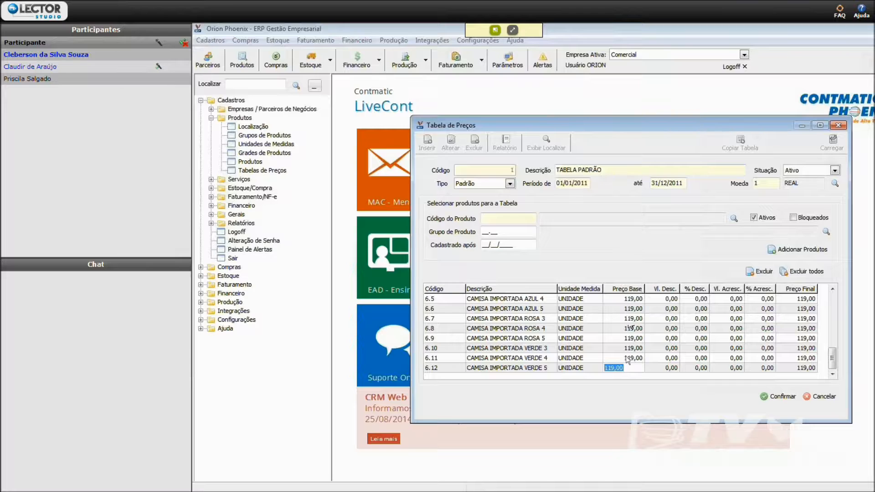
{"action": "left_click", "coordinate": [664, 301]}
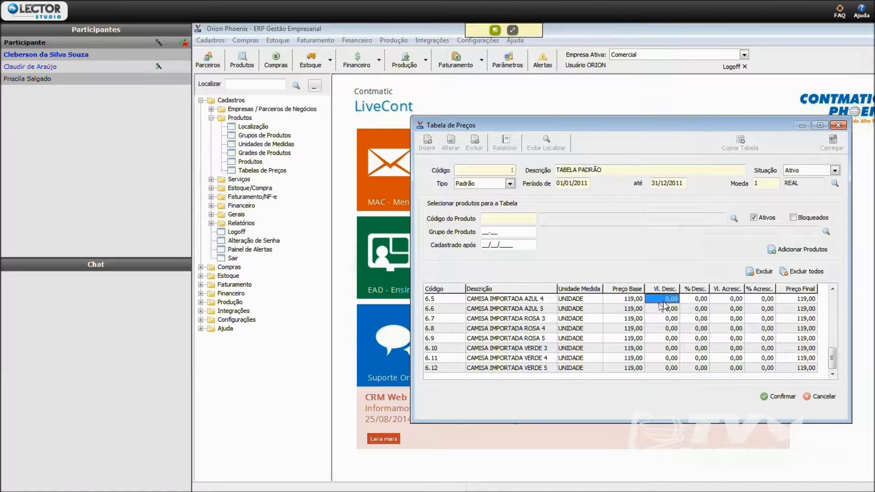
{"action": "left_click", "coordinate": [696, 302]}
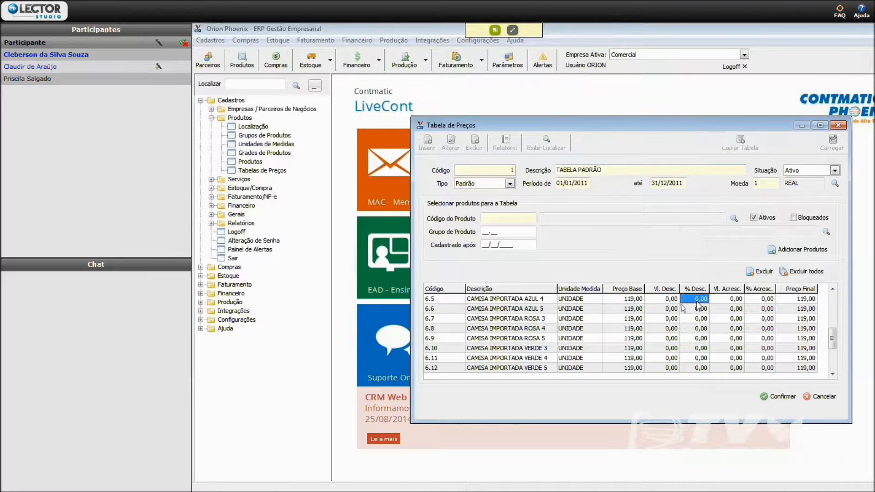
{"action": "key", "text": "Tab"}
{"action": "key", "text": "Tab"}
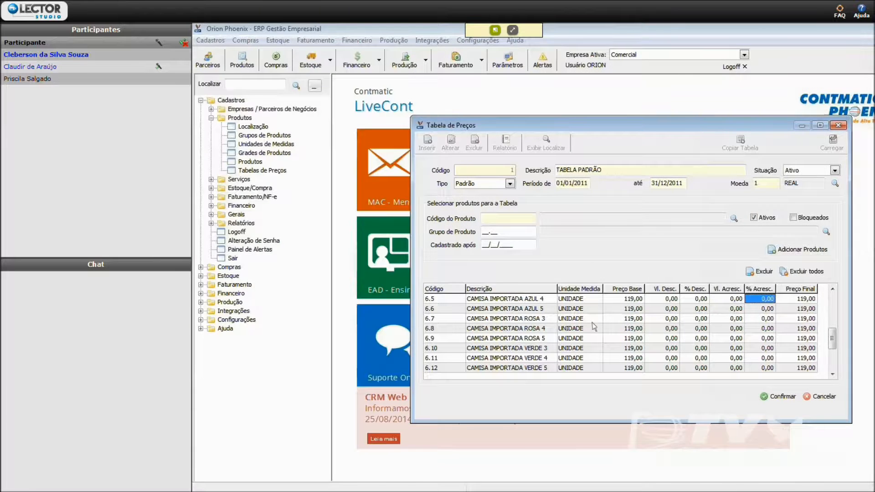
{"action": "left_click", "coordinate": [823, 397]}
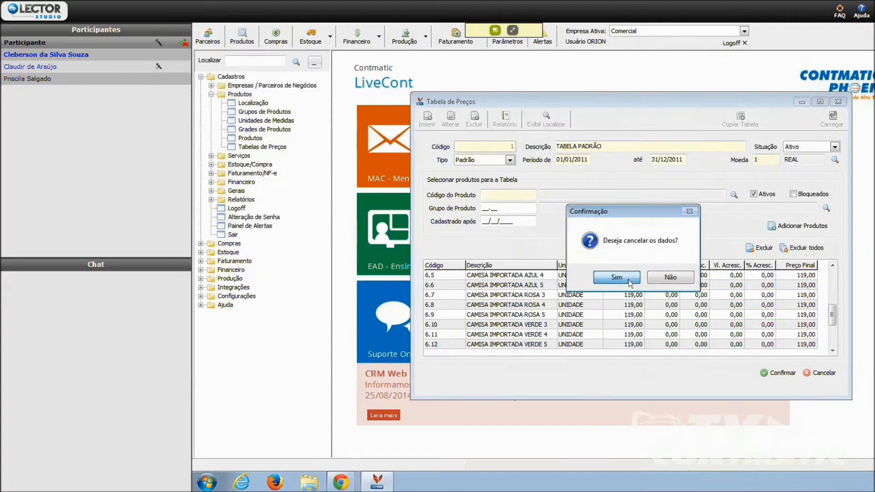
{"action": "left_click", "coordinate": [629, 282]}
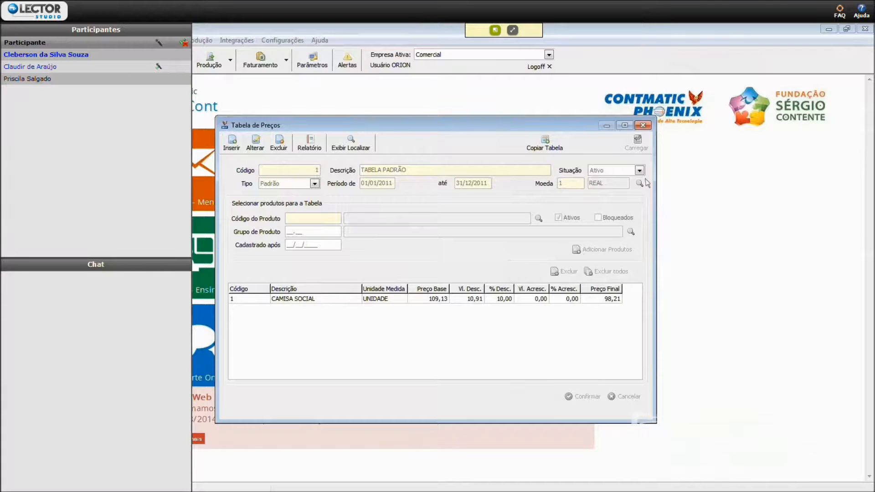
{"action": "left_click", "coordinate": [642, 125]}
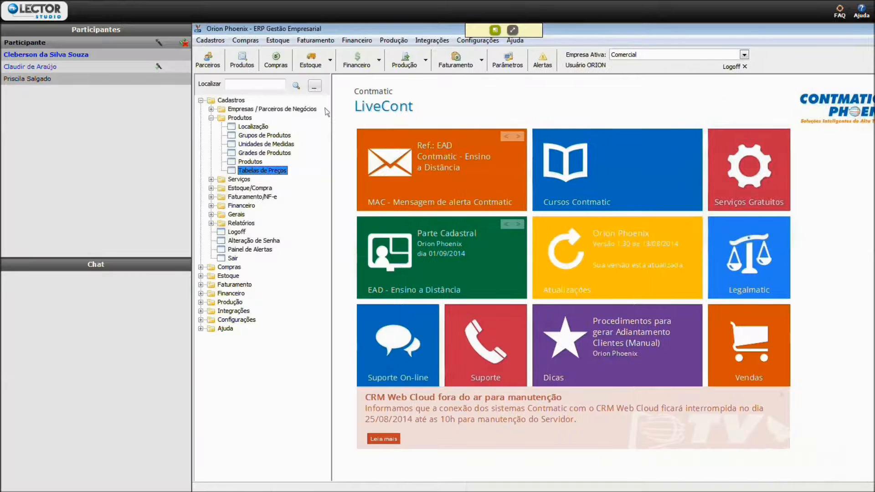
- Look up the registered services and open the SERVIÇOS CONTÁBEIS record for editing
{"action": "left_click", "coordinate": [211, 118]}
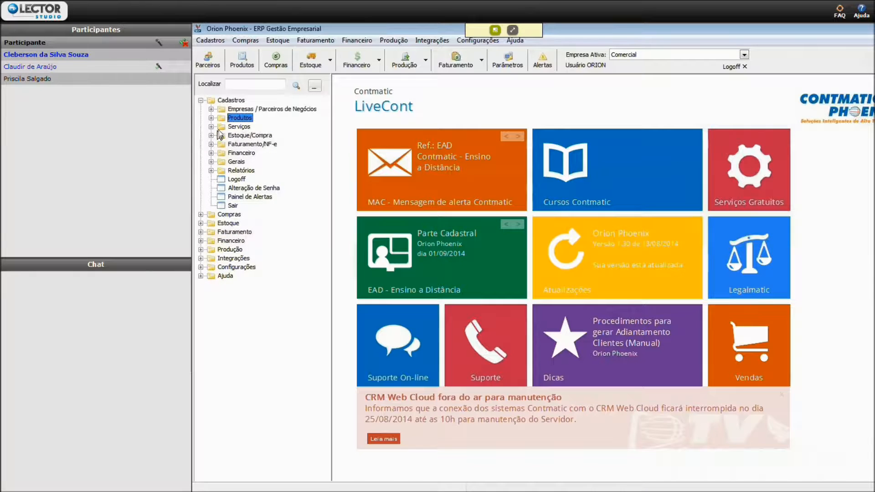
{"action": "left_click", "coordinate": [210, 127]}
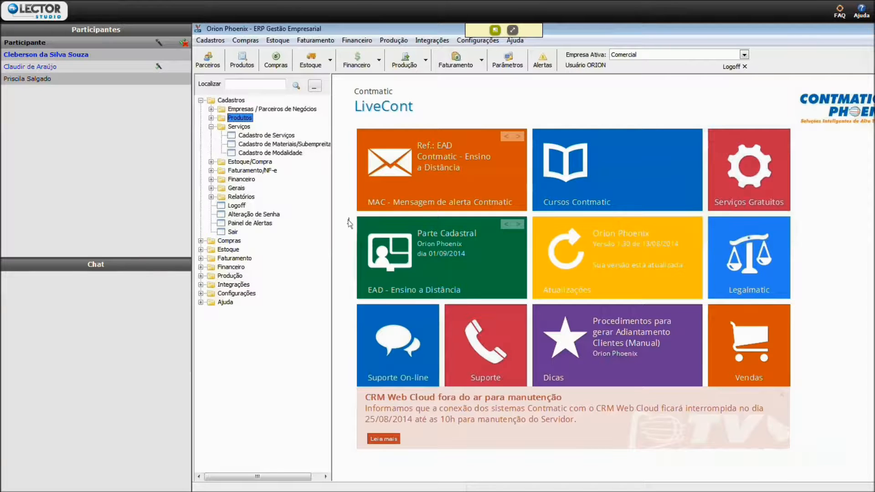
{"action": "left_click", "coordinate": [267, 136]}
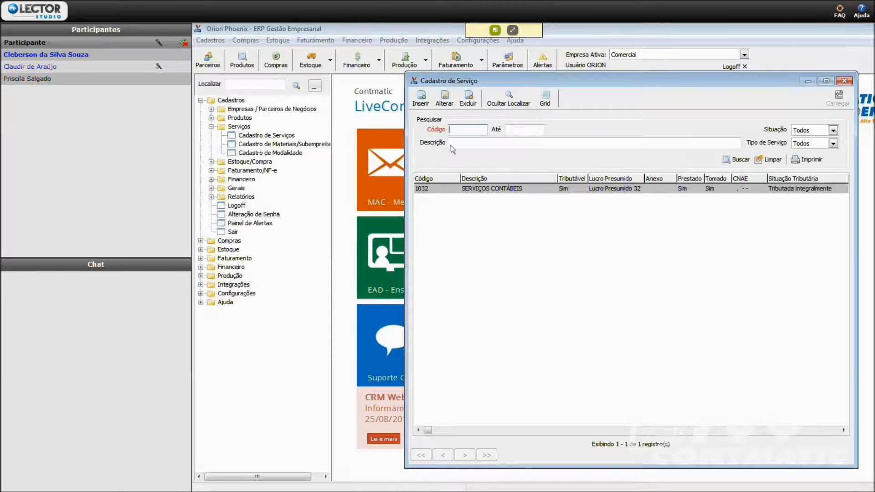
{"action": "double_click", "coordinate": [448, 188]}
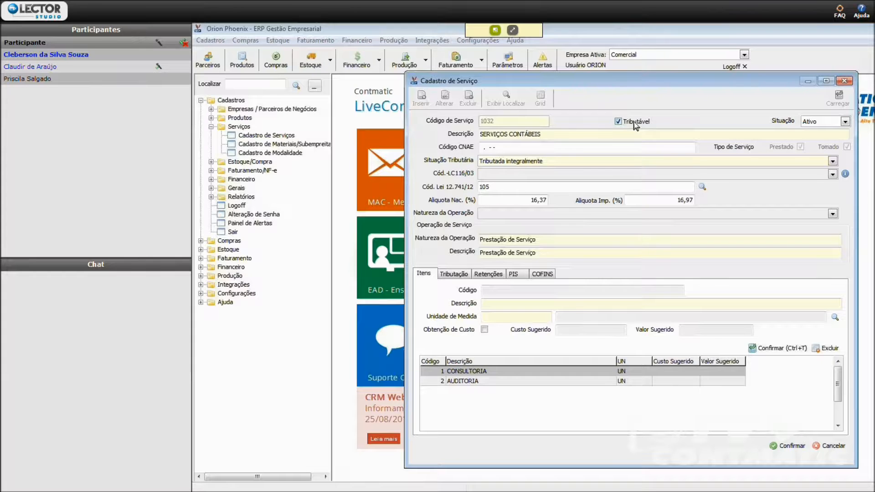
- Review the service's status, CNAE code, tax situation and LC116/03 code, keeping Ativo and Tributada integralmente
{"action": "left_click", "coordinate": [825, 122]}
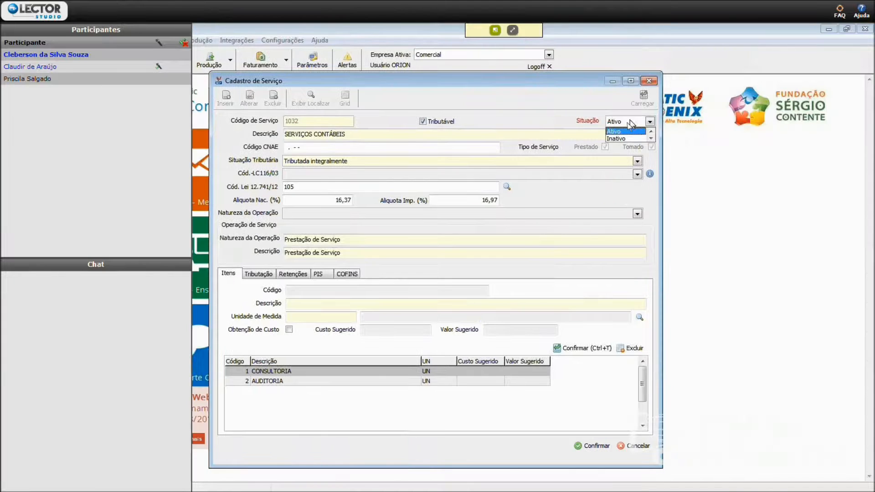
{"action": "left_click", "coordinate": [631, 123]}
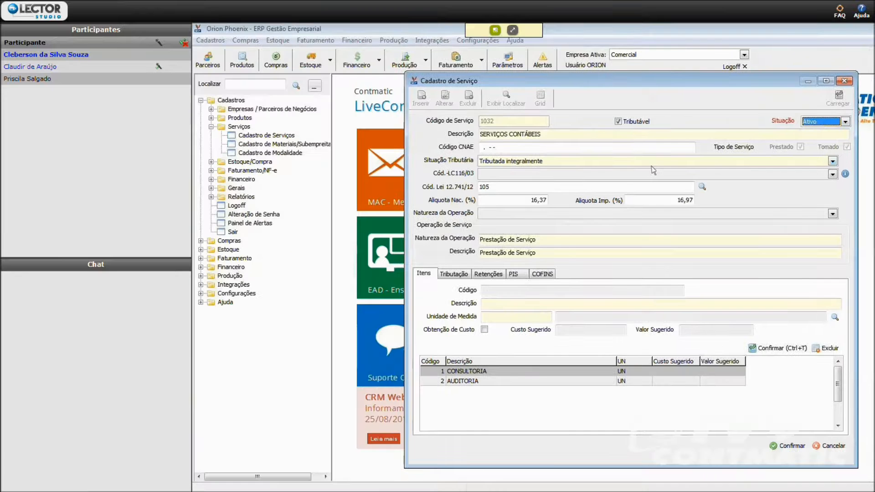
{"action": "left_click", "coordinate": [542, 148]}
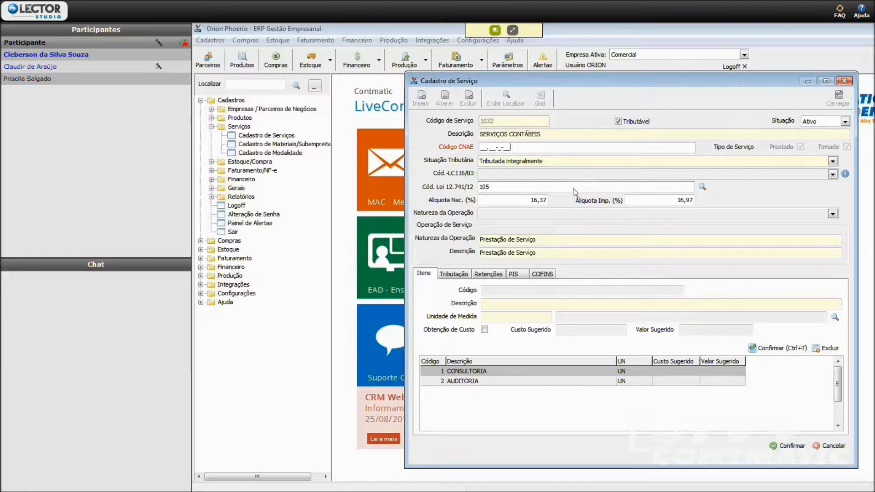
{"action": "left_click", "coordinate": [540, 162]}
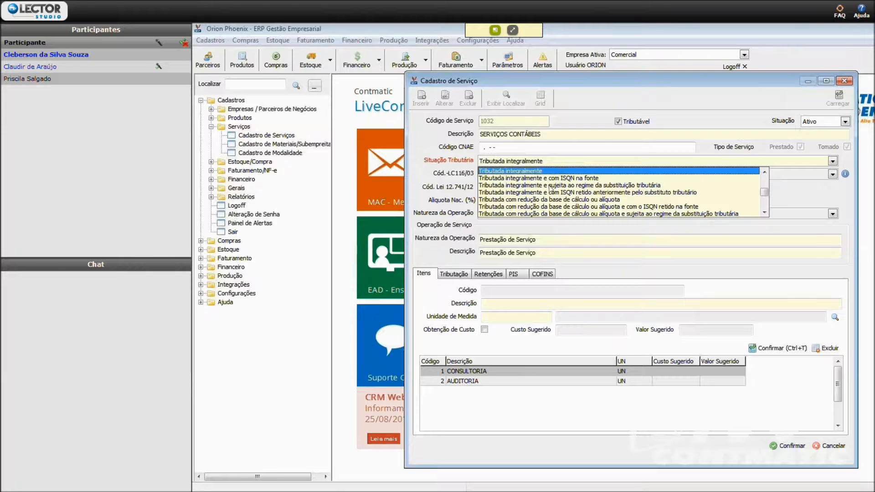
{"action": "left_click", "coordinate": [523, 171]}
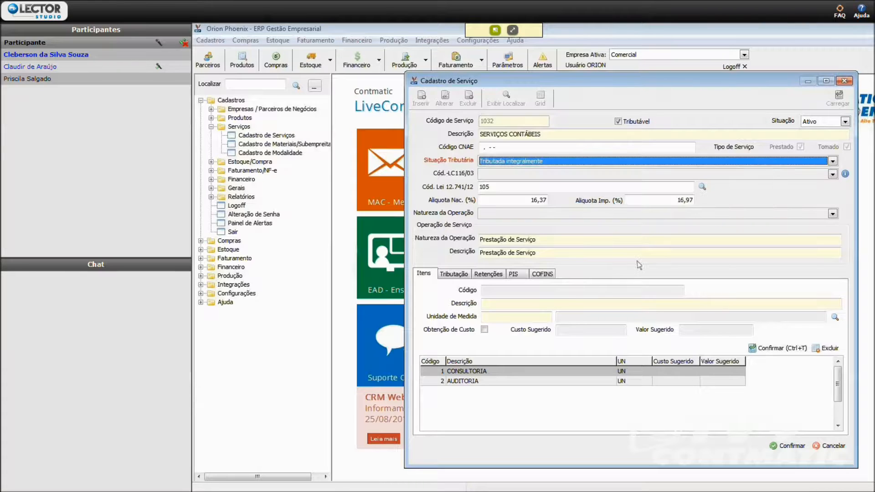
{"action": "left_click", "coordinate": [527, 174]}
{"action": "left_click", "coordinate": [524, 173]}
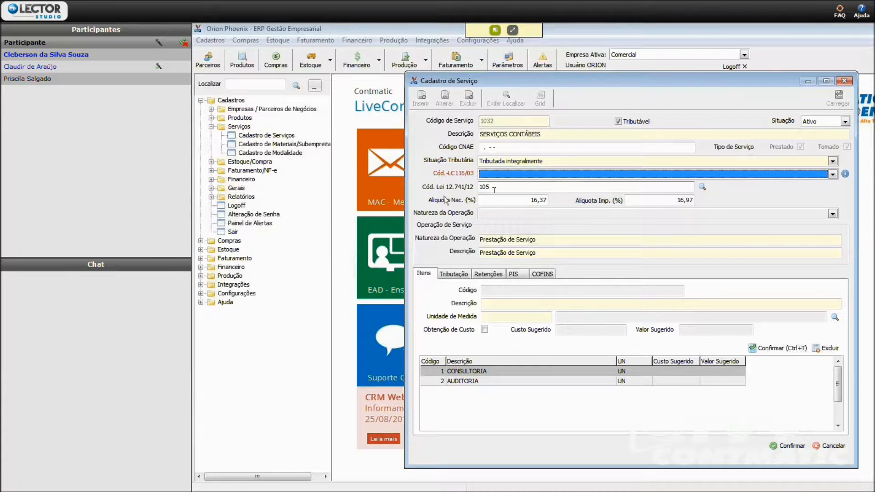
- Look up the service codes for Lei 12.741/12 and assign code 102, Programação, to the service
{"action": "left_click", "coordinate": [518, 187]}
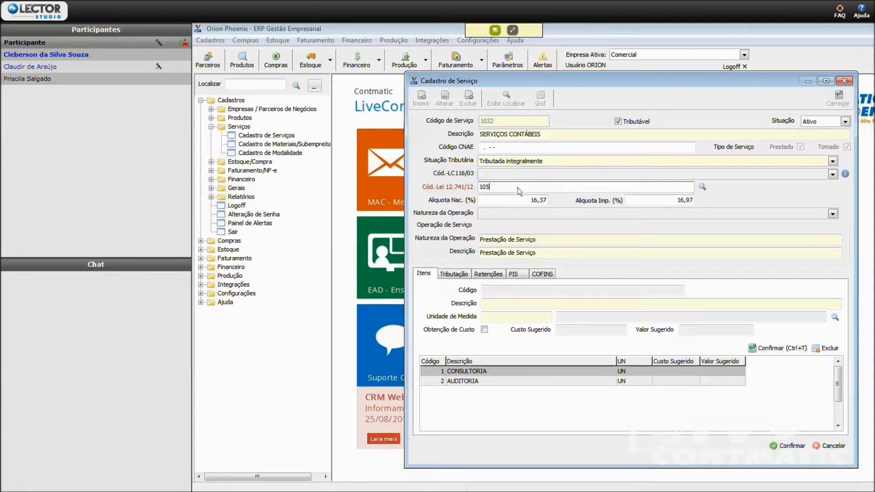
{"action": "left_click", "coordinate": [703, 187]}
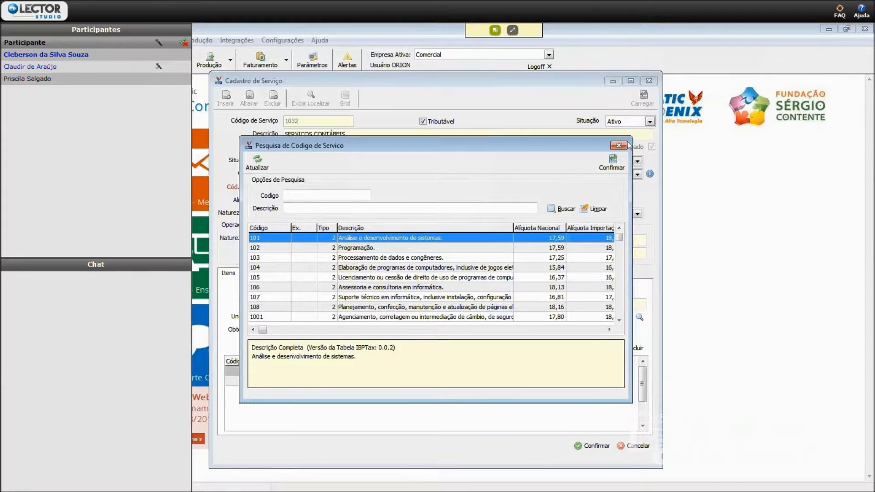
{"action": "left_click", "coordinate": [446, 268]}
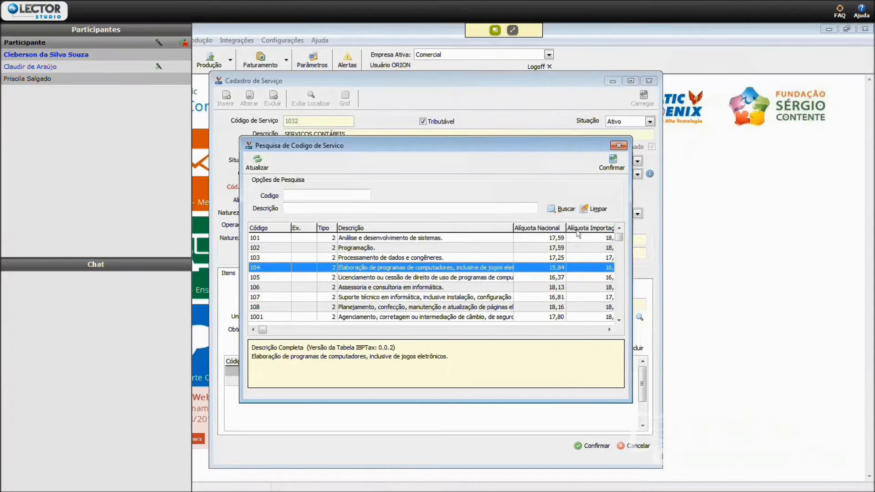
{"action": "left_click", "coordinate": [551, 249]}
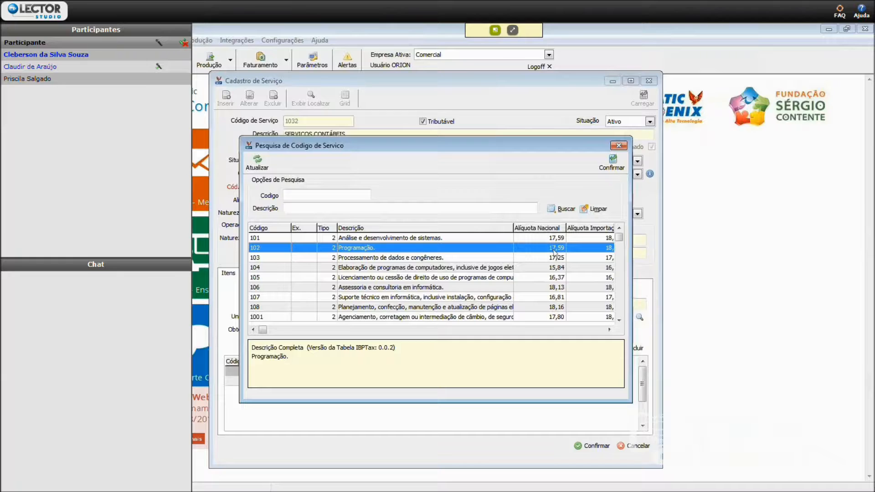
{"action": "left_click", "coordinate": [613, 169]}
- Examine the service's national and import tax rates, nature of operation and operation description
{"action": "left_click", "coordinate": [521, 200]}
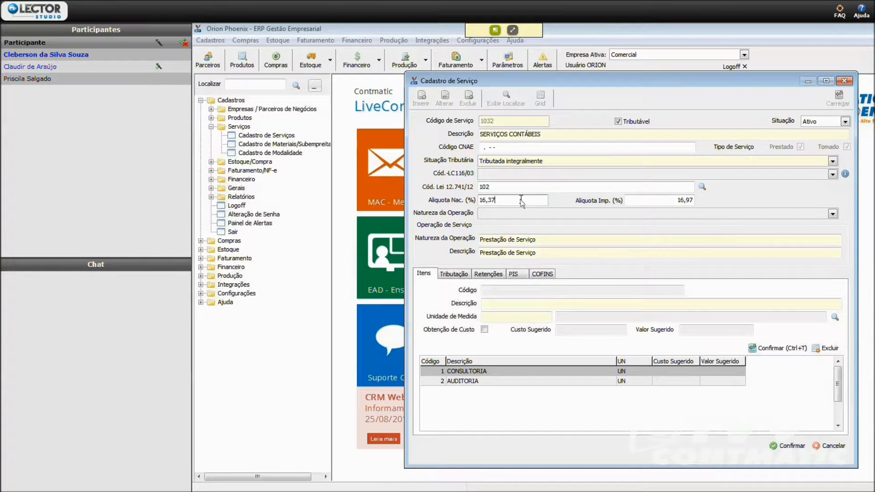
{"action": "left_click", "coordinate": [662, 201]}
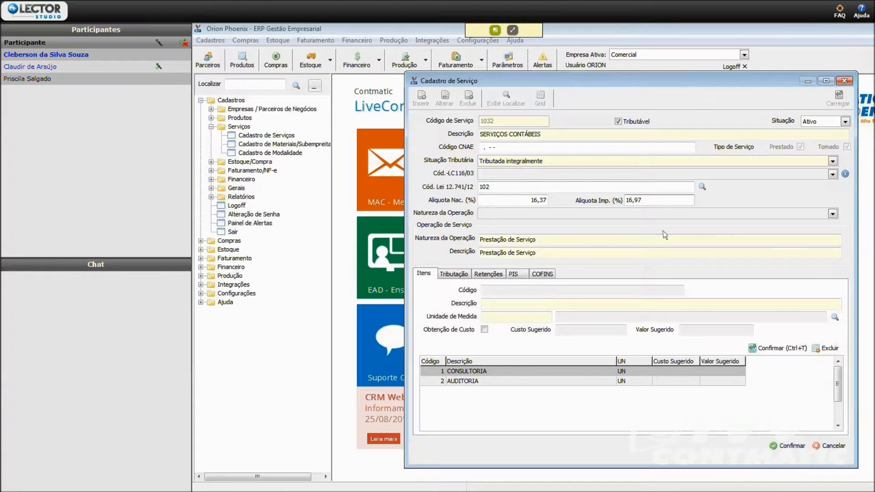
{"action": "left_click", "coordinate": [656, 213]}
{"action": "left_click", "coordinate": [658, 217]}
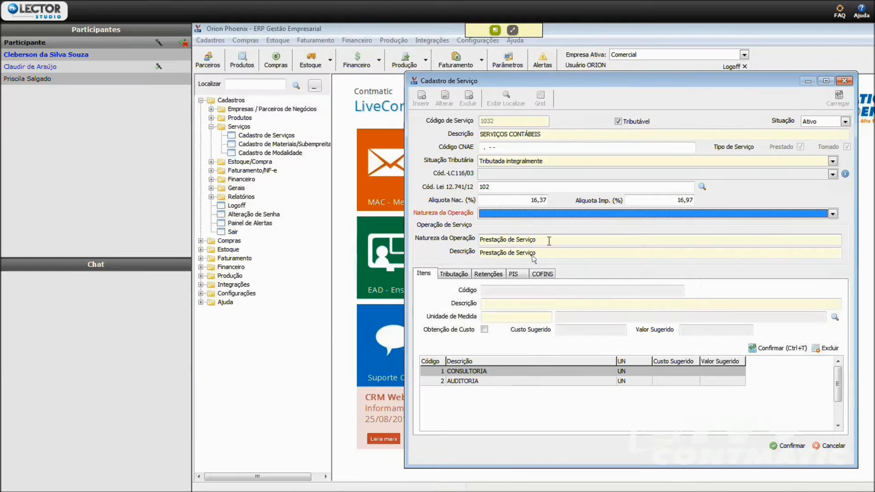
{"action": "left_click", "coordinate": [549, 242]}
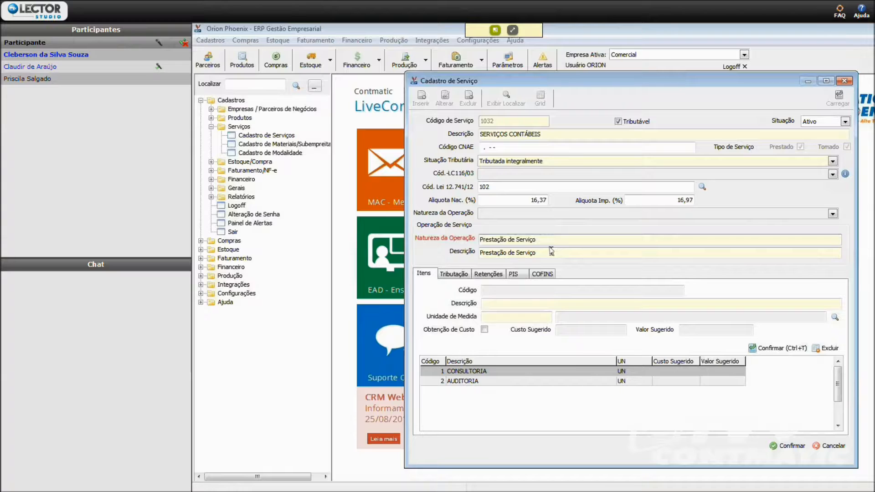
{"action": "left_click", "coordinate": [553, 253]}
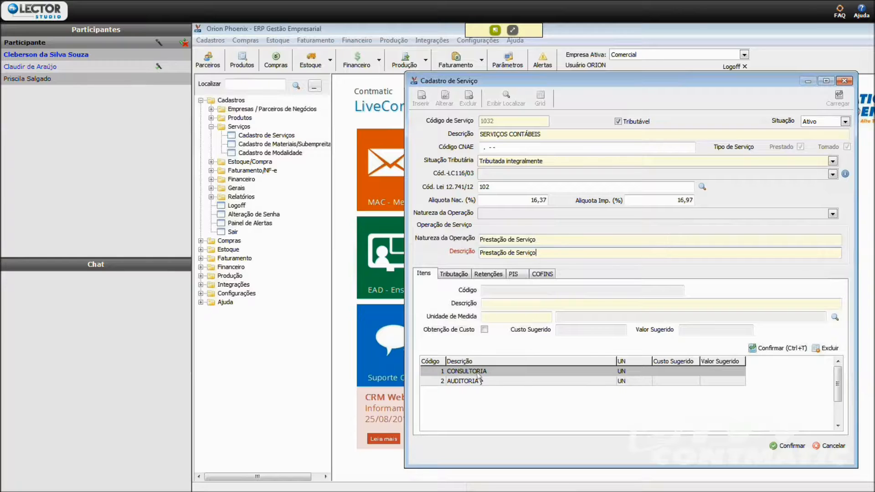
- Add the item FOLHA DE PAGAMENTO with unit of measure UN to the service, leaving Obtenção de Custo unticked
{"action": "key", "text": "Tab"}
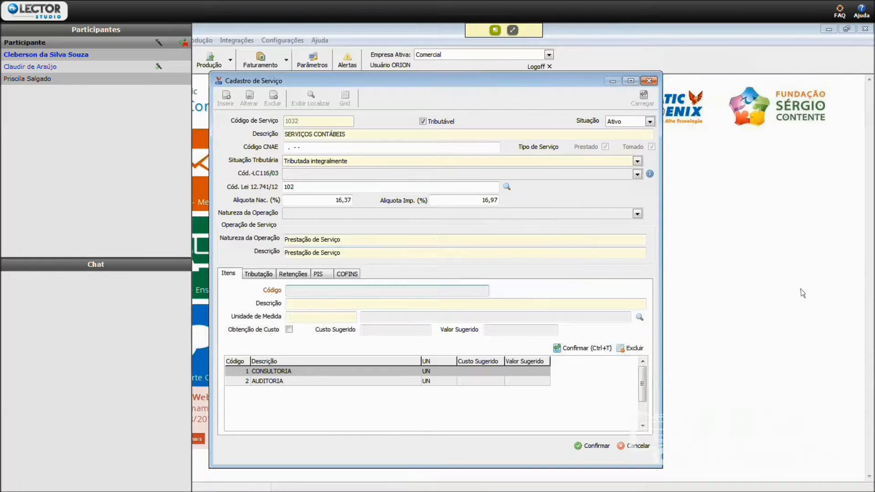
{"action": "key", "text": "Tab"}
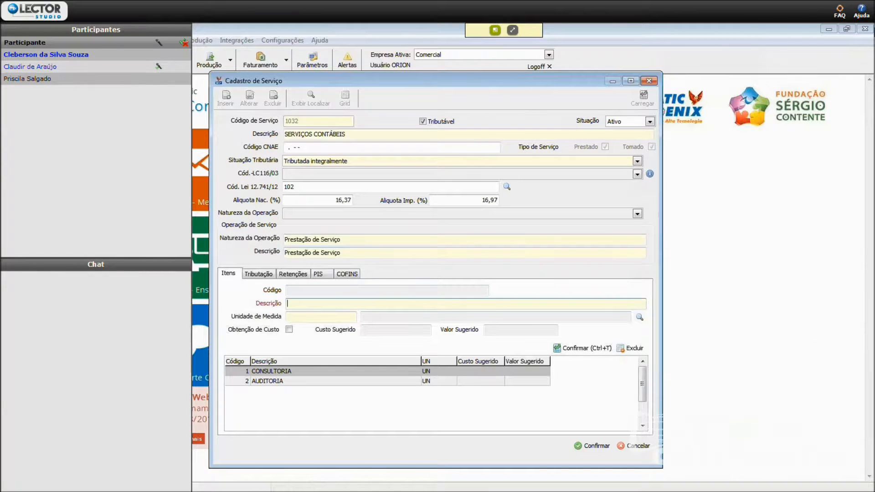
{"action": "type", "text": "FOLHA DE PAGAMENTO"}
{"action": "key", "text": "Tab"}
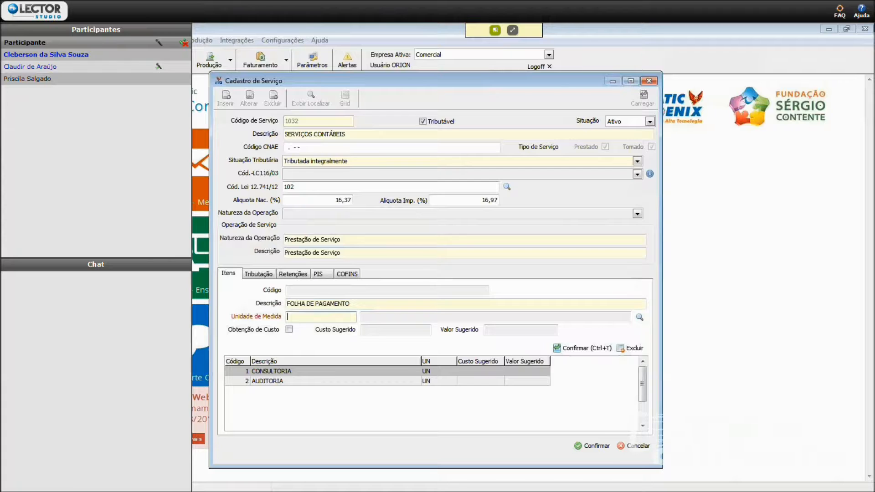
{"action": "type", "text": "UN"}
{"action": "key", "text": "Tab"}
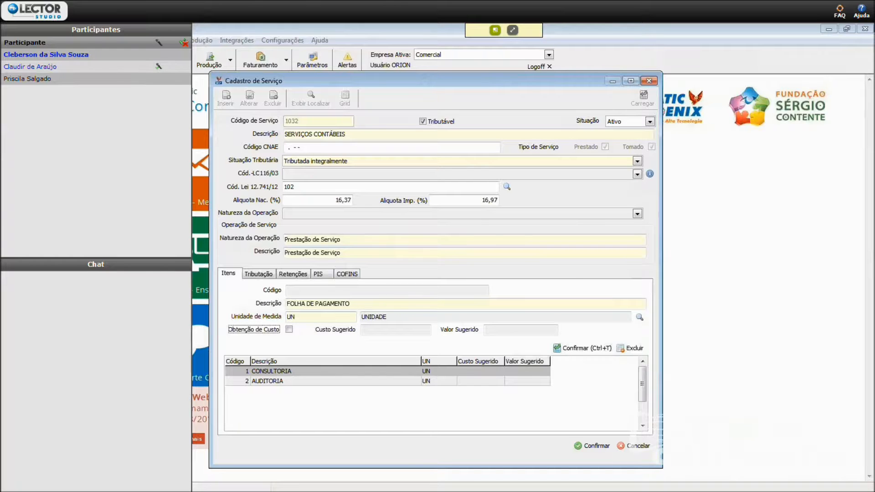
{"action": "left_click", "coordinate": [289, 329]}
{"action": "left_click", "coordinate": [693, 331]}
{"action": "left_click", "coordinate": [485, 329]}
{"action": "left_click", "coordinate": [583, 347]}
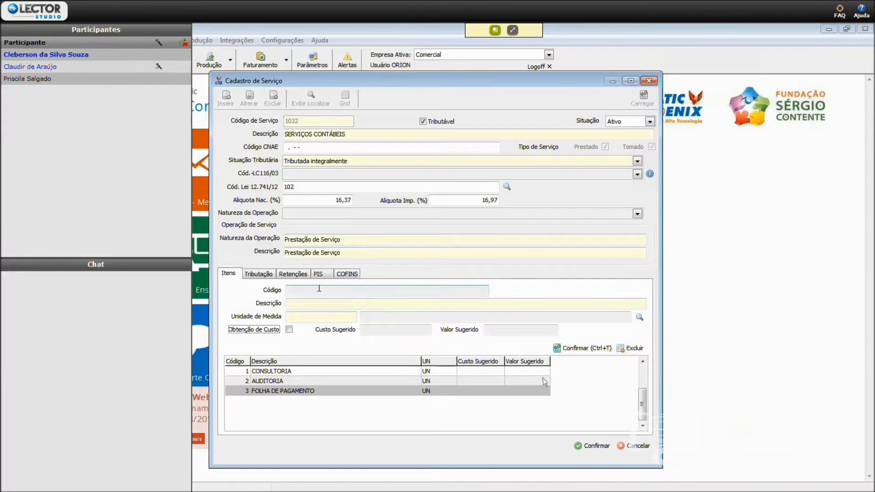
- Review the service's taxation settings: presumed profit options, DARF code, ISS rate and ISS base reduction, keeping Lucro Presumido 32
{"action": "left_click", "coordinate": [259, 274]}
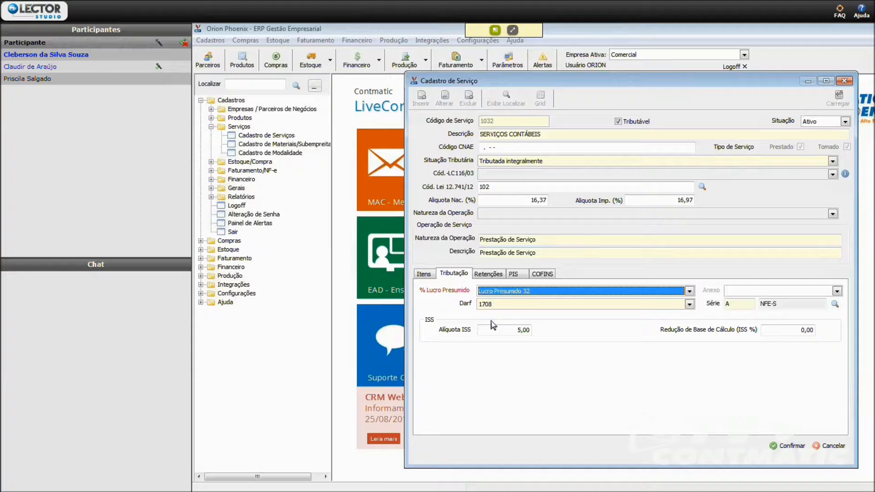
{"action": "left_click", "coordinate": [529, 292]}
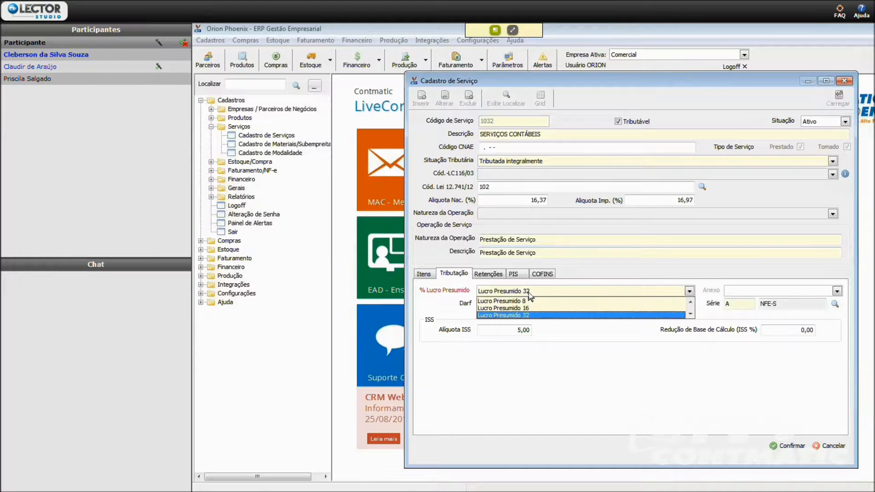
{"action": "left_click", "coordinate": [529, 294]}
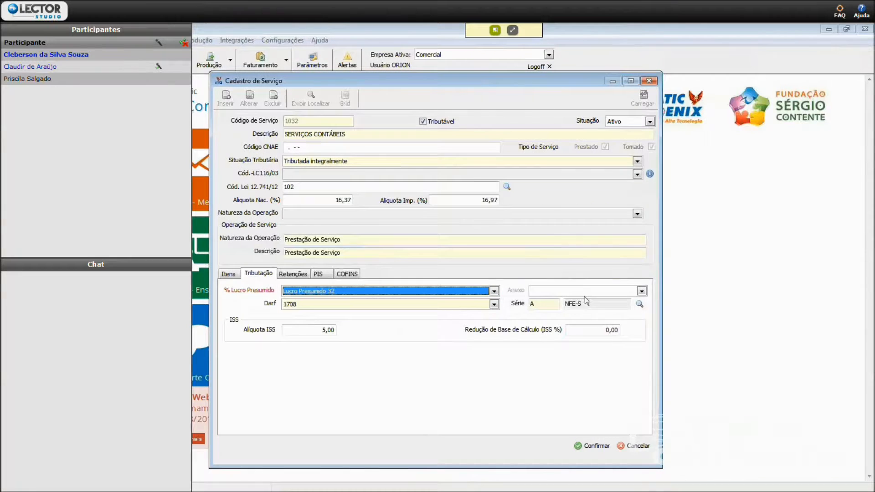
{"action": "left_click", "coordinate": [400, 304]}
{"action": "left_click", "coordinate": [402, 307]}
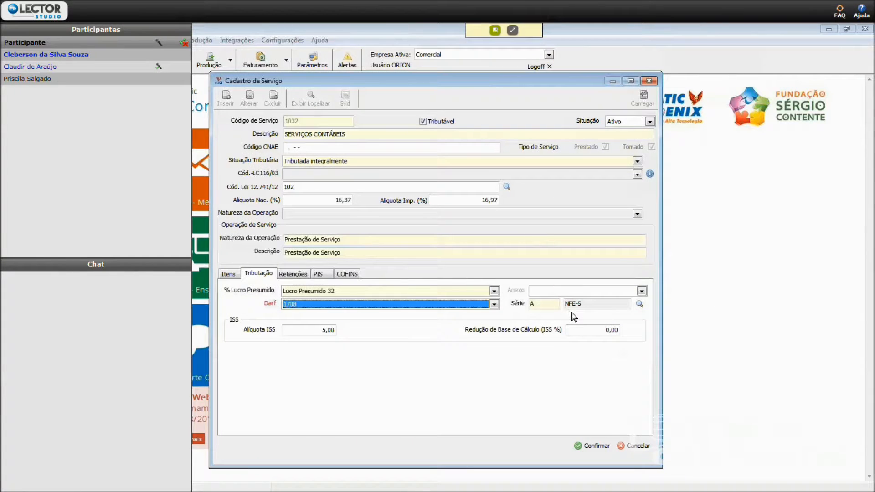
{"action": "left_click", "coordinate": [311, 330]}
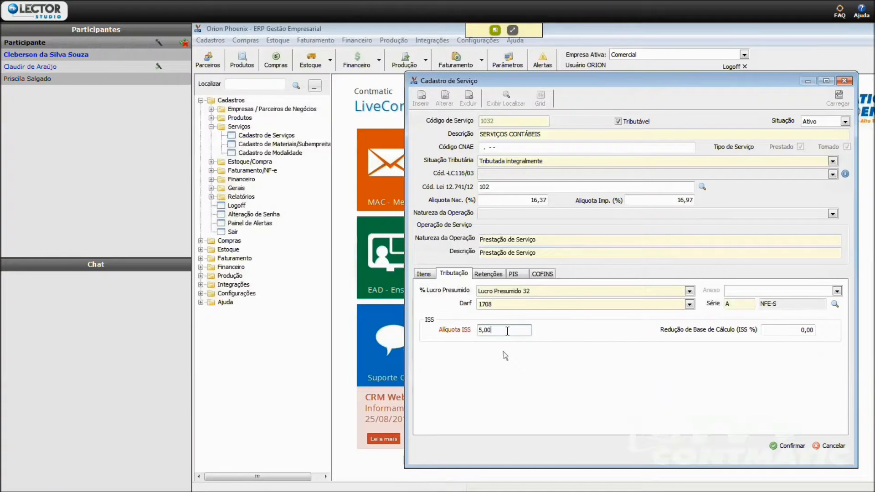
{"action": "left_click", "coordinate": [784, 330]}
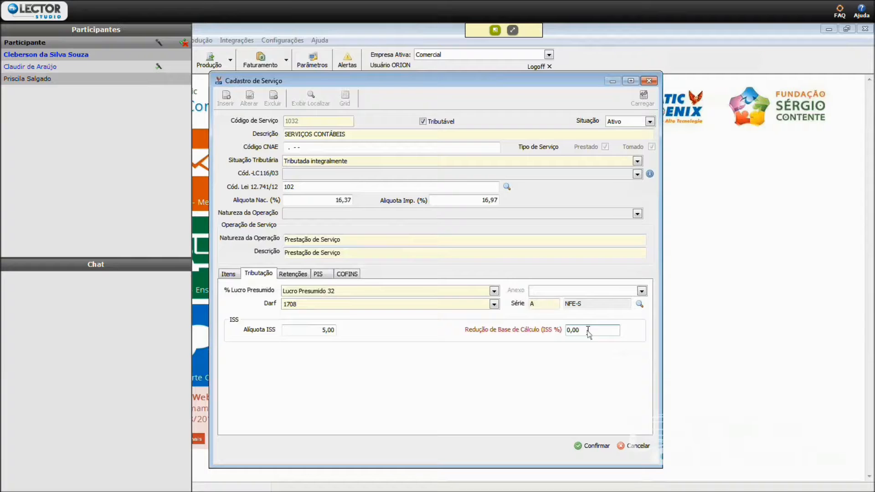
- Examine the service's INSS, IRRF and municipal ISS withholding settings, rechecking the taxation data in between
{"action": "left_click", "coordinate": [299, 274]}
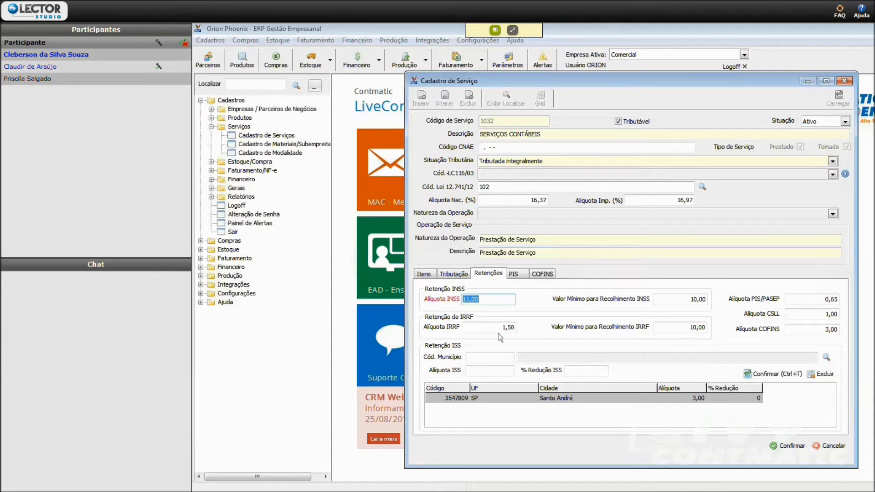
{"action": "left_click", "coordinate": [663, 328]}
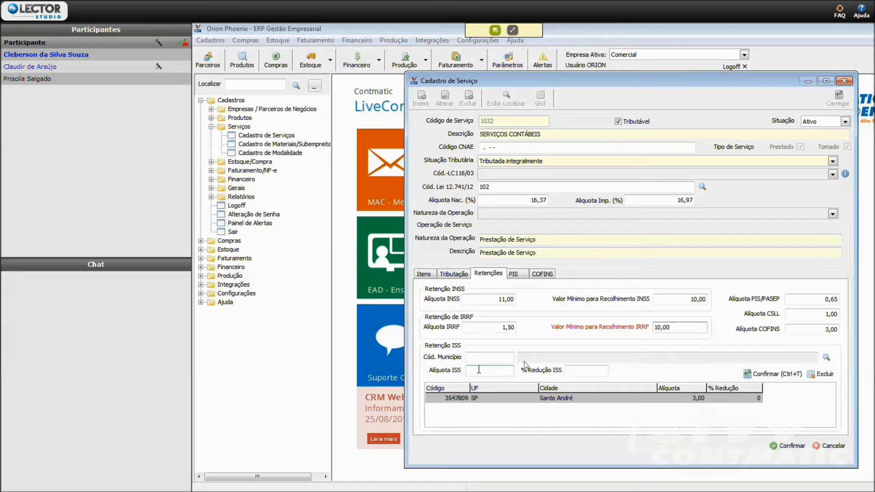
{"action": "left_click", "coordinate": [474, 357]}
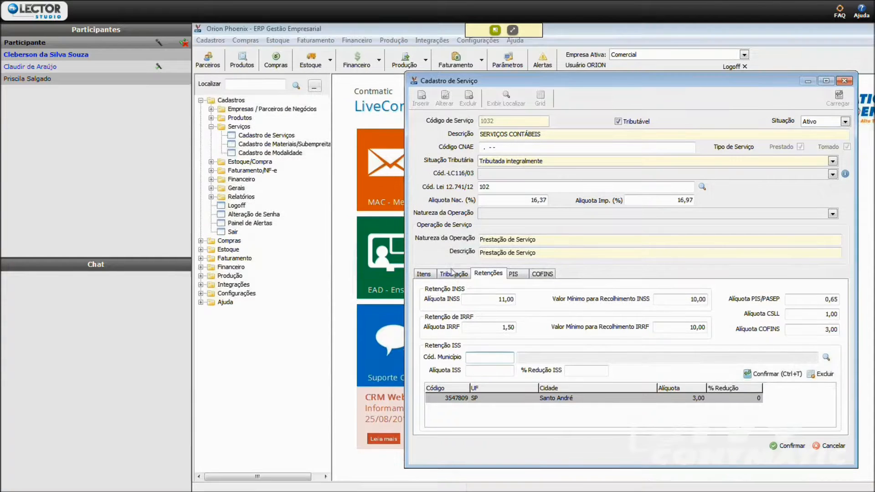
{"action": "left_click", "coordinate": [453, 273]}
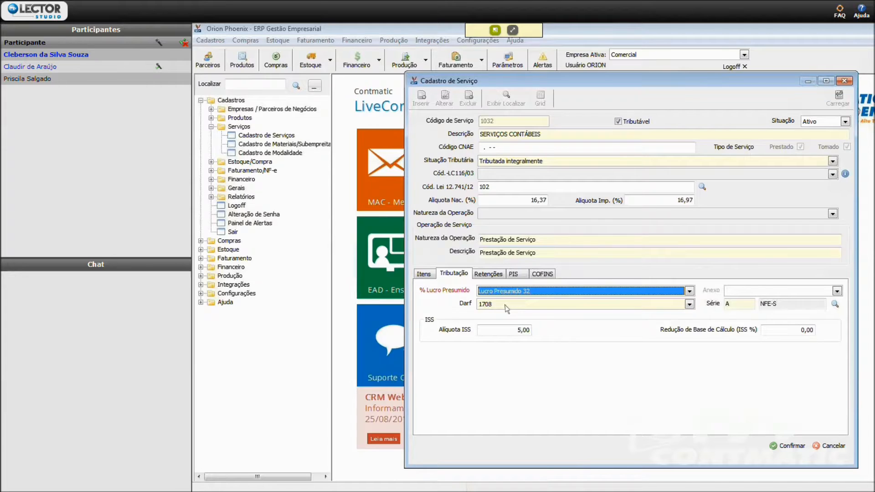
{"action": "left_click", "coordinate": [491, 276]}
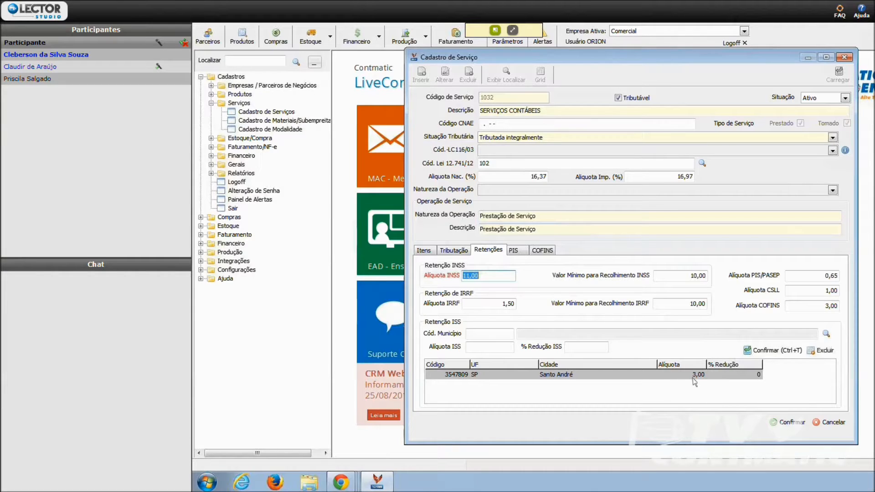
- Review the service's PIS and COFINS entry and exit settings, then save the SERVIÇOS CONTÁBEIS record and close the service registration
{"action": "left_click", "coordinate": [509, 252]}
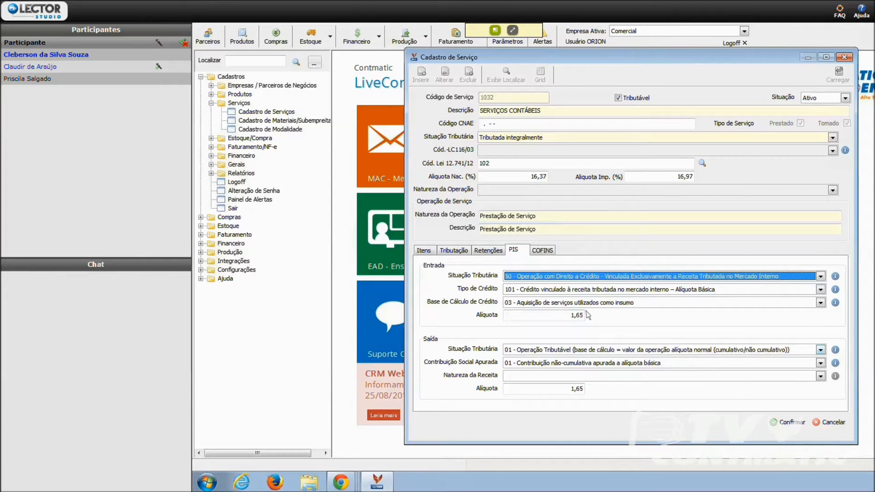
{"action": "left_click", "coordinate": [564, 314]}
{"action": "left_click", "coordinate": [549, 251]}
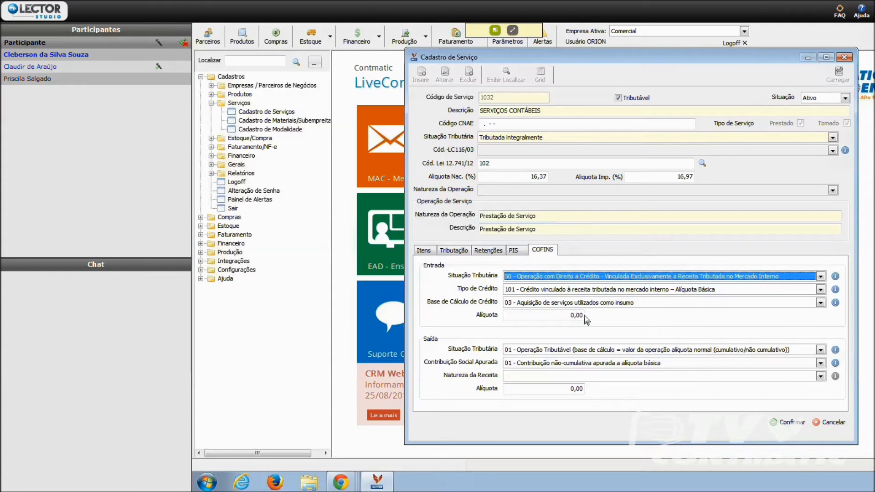
{"action": "left_click", "coordinate": [788, 422]}
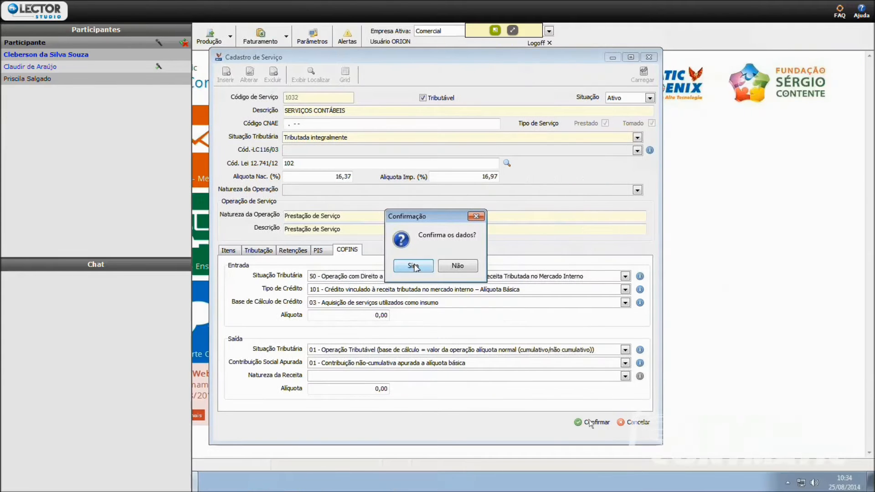
{"action": "left_click", "coordinate": [414, 266]}
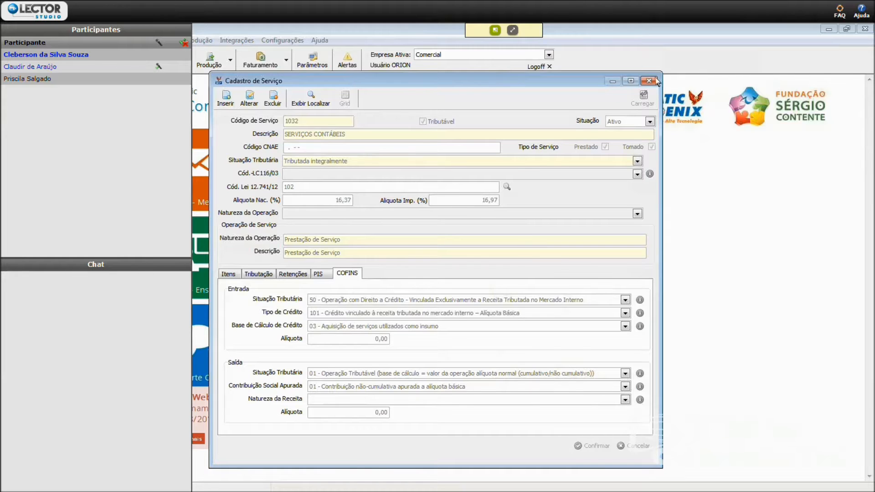
{"action": "left_click", "coordinate": [656, 81]}
- Examine the MATERIAL record's type and applicable taxes in the Materiais/Subempreitadas registration, then leave it without saving
{"action": "left_click", "coordinate": [301, 144]}
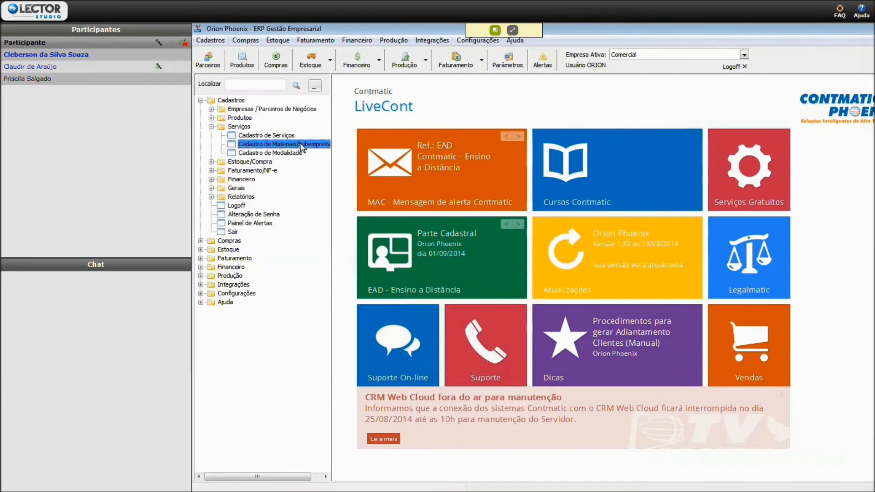
{"action": "double_click", "coordinate": [301, 144]}
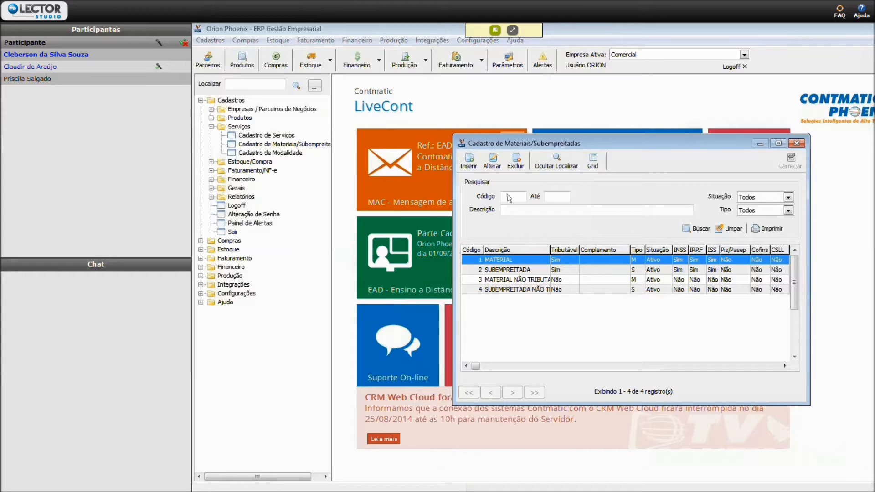
{"action": "left_click", "coordinate": [492, 161]}
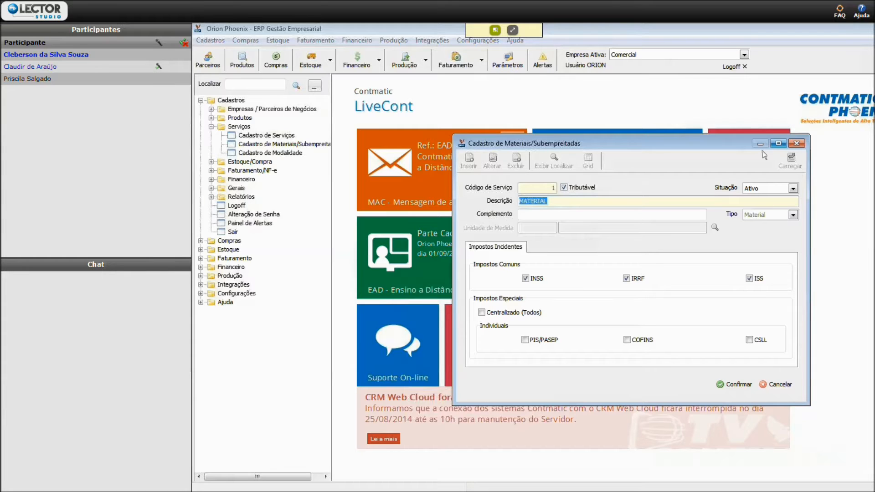
{"action": "left_click", "coordinate": [776, 384]}
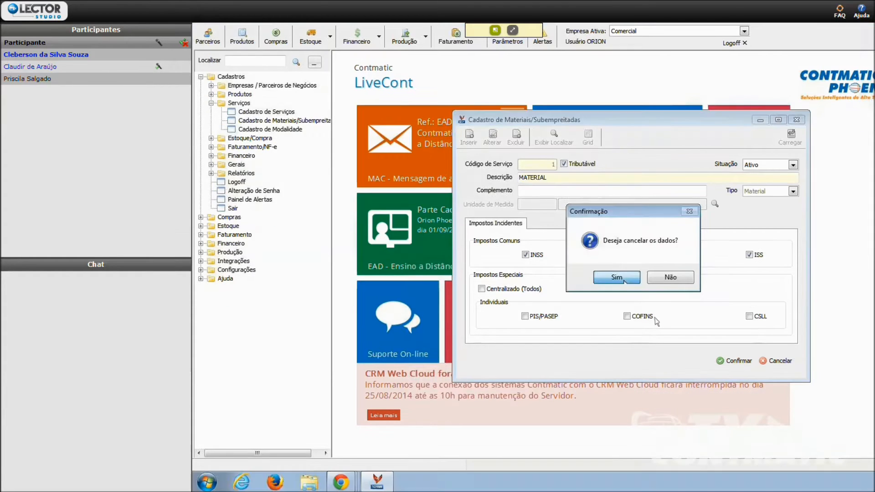
{"action": "left_click", "coordinate": [623, 280]}
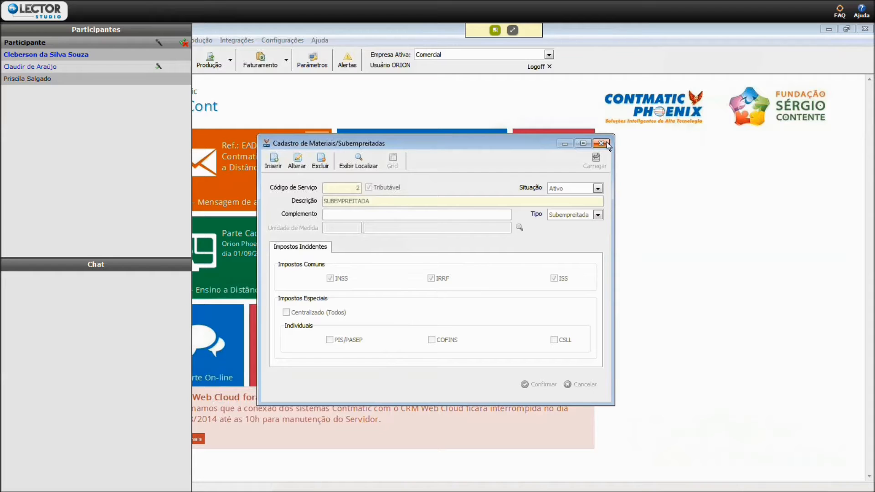
{"action": "left_click", "coordinate": [601, 143]}
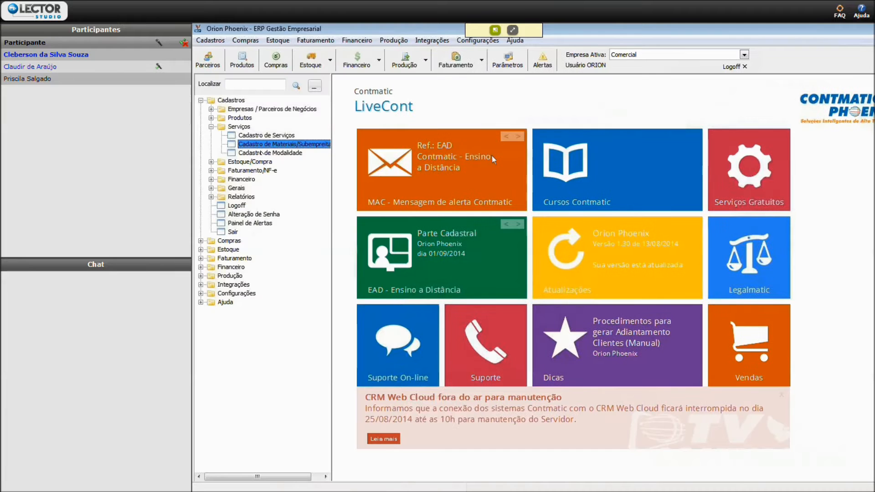
- Examine the PADRÃO record's code, status and description in the Modalidade registration, then leave it without saving
{"action": "double_click", "coordinate": [263, 153]}
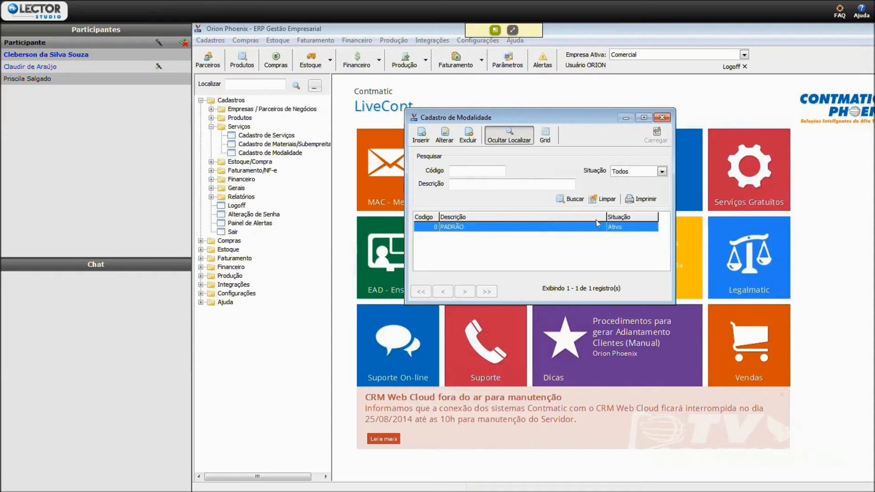
{"action": "left_click", "coordinate": [453, 141]}
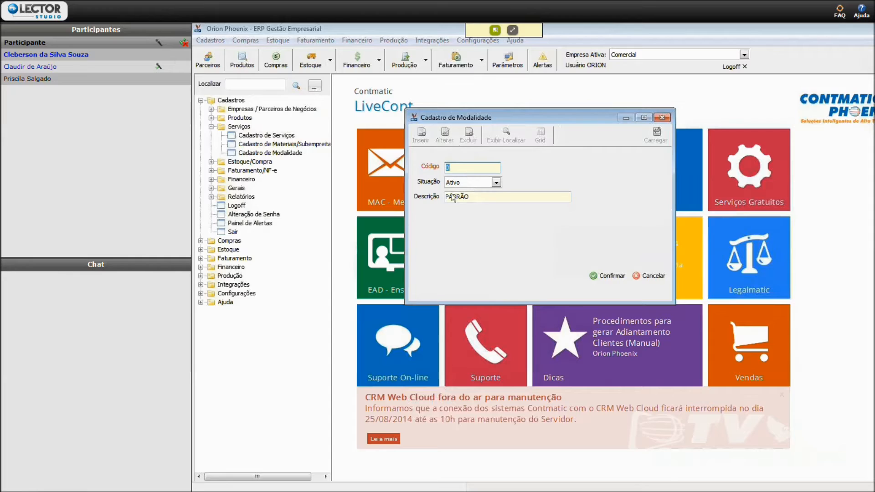
{"action": "left_click", "coordinate": [474, 197]}
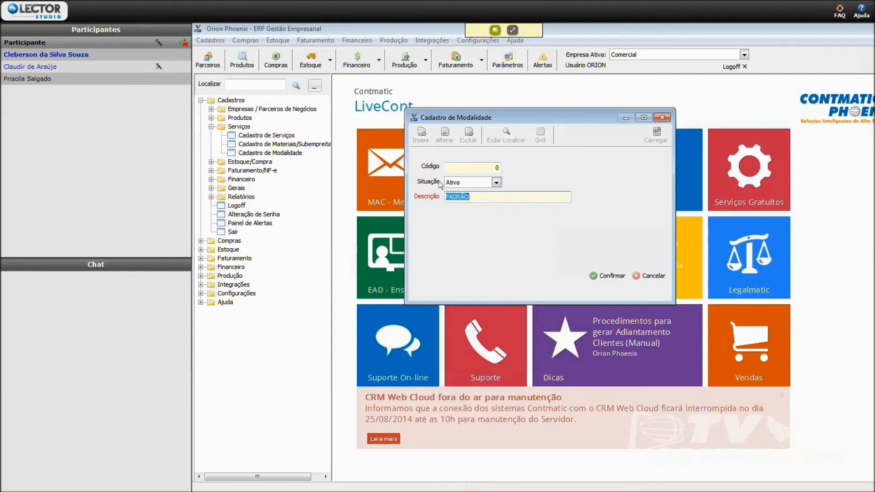
{"action": "left_click", "coordinate": [651, 276]}
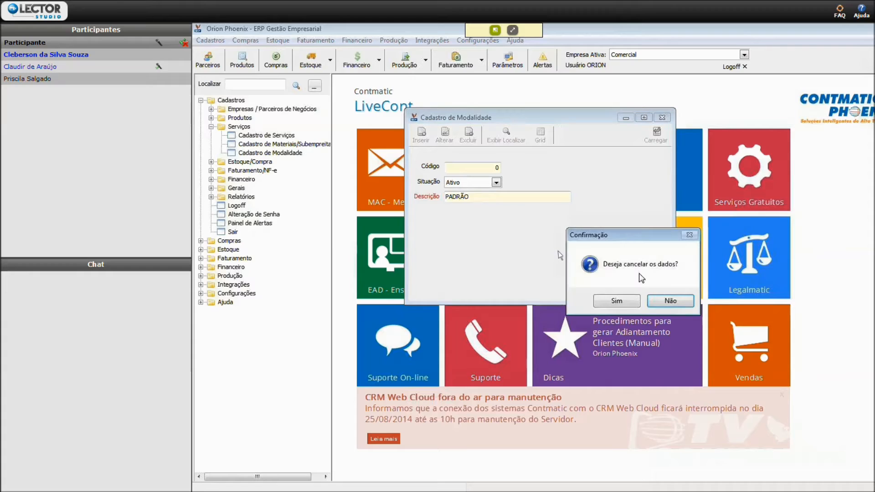
{"action": "left_click", "coordinate": [623, 303]}
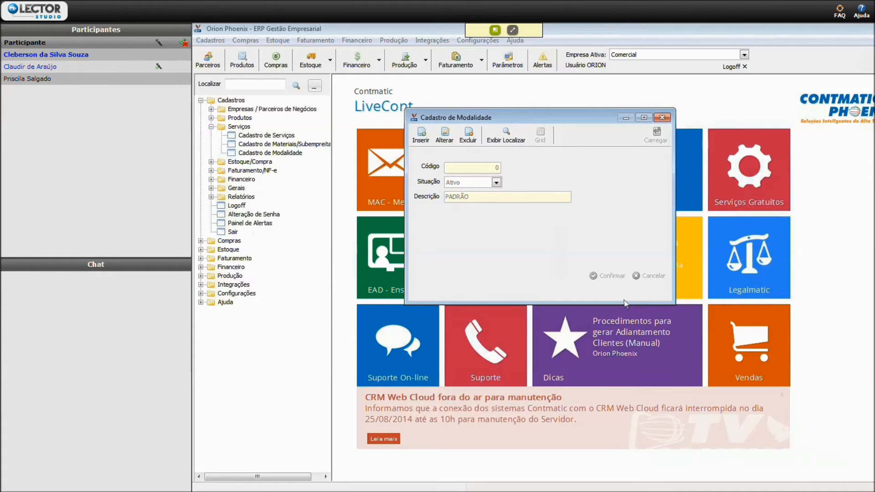
{"action": "left_click", "coordinate": [666, 118]}
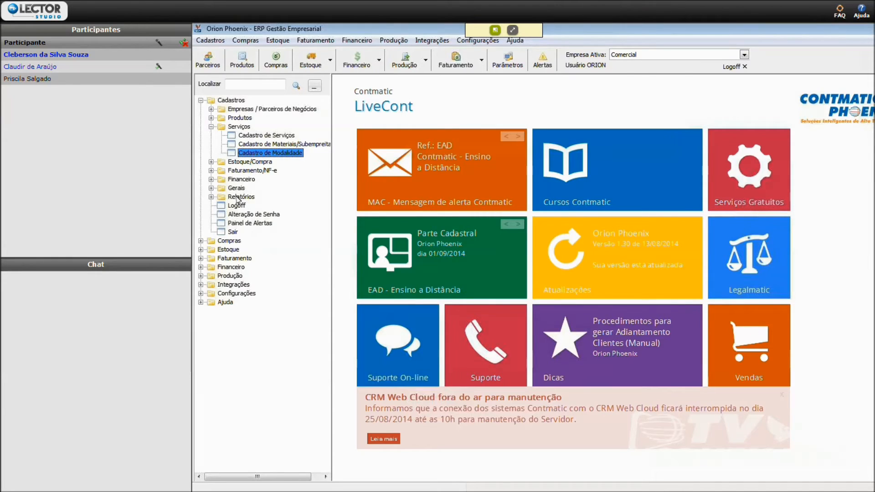
{"action": "left_click", "coordinate": [211, 126]}
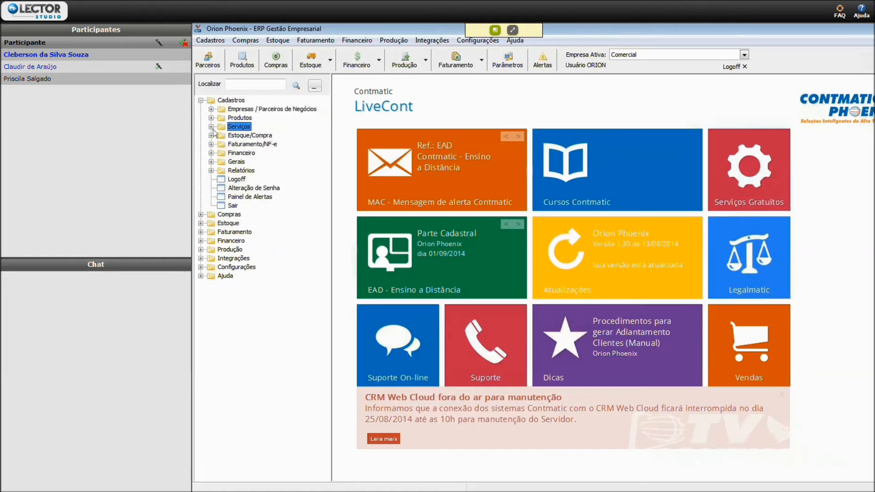
{"action": "left_click", "coordinate": [304, 244]}
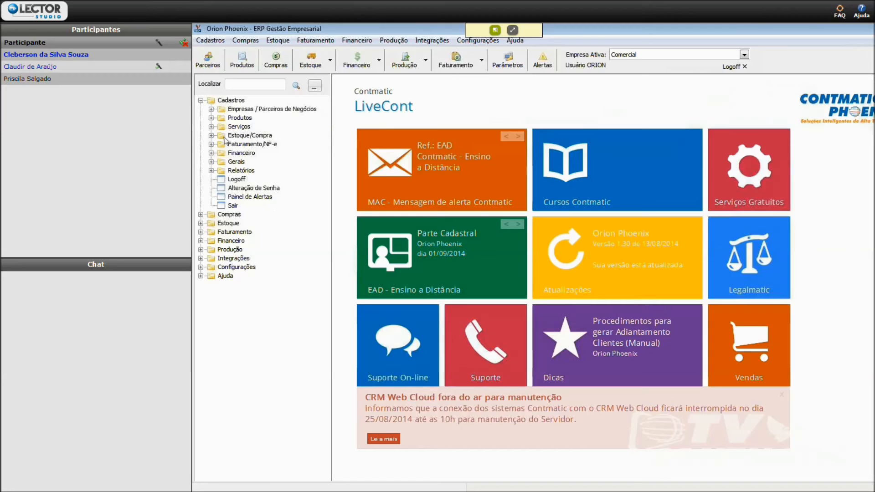
{"action": "left_click", "coordinate": [211, 127]}
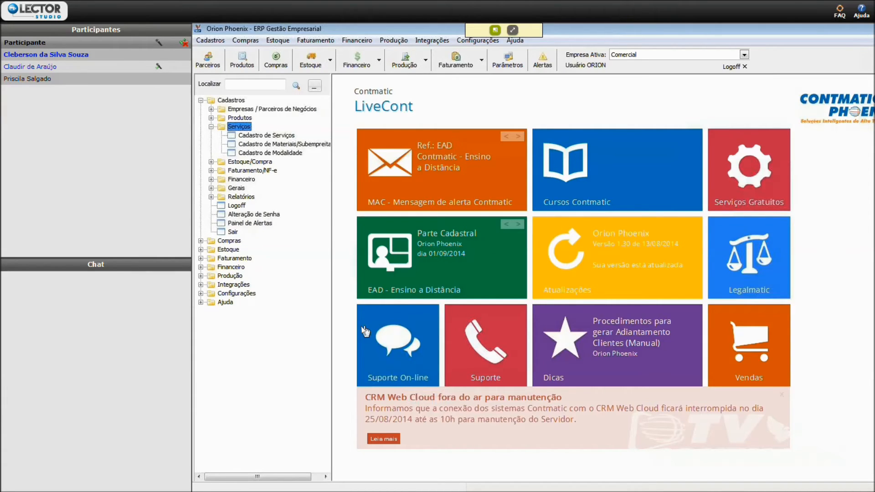
{"action": "left_click", "coordinate": [667, 340]}
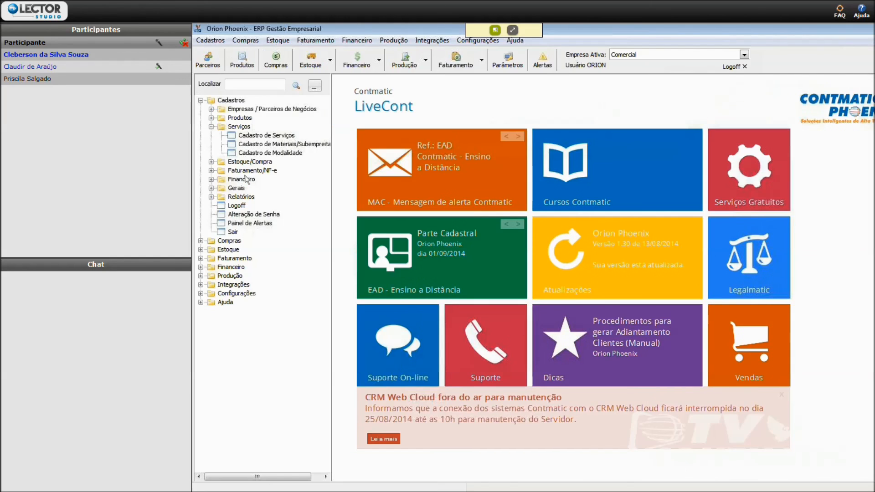
{"action": "left_click", "coordinate": [211, 126]}
{"action": "left_click", "coordinate": [211, 127]}
{"action": "left_click", "coordinate": [211, 126]}
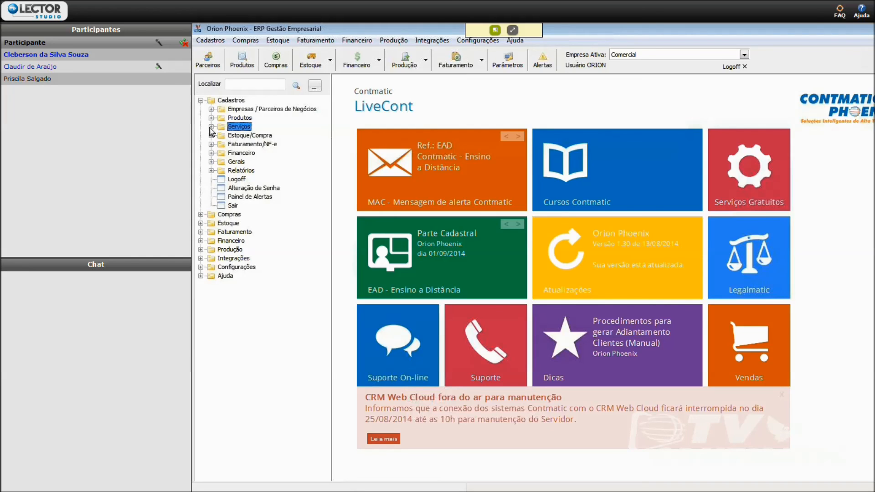
{"action": "left_click", "coordinate": [211, 127]}
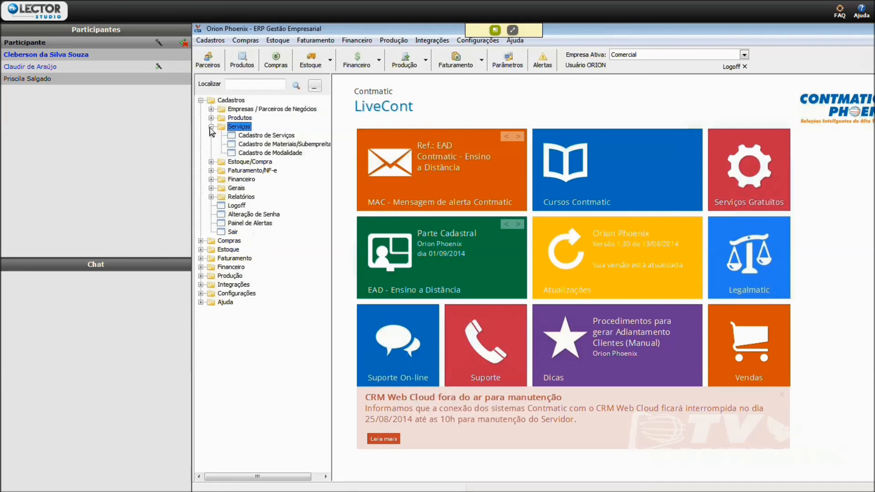
{"action": "left_click", "coordinate": [211, 127]}
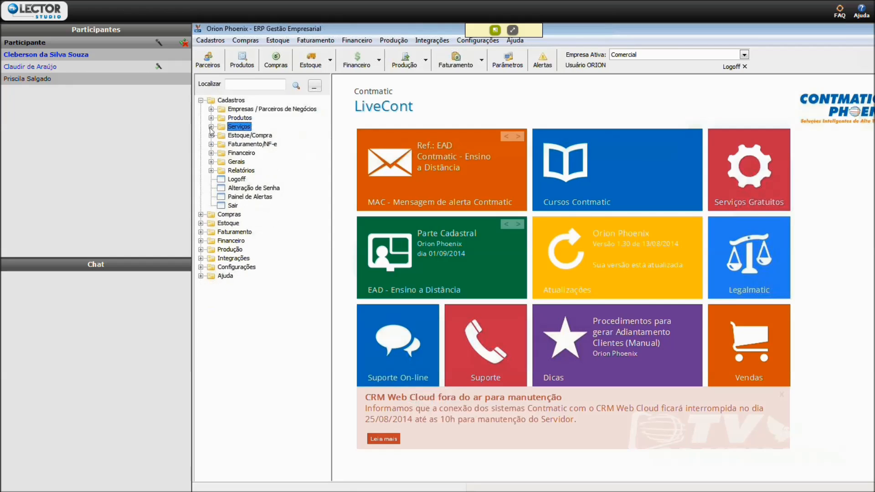